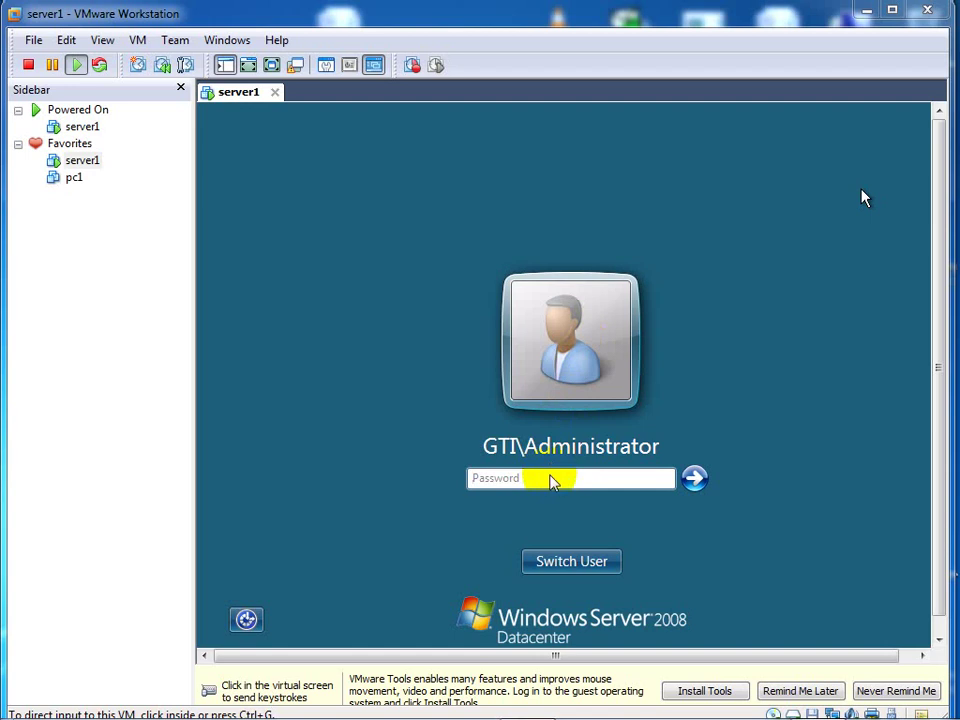
# Log on to the server1 virtual machine as GTI\Administrator by entering the account password
pyautogui.click(553, 481)
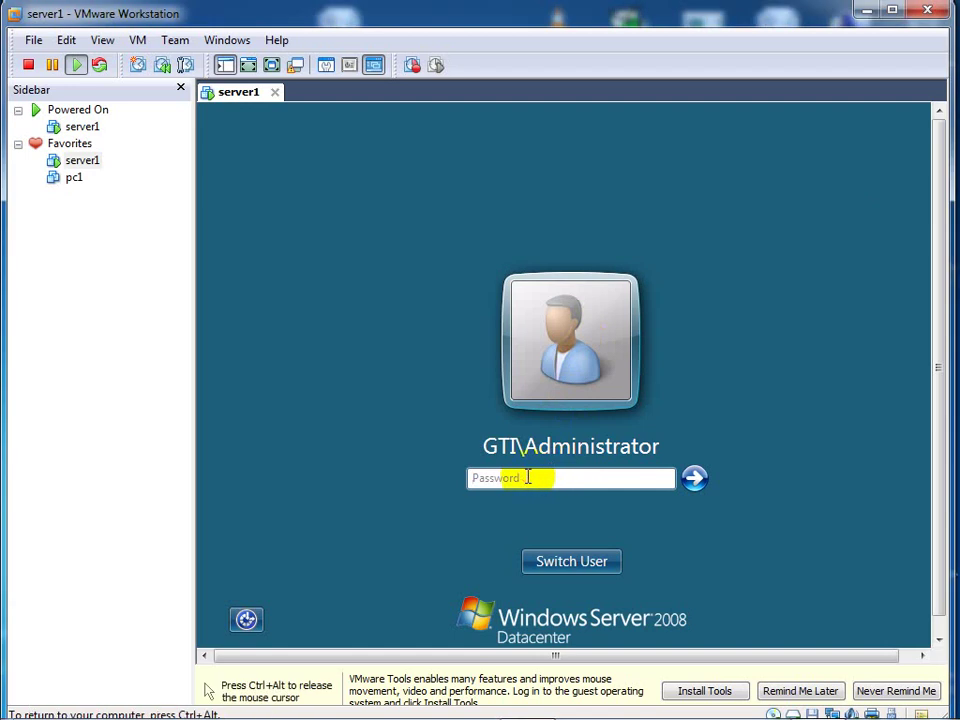
pyautogui.hotkey('ctrl', 'alt')
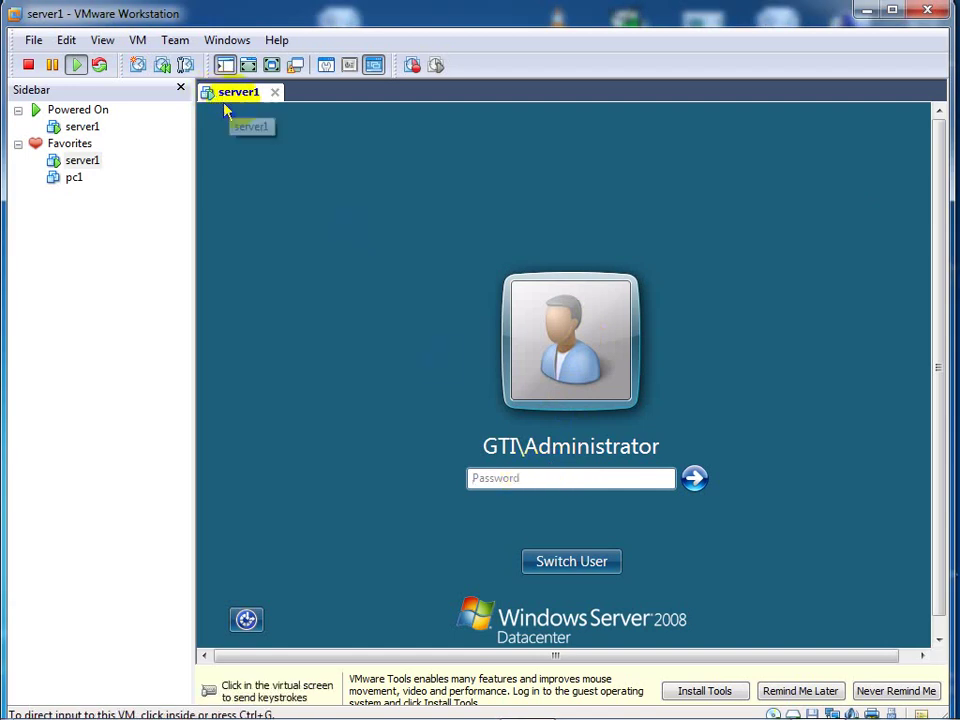
pyautogui.click(237, 113)
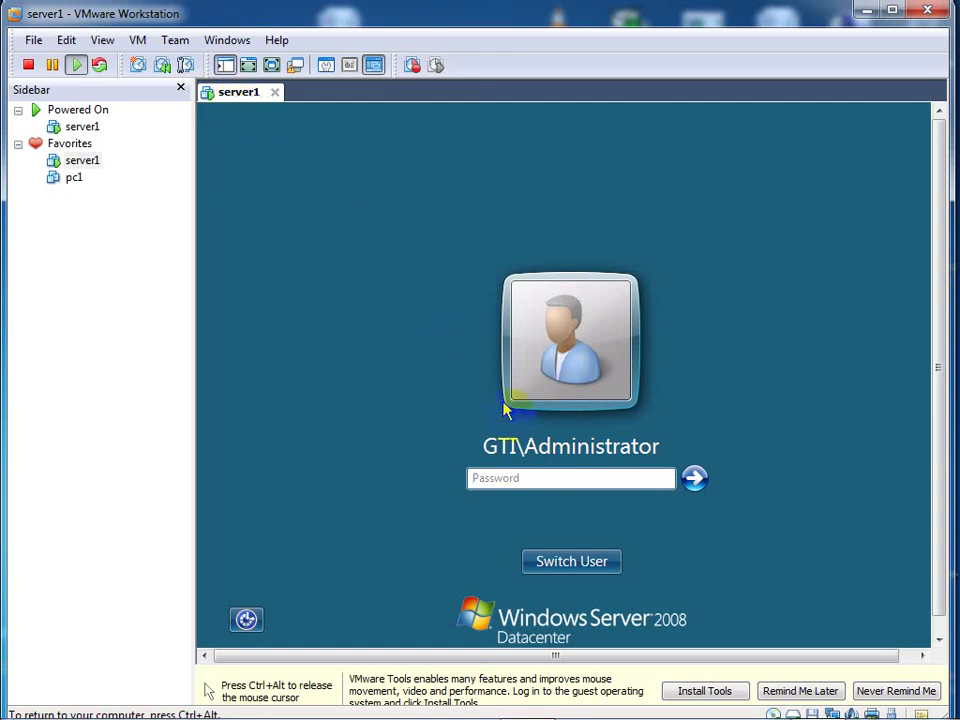
pyautogui.click(532, 477)
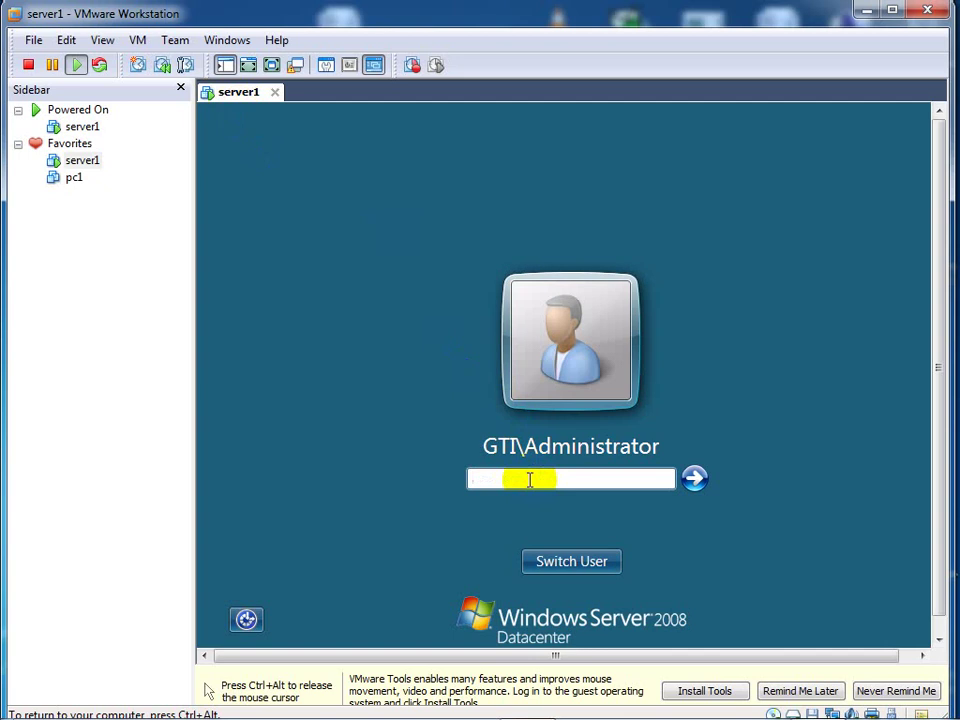
pyautogui.write('•••••••')
pyautogui.press('Return')
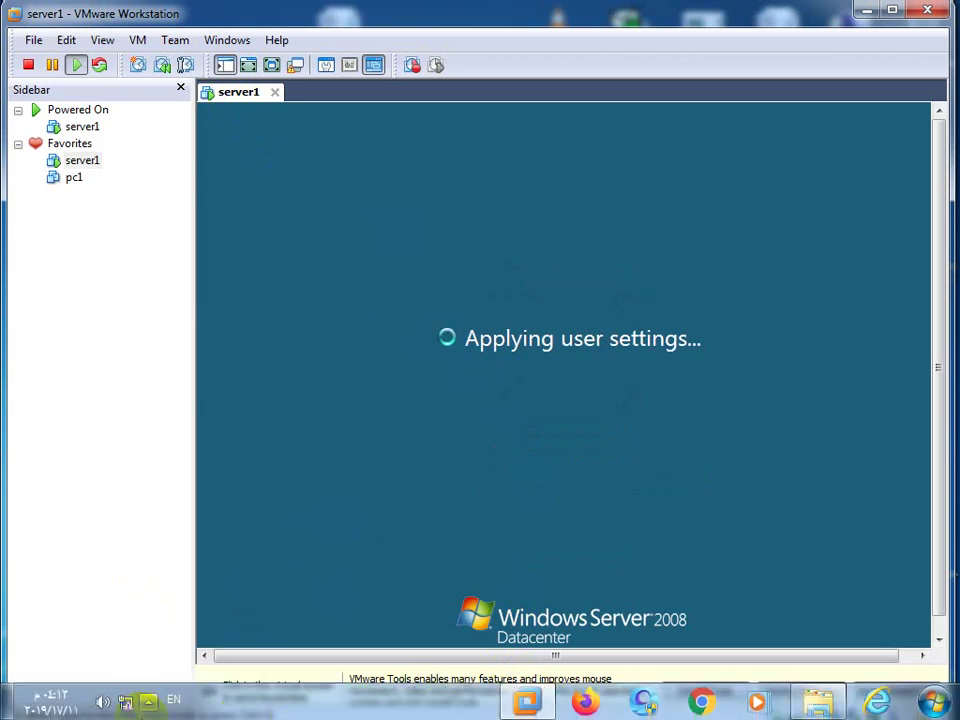
pyautogui.click(148, 703)
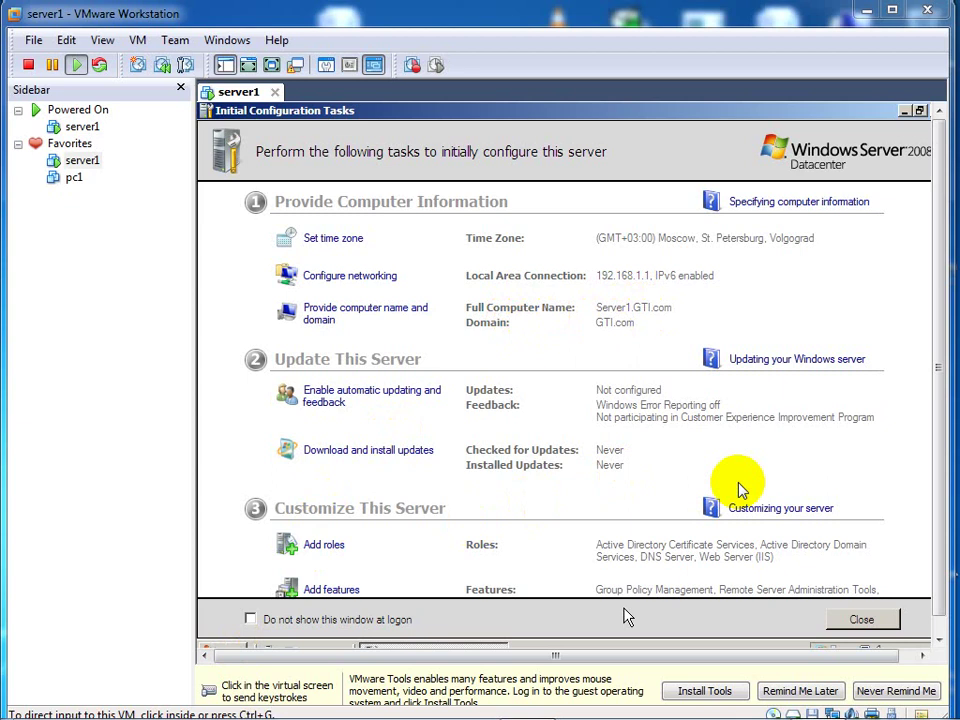
# Open the Certification Authority administrative tool and display the Certificate Templates of Root-Enterprise-GTI-SERVER1-CA
pyautogui.click(939, 585)
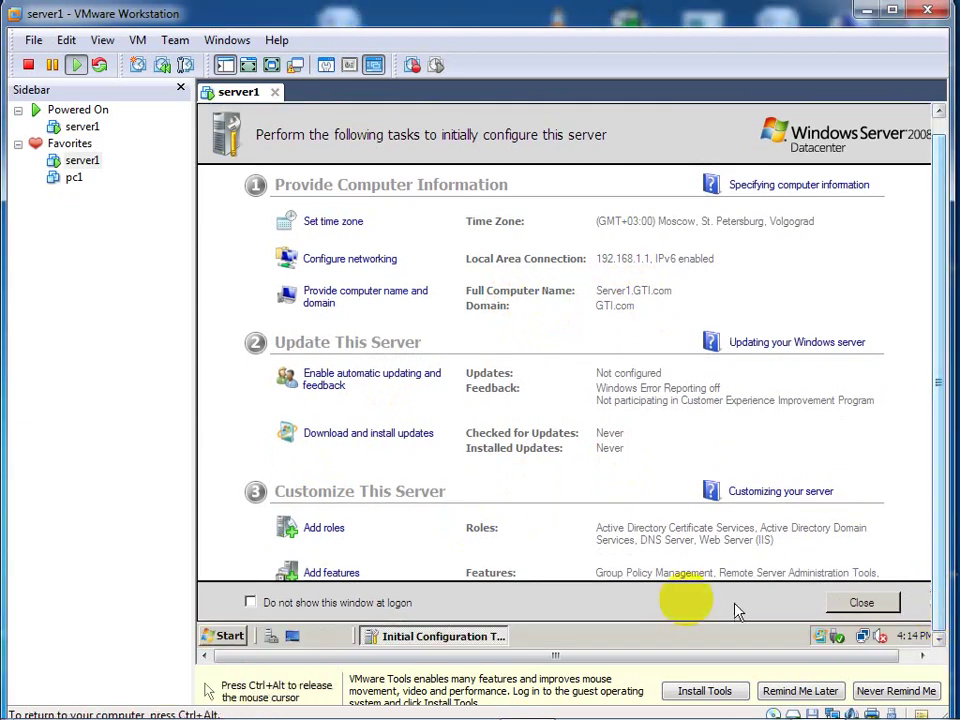
pyautogui.click(228, 636)
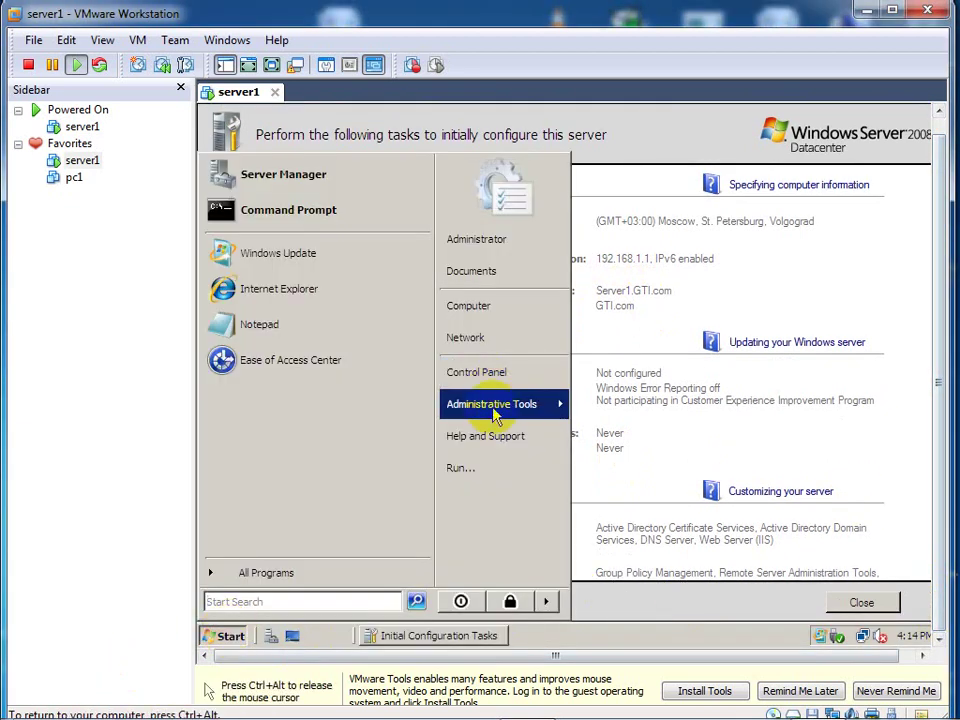
pyautogui.moveTo(496, 416)
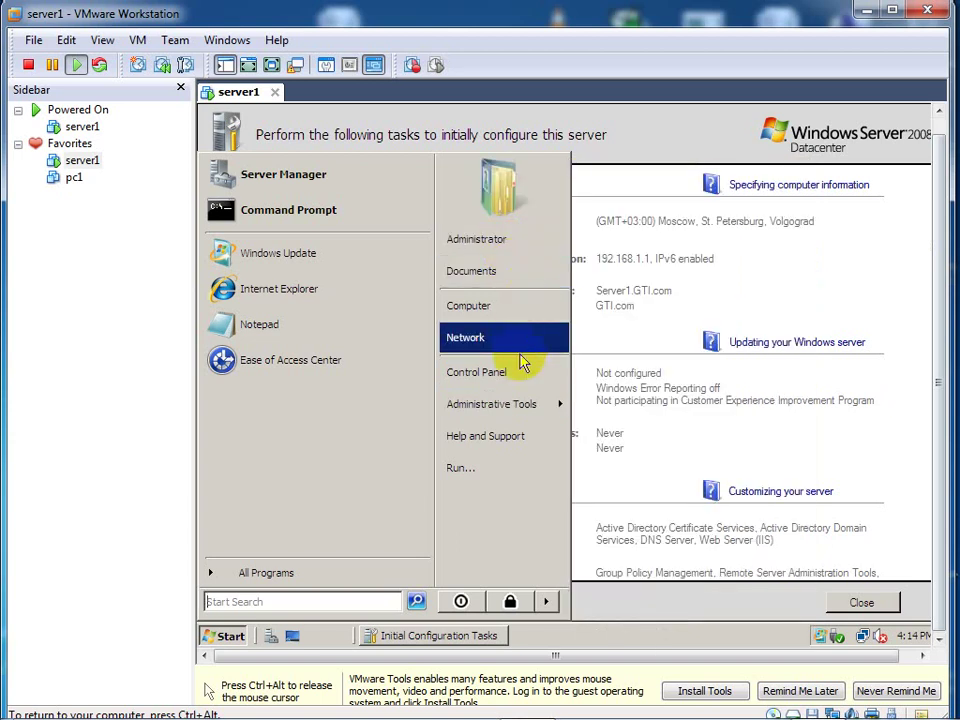
pyautogui.moveTo(523, 403)
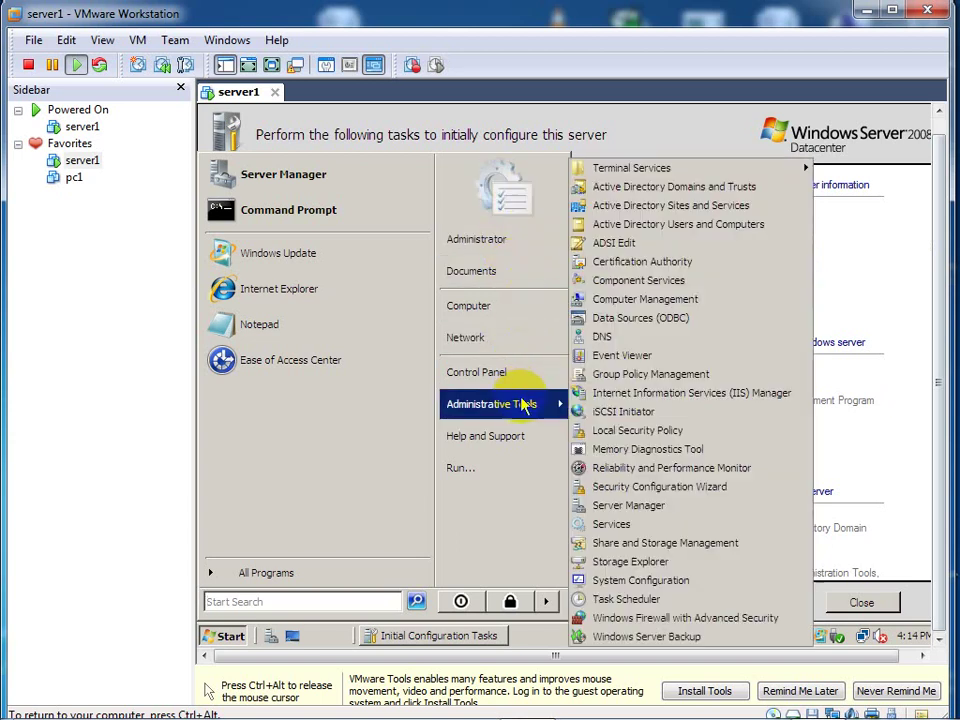
pyautogui.click(645, 262)
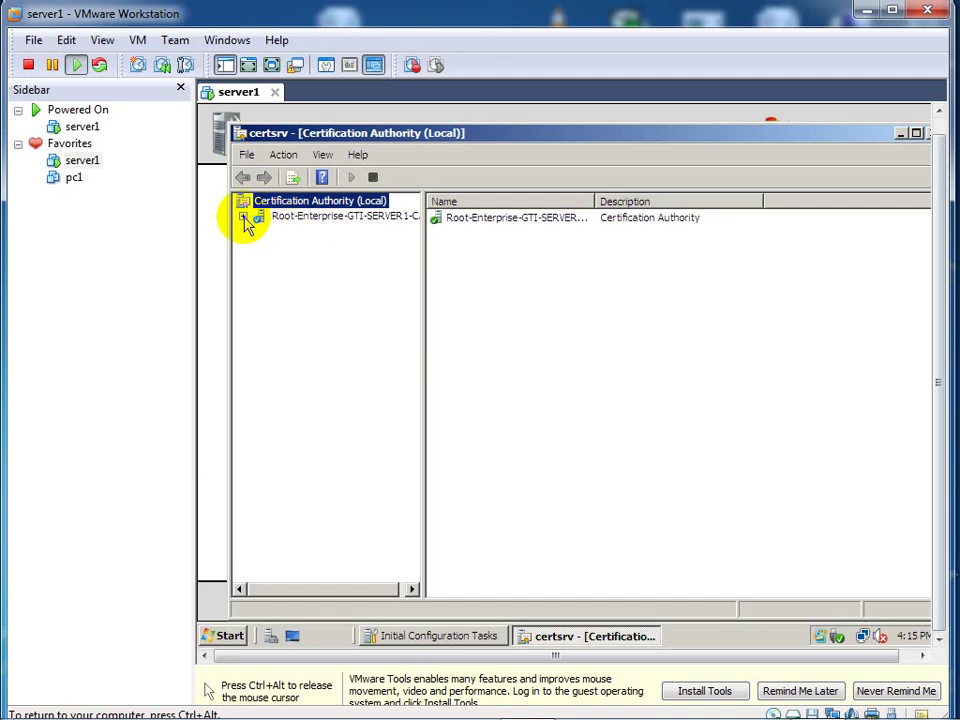
pyautogui.click(243, 217)
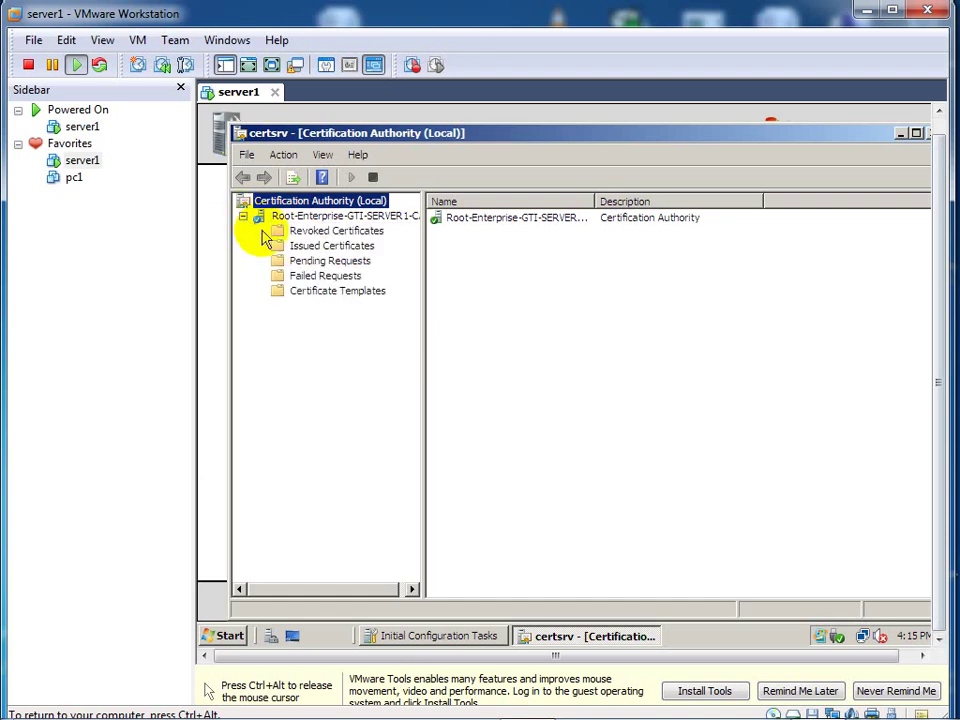
pyautogui.click(318, 292)
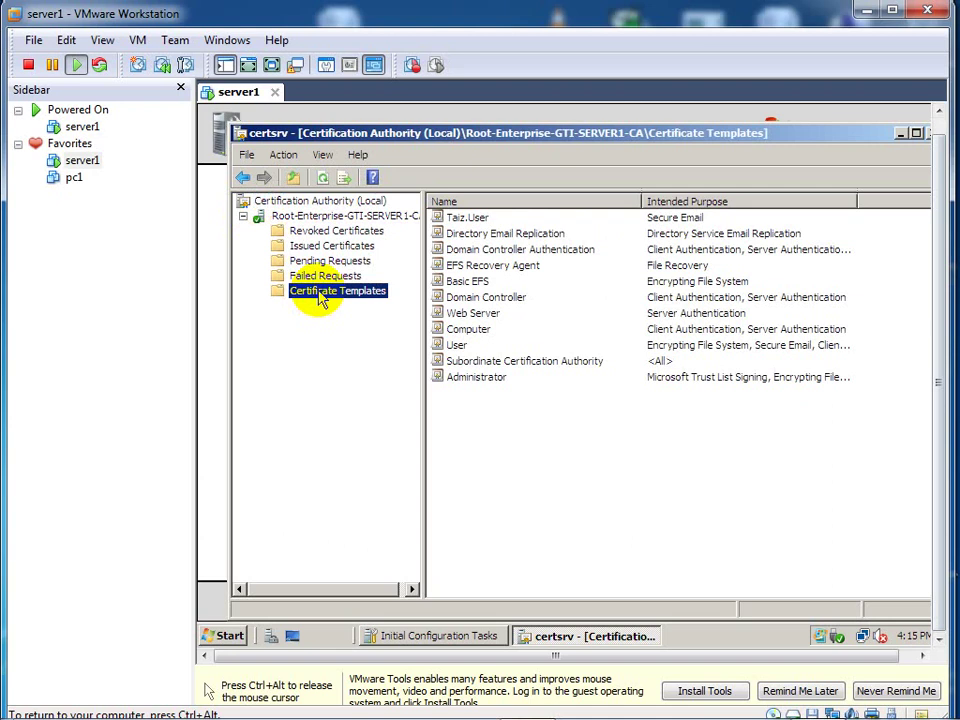
# Open the properties of Root-Enterprise-GTI-SERVER1-CA and view the general information of Certificate #0
pyautogui.click(312, 218)
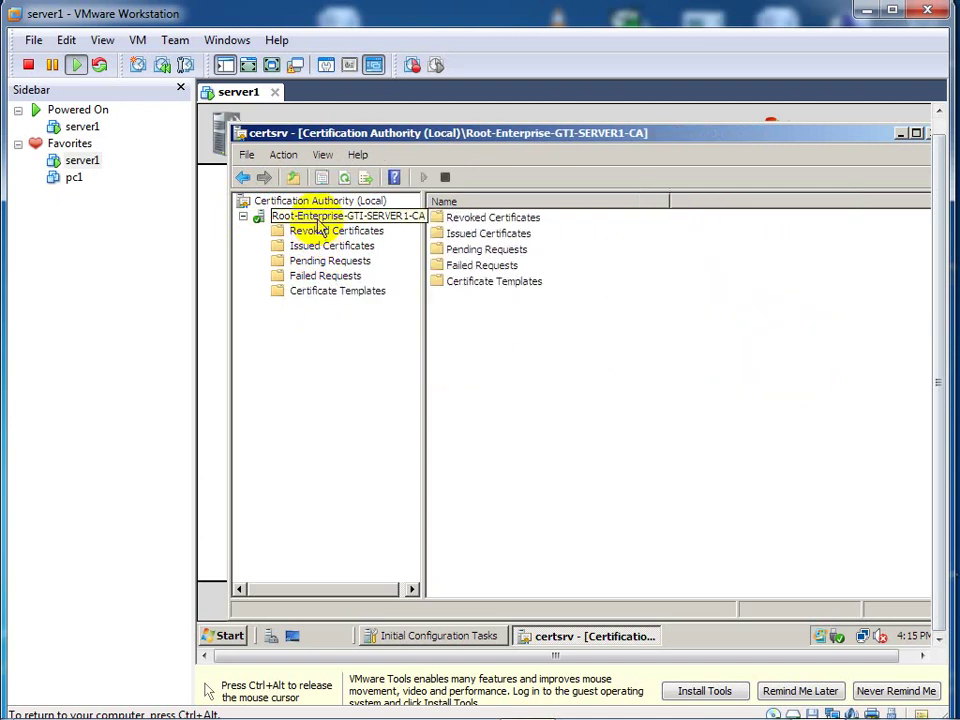
pyautogui.rightClick(317, 221)
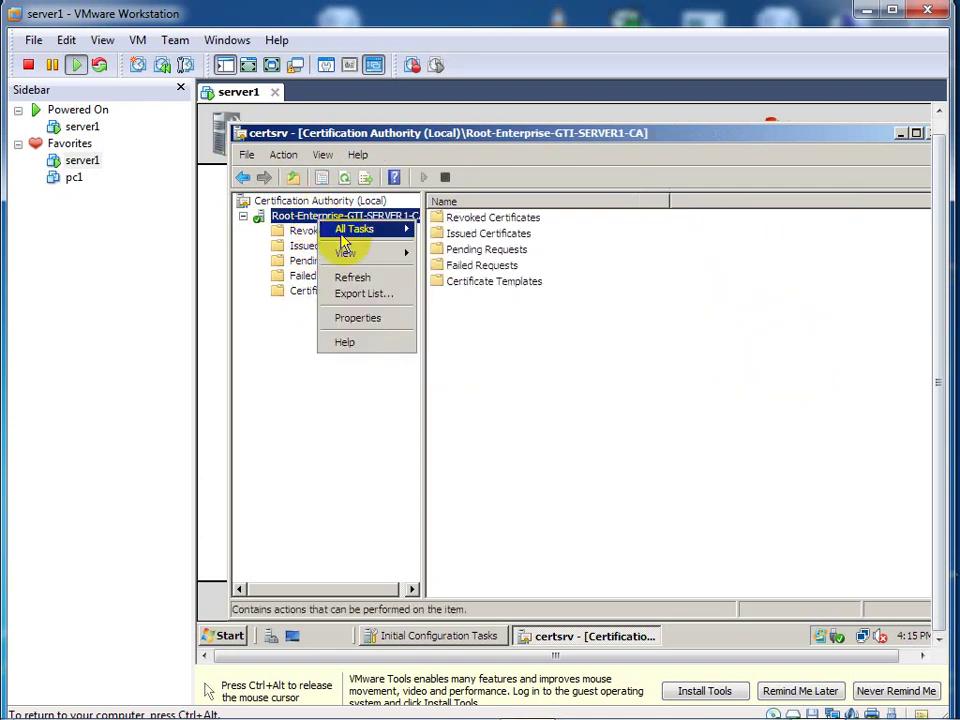
pyautogui.click(357, 320)
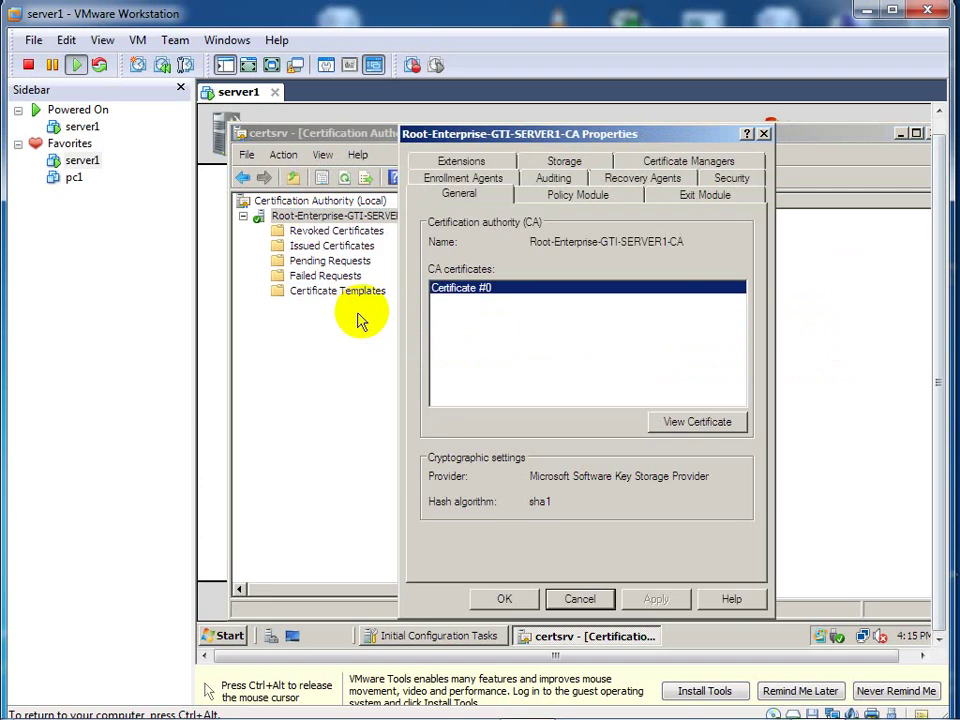
pyautogui.click(671, 418)
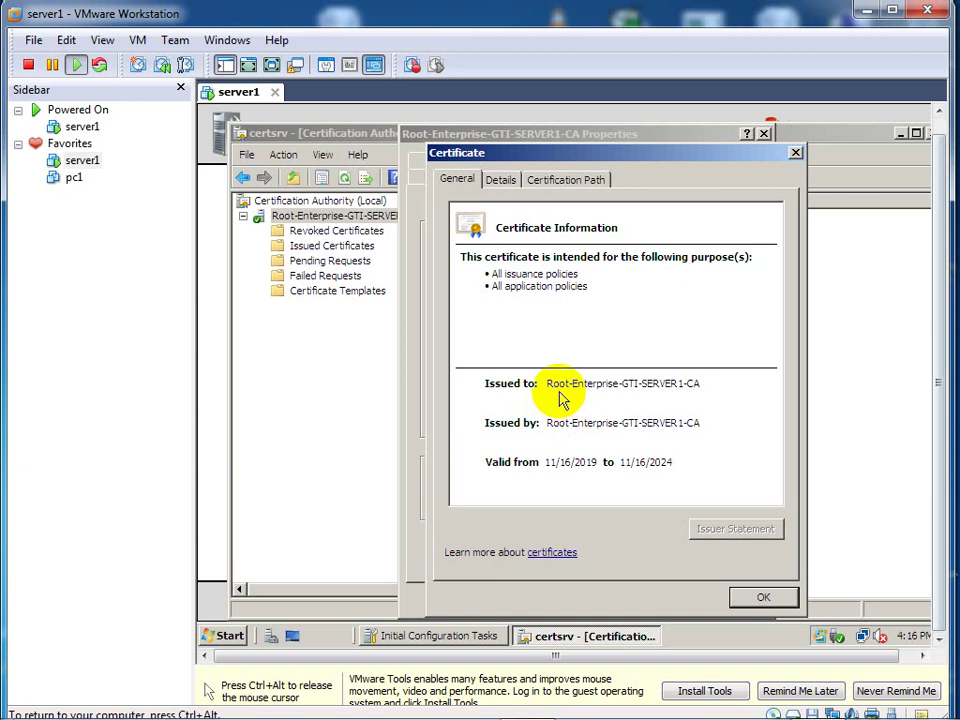
pyautogui.click(761, 599)
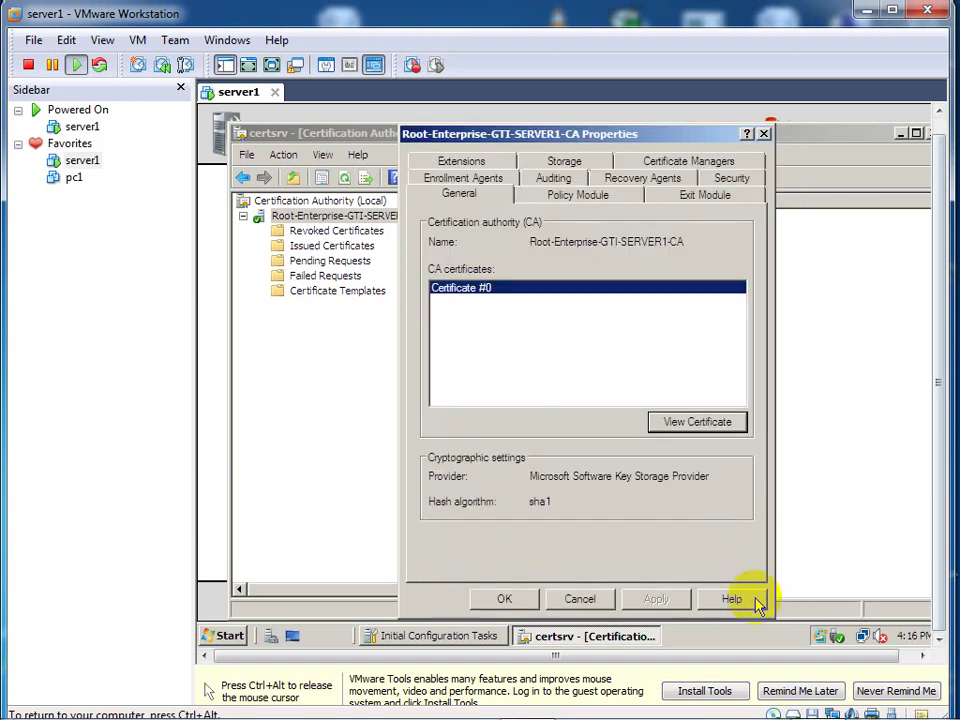
# Check the certification path of Certificate #0, and close the certificate and the CA properties
pyautogui.click(673, 421)
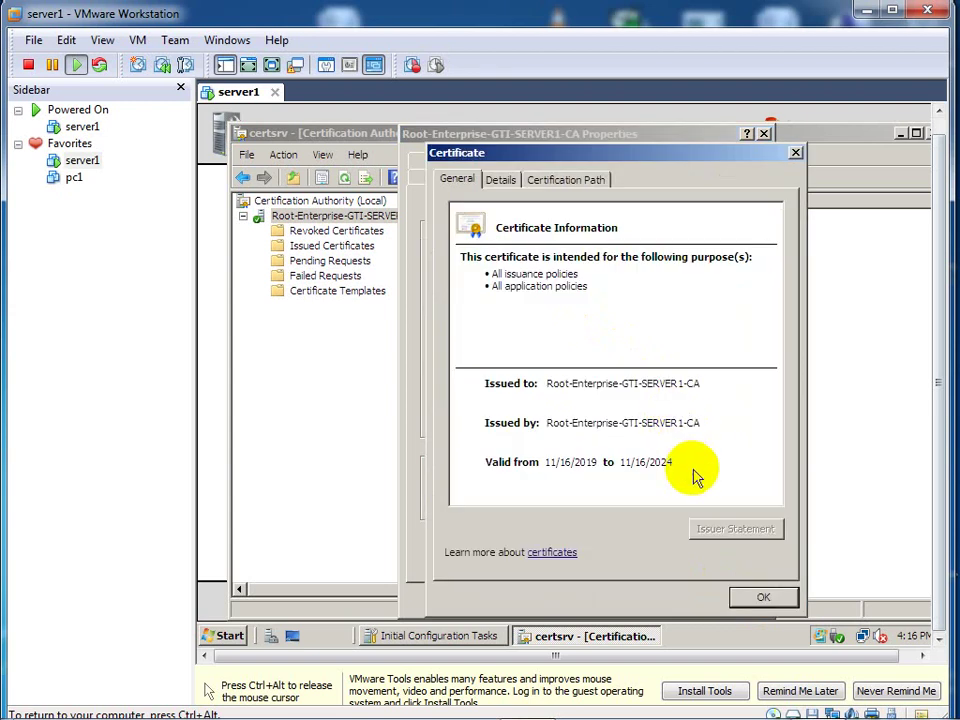
pyautogui.click(567, 183)
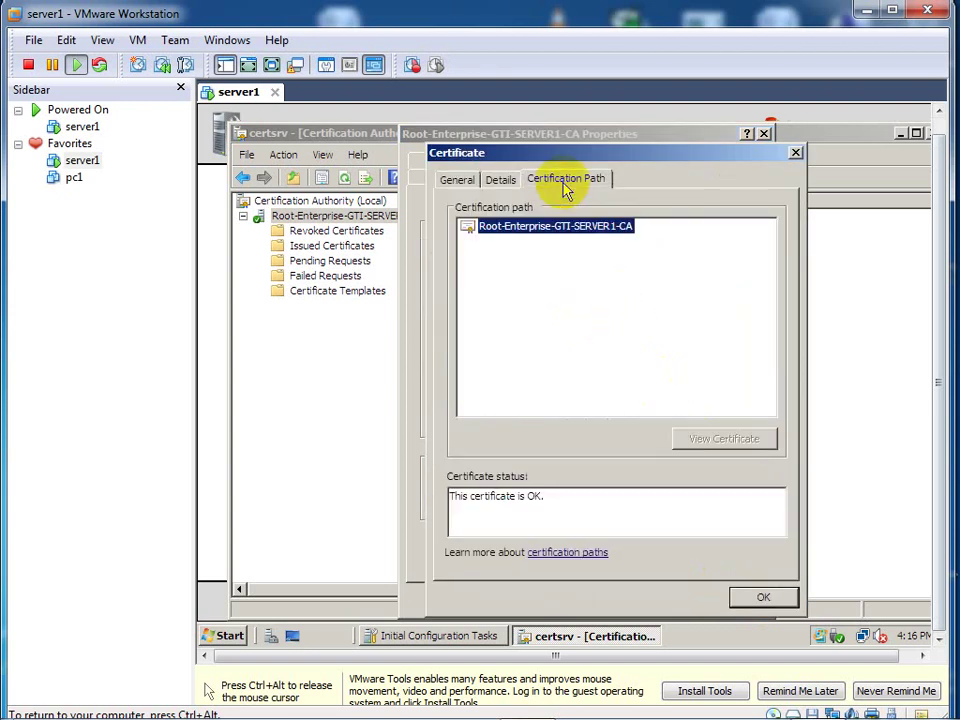
pyautogui.click(506, 233)
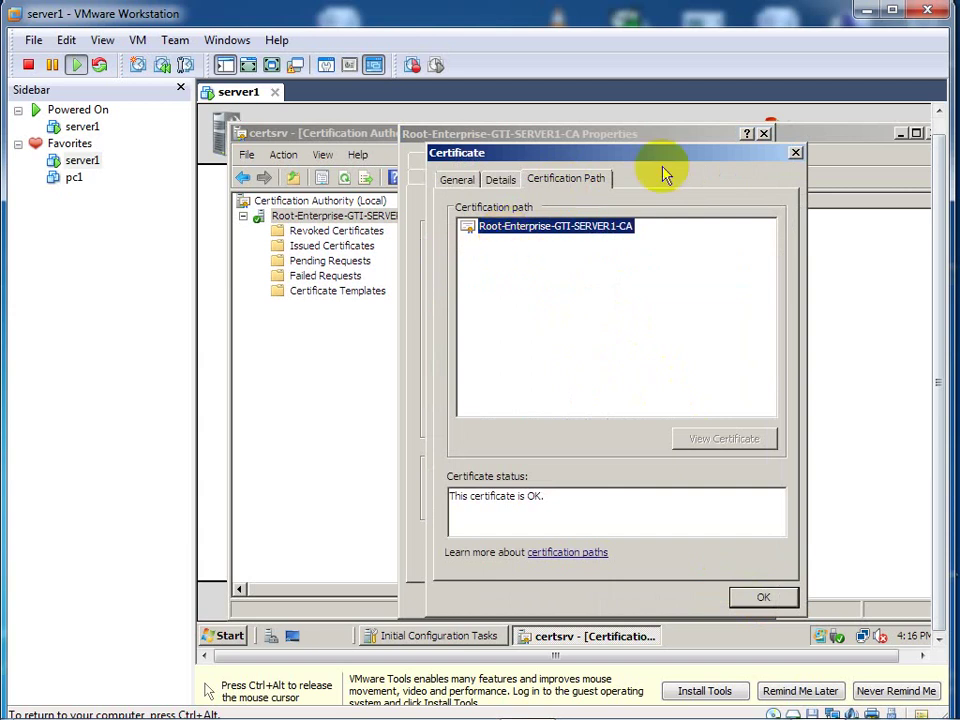
pyautogui.click(795, 155)
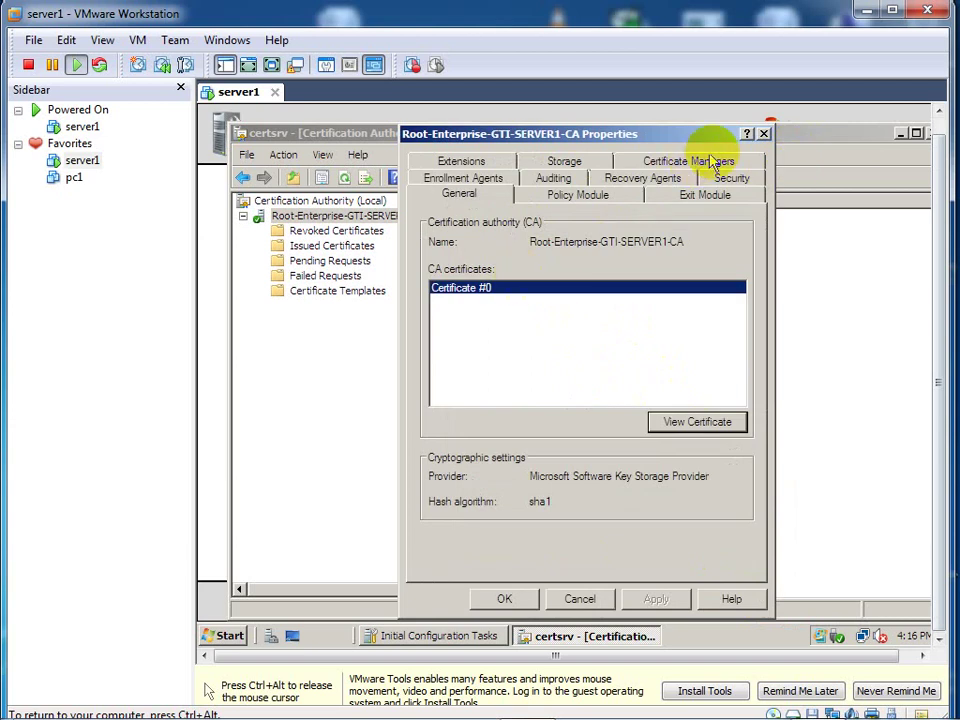
pyautogui.click(764, 134)
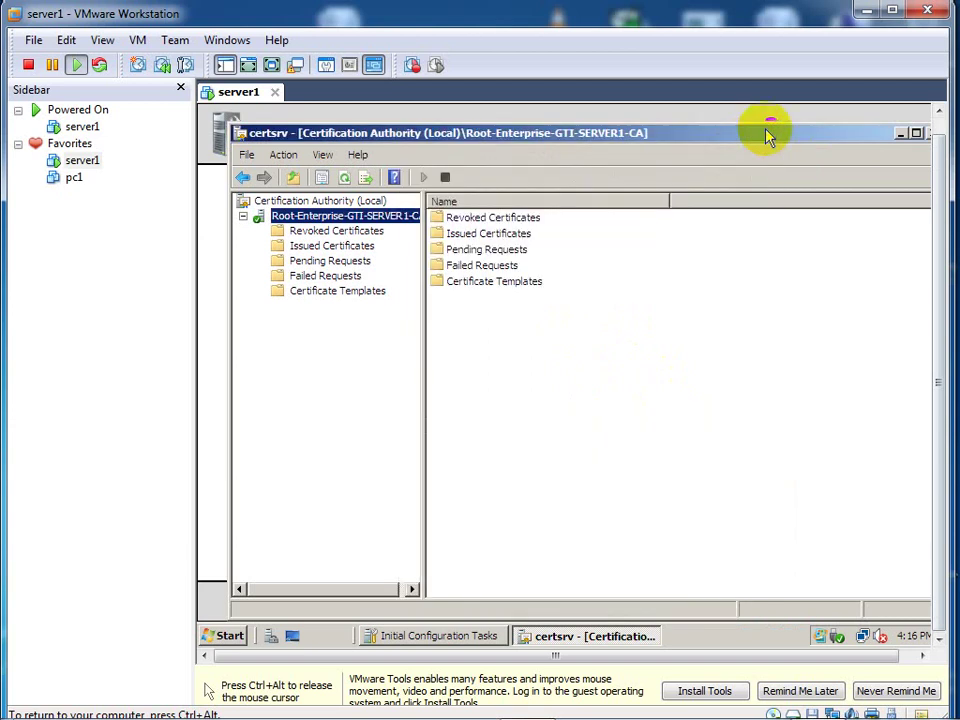
# Display the Issued Certificates of the root CA and reposition the console window so its whole right side is visible
pyautogui.doubleClick(325, 203)
pyautogui.doubleClick(440, 219)
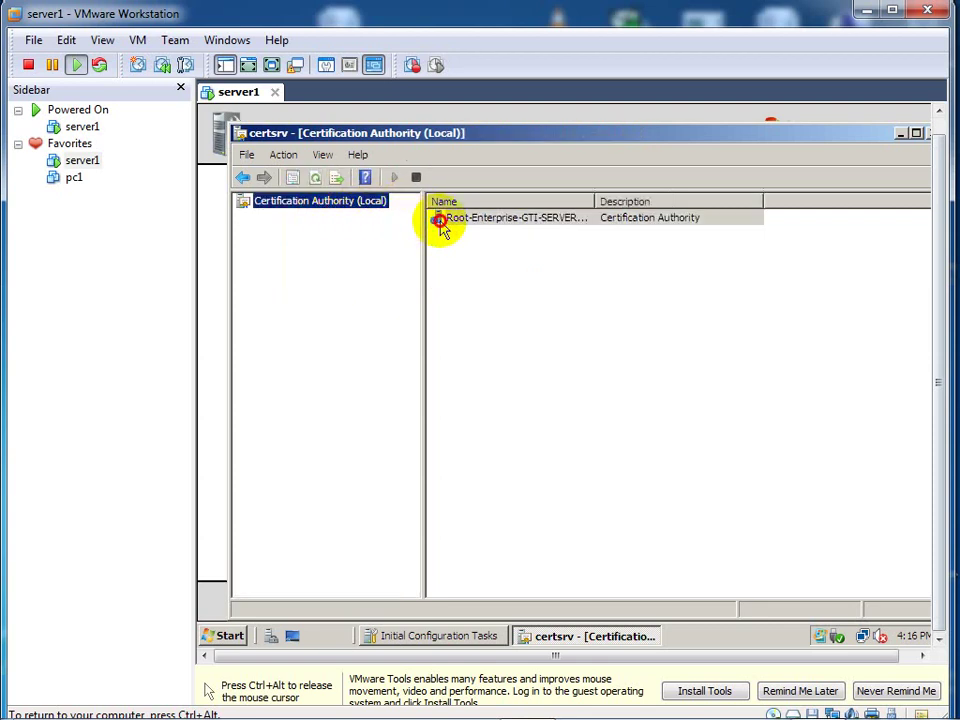
pyautogui.doubleClick(456, 234)
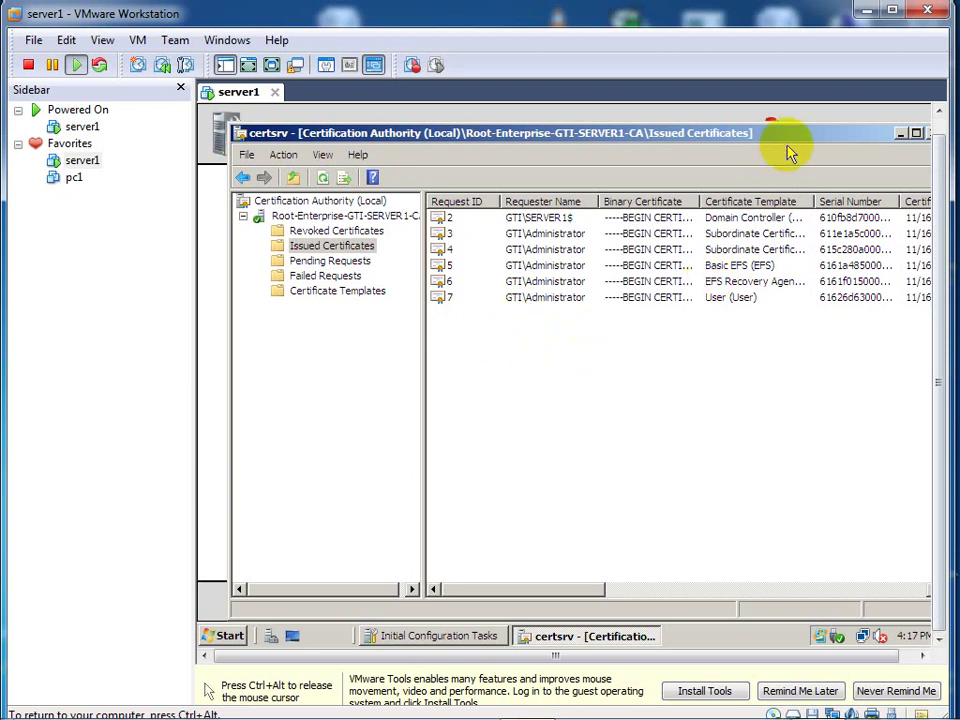
pyautogui.moveTo(789, 133); pyautogui.dragTo(753, 129)
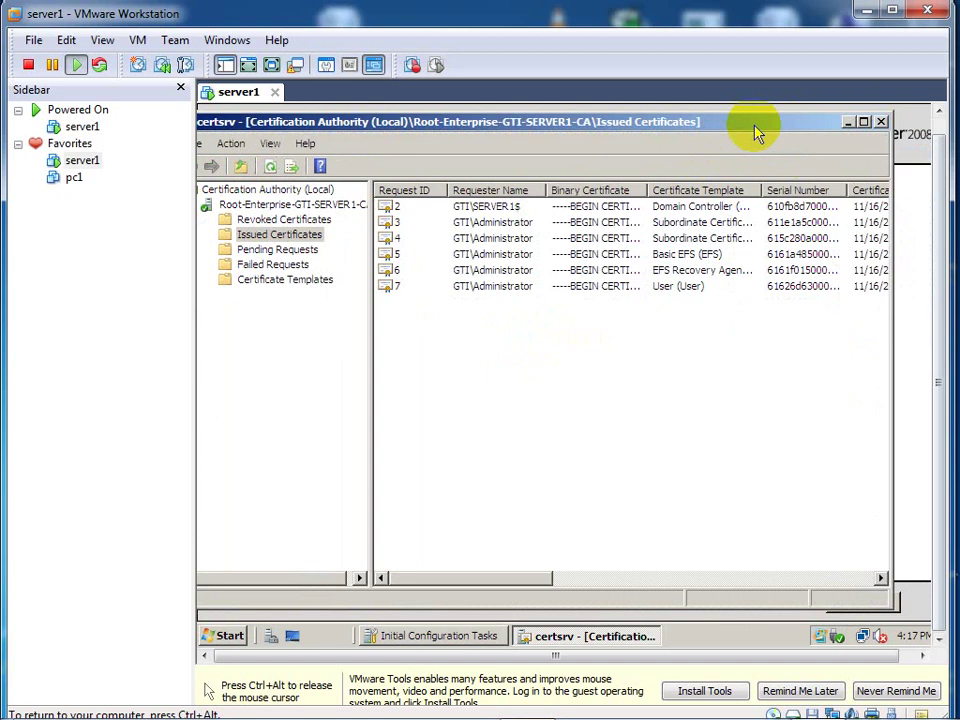
# Examine the revocation options for all issued certificates, leaving without revoking any
pyautogui.moveTo(648, 396); pyautogui.dragTo(666, 186)
pyautogui.rightClick(651, 233)
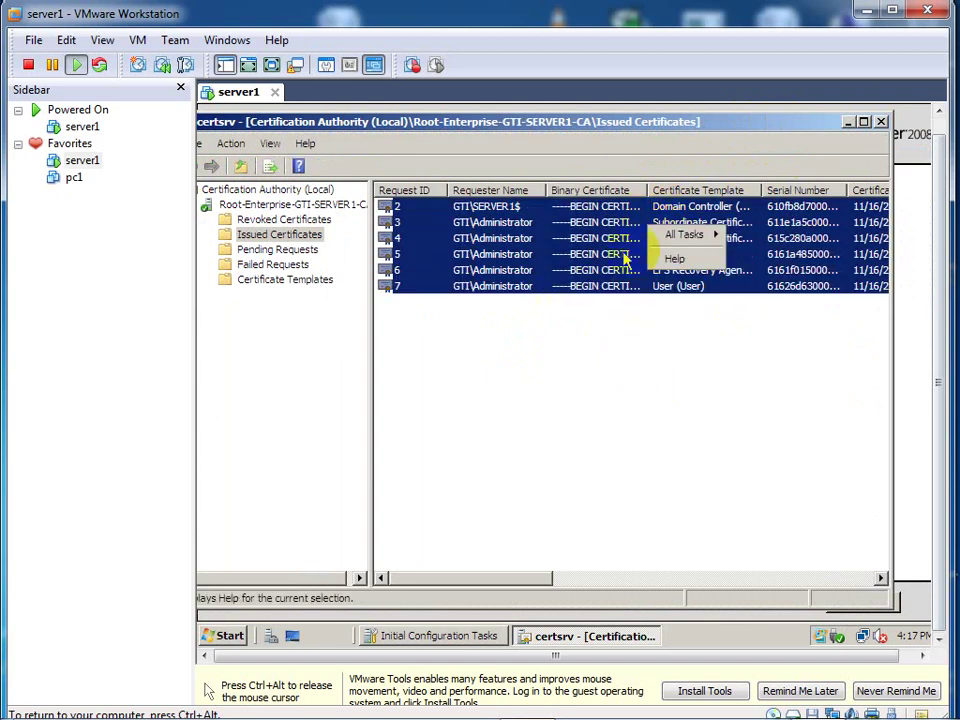
pyautogui.moveTo(673, 243)
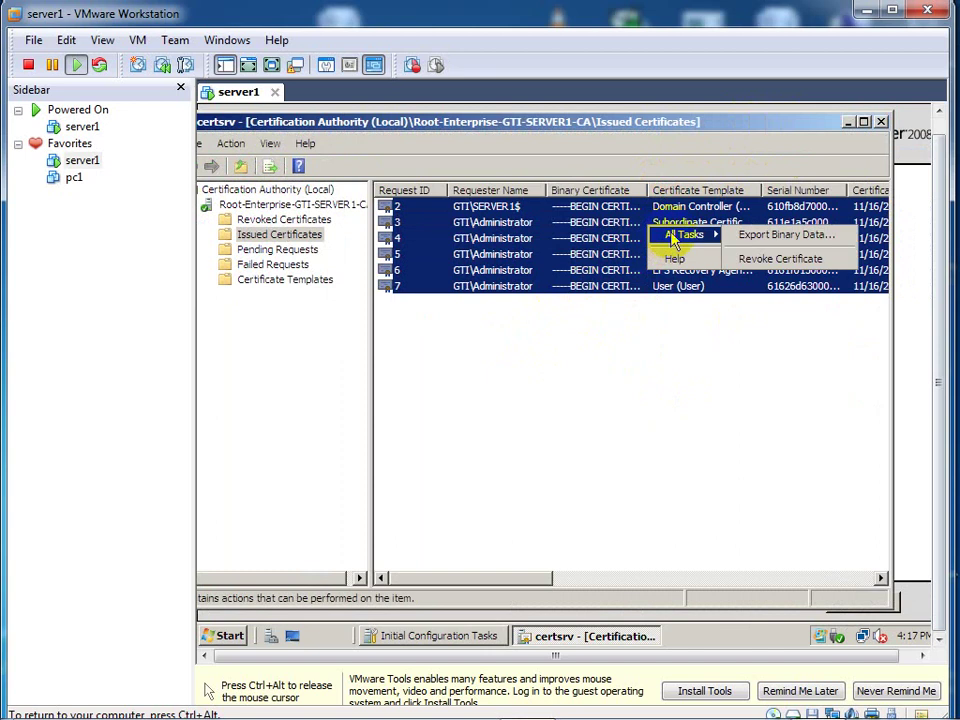
pyautogui.click(766, 260)
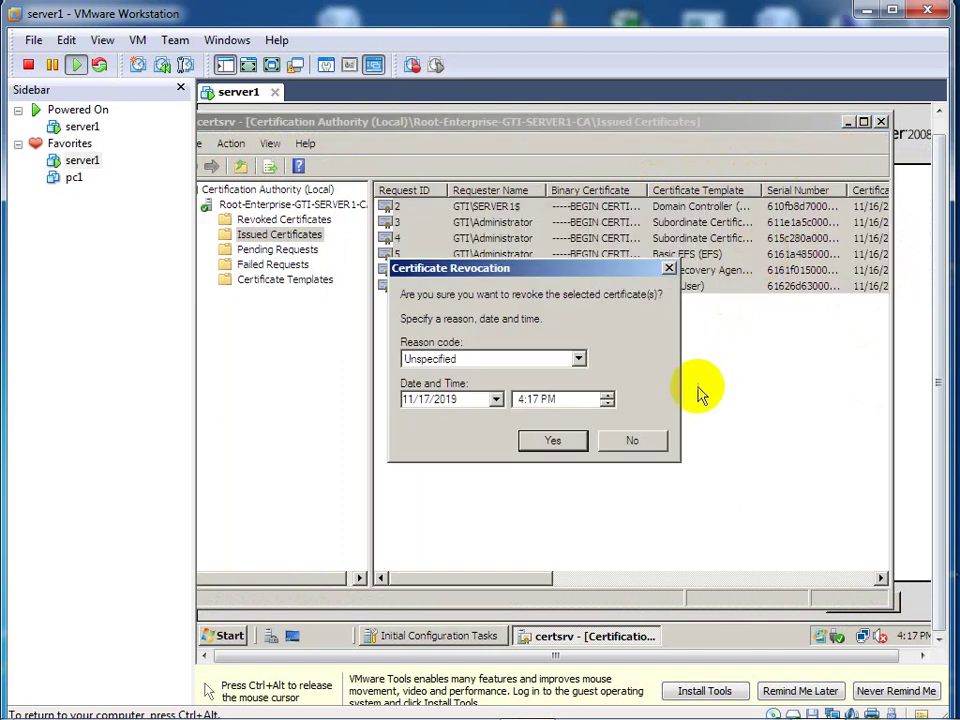
pyautogui.click(634, 441)
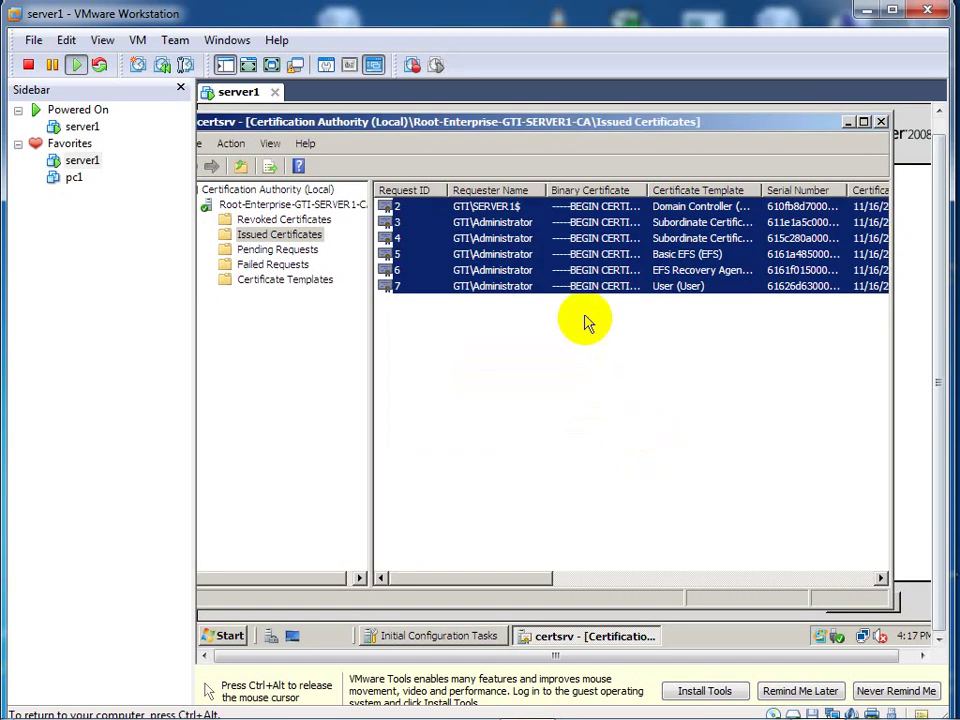
pyautogui.click(585, 308)
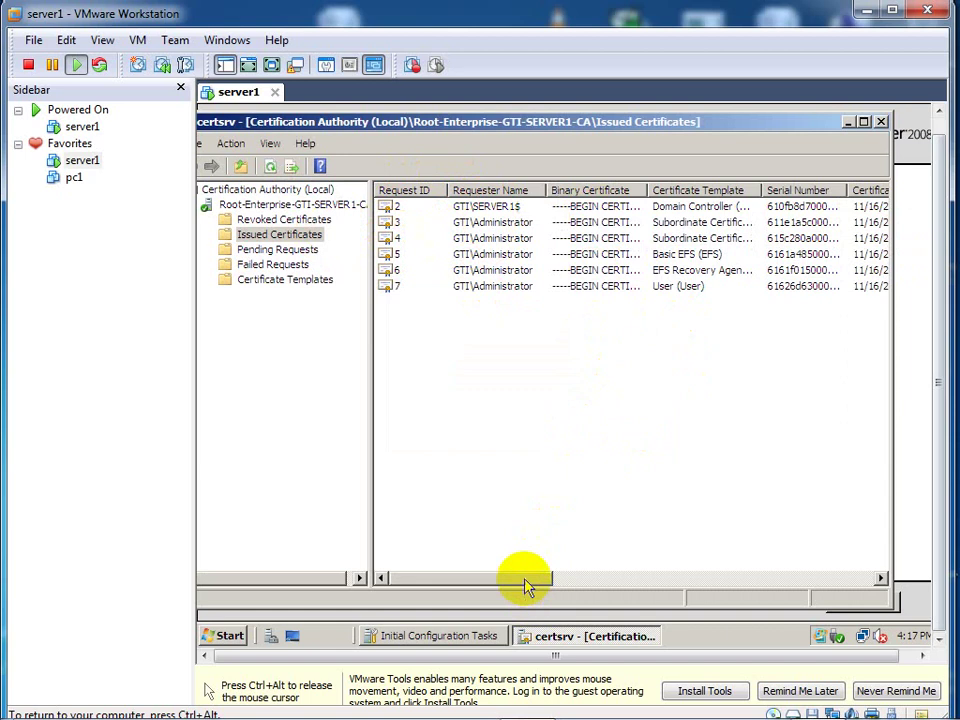
# Review the template and validity date columns of the issued certificates, including the one based on the User template
pyautogui.moveTo(525, 579); pyautogui.dragTo(580, 570)
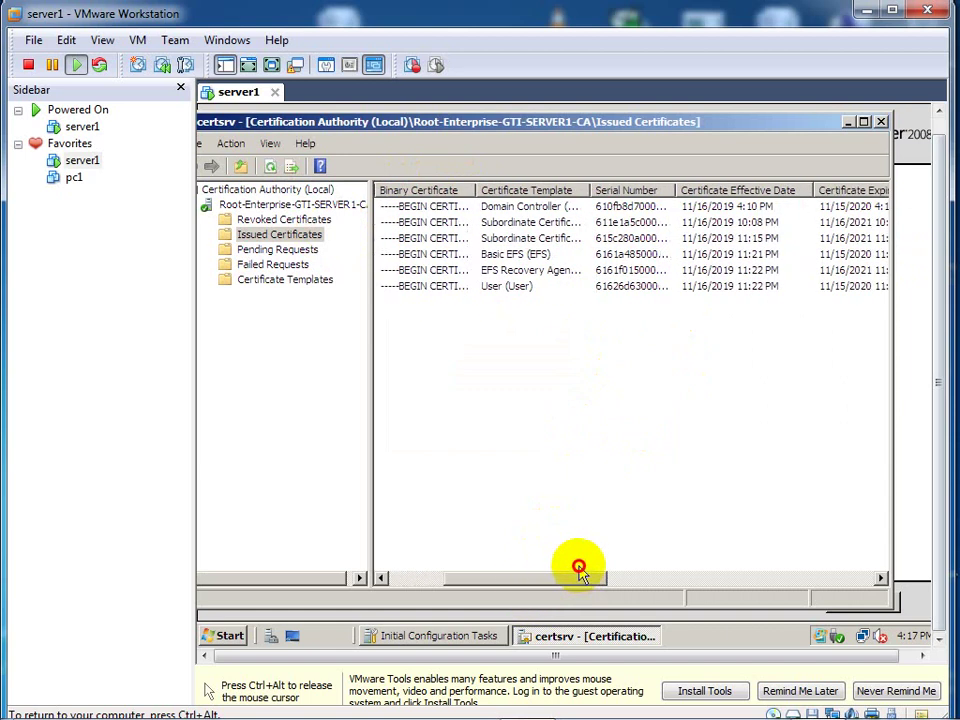
pyautogui.click(507, 290)
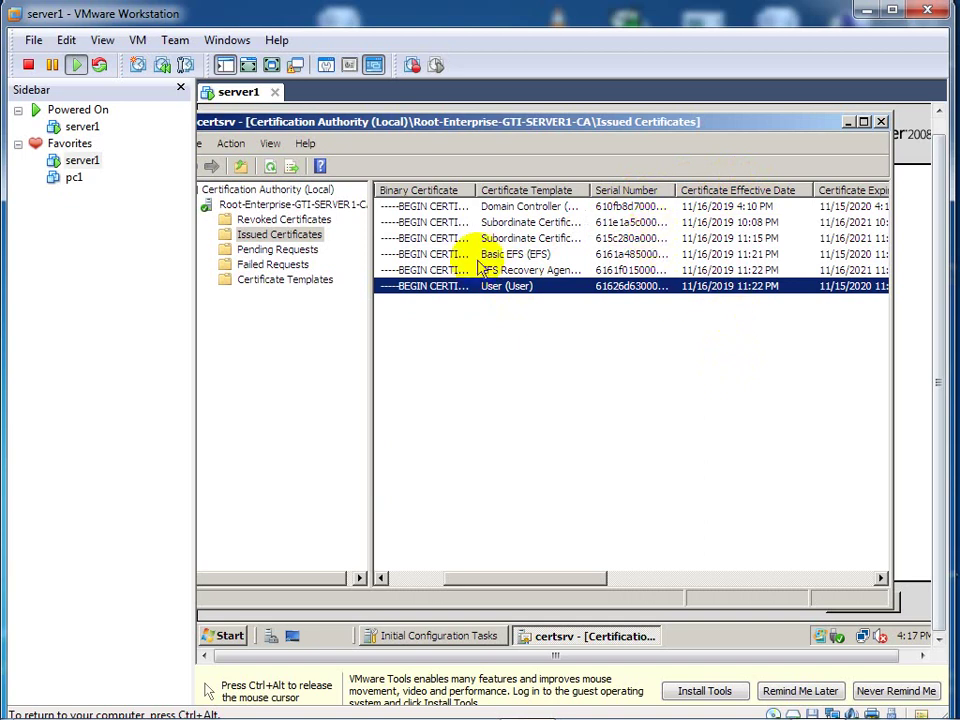
pyautogui.click(311, 336)
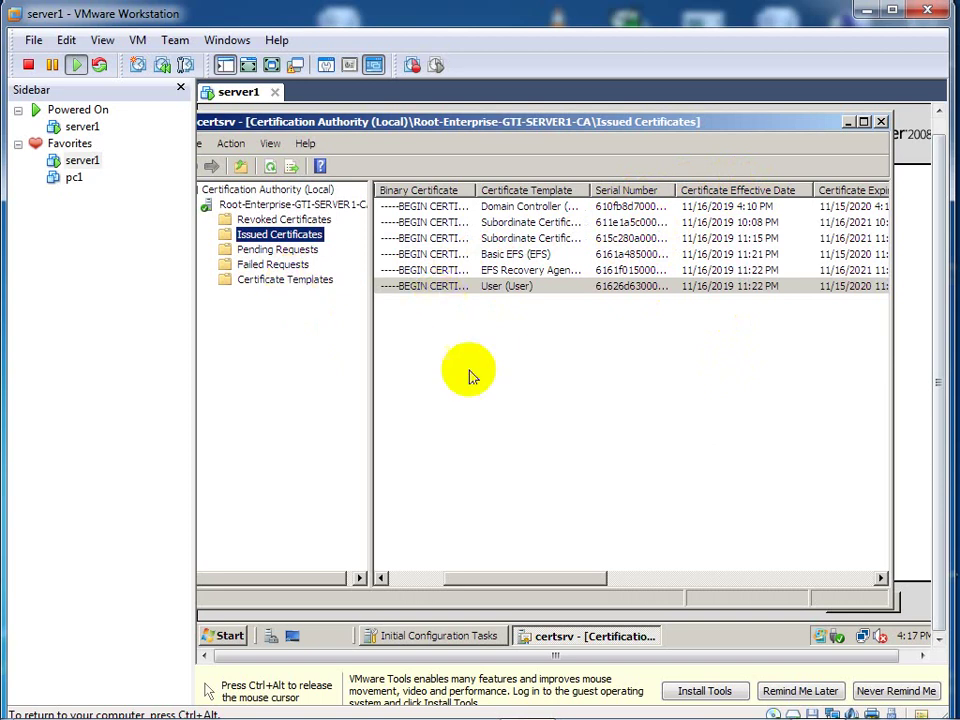
pyautogui.click(422, 578)
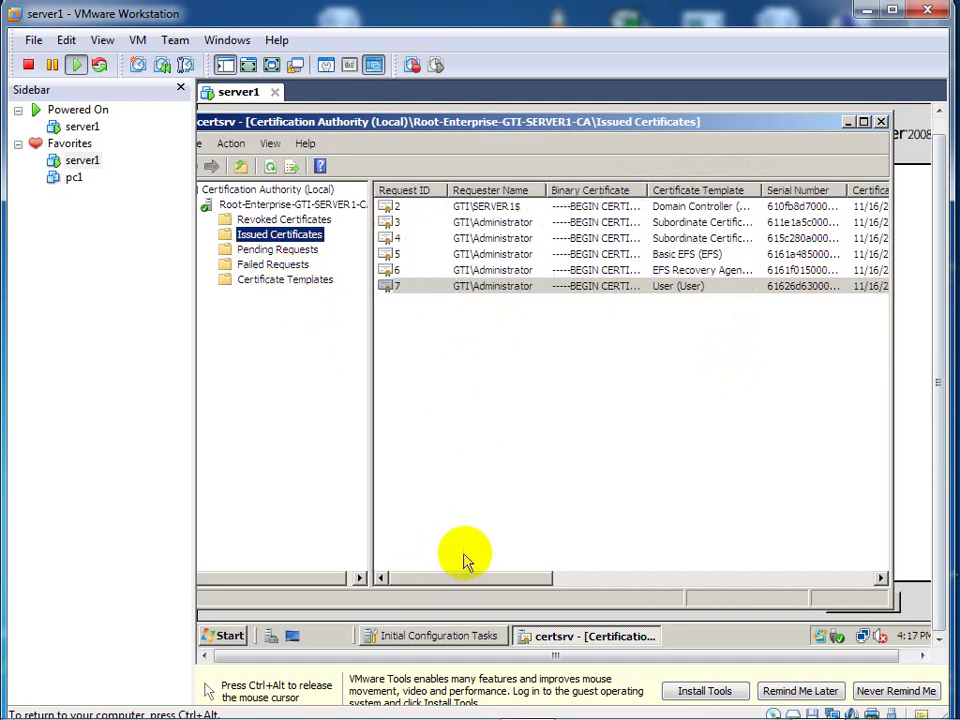
# Display the root CA's Certificate Templates, open them for management, and review the full list of available templates
pyautogui.click(465, 395)
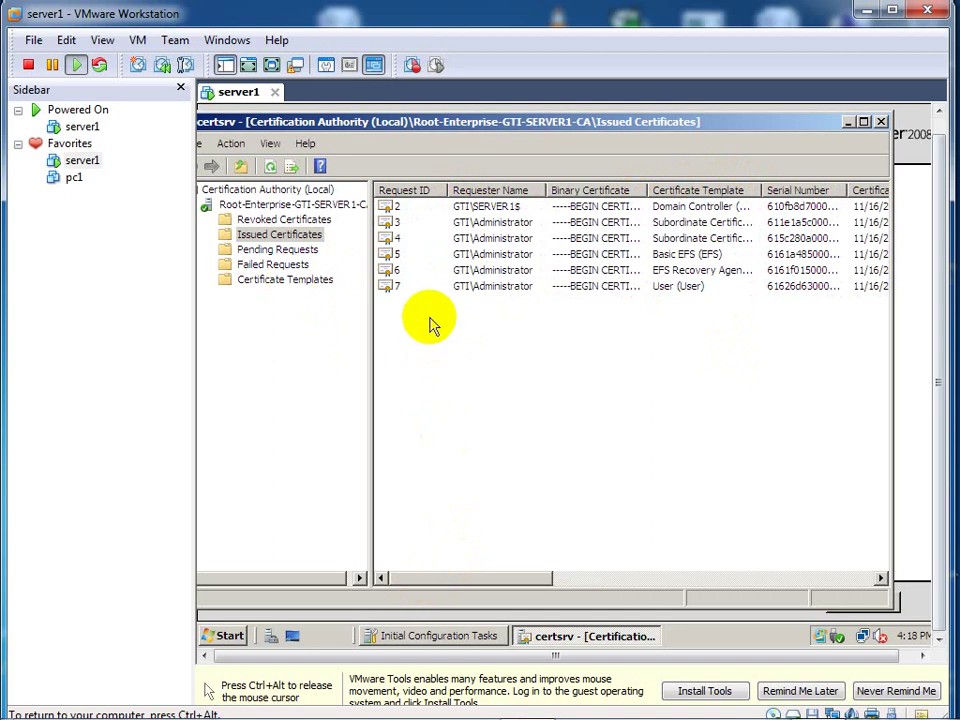
pyautogui.click(316, 284)
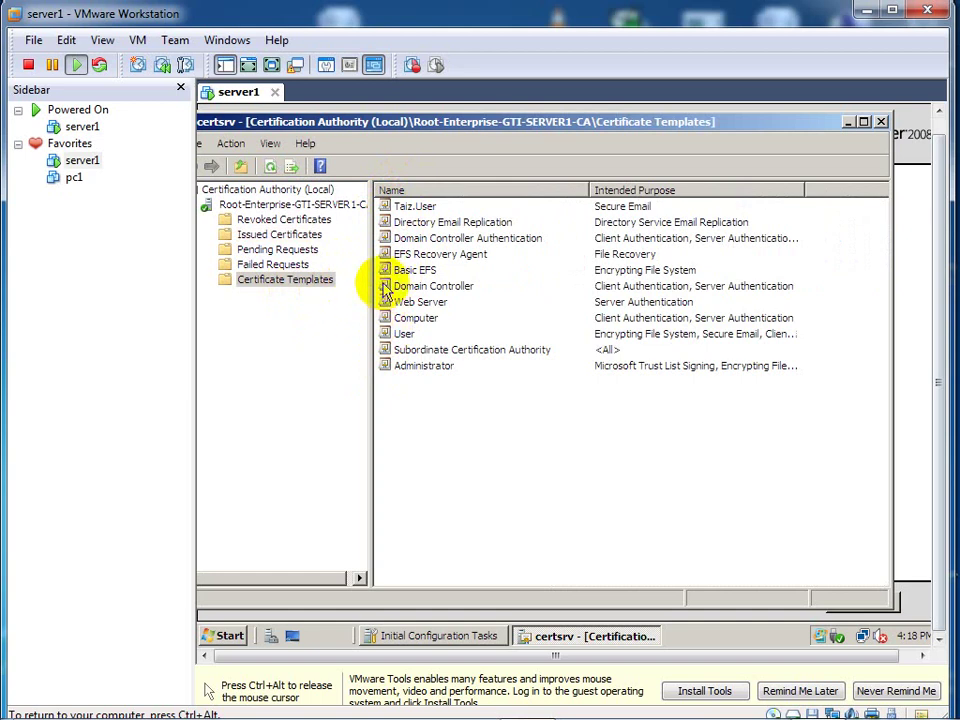
pyautogui.click(328, 281)
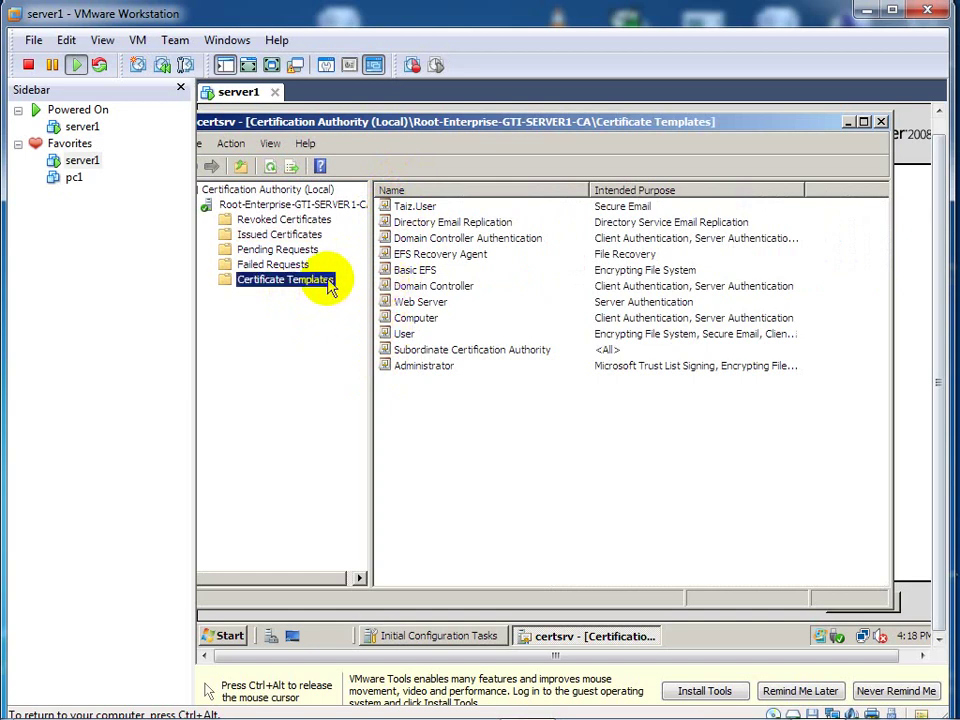
pyautogui.rightClick(330, 284)
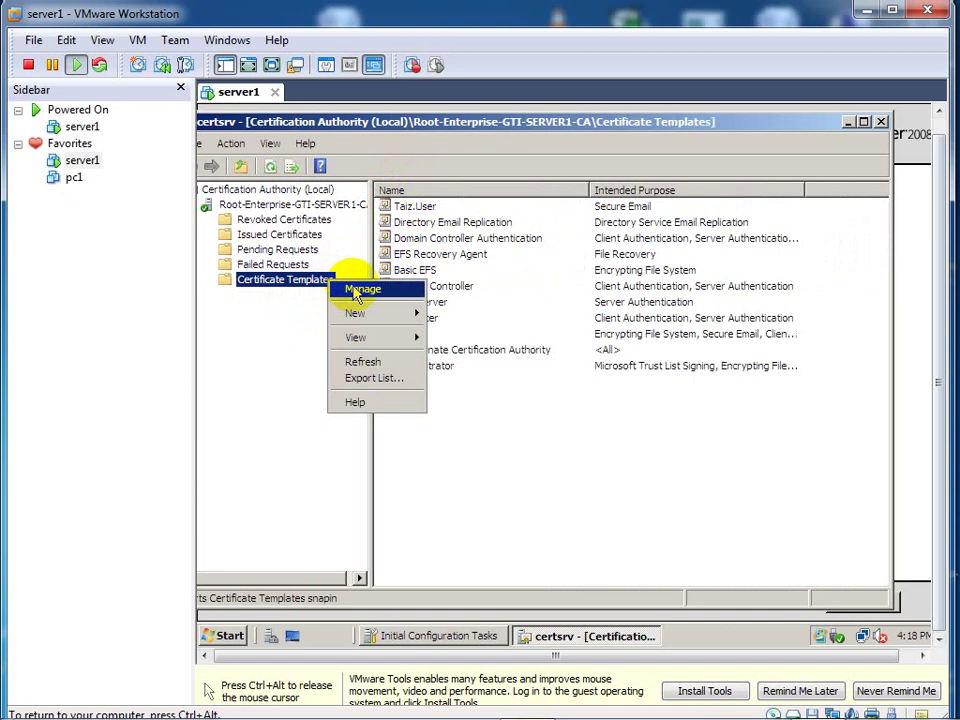
pyautogui.click(360, 290)
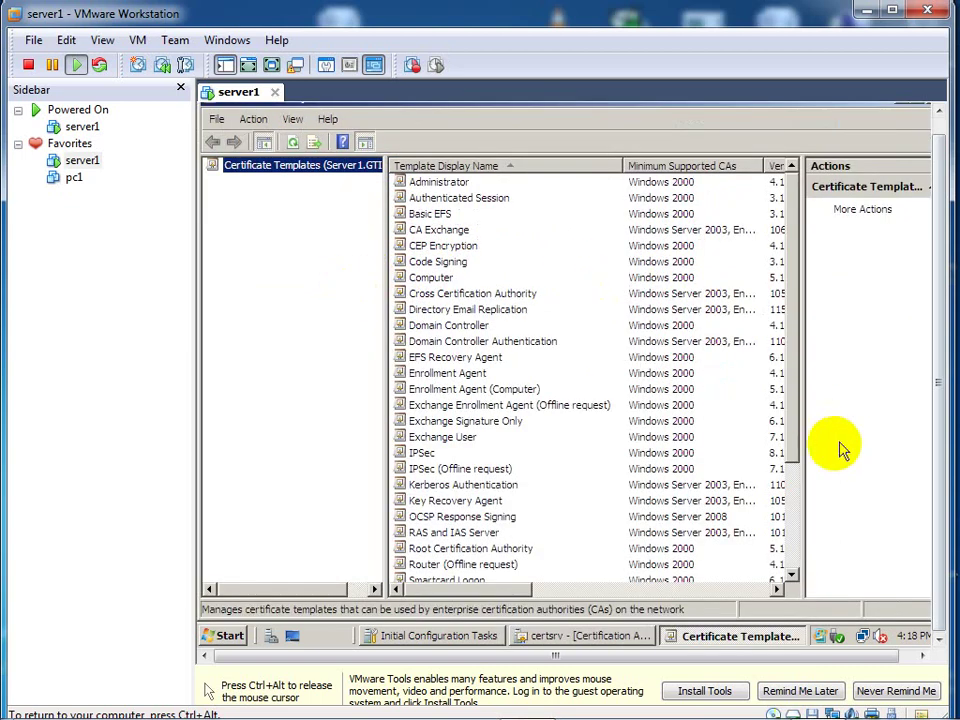
pyautogui.scroll(-3, 797, 563)
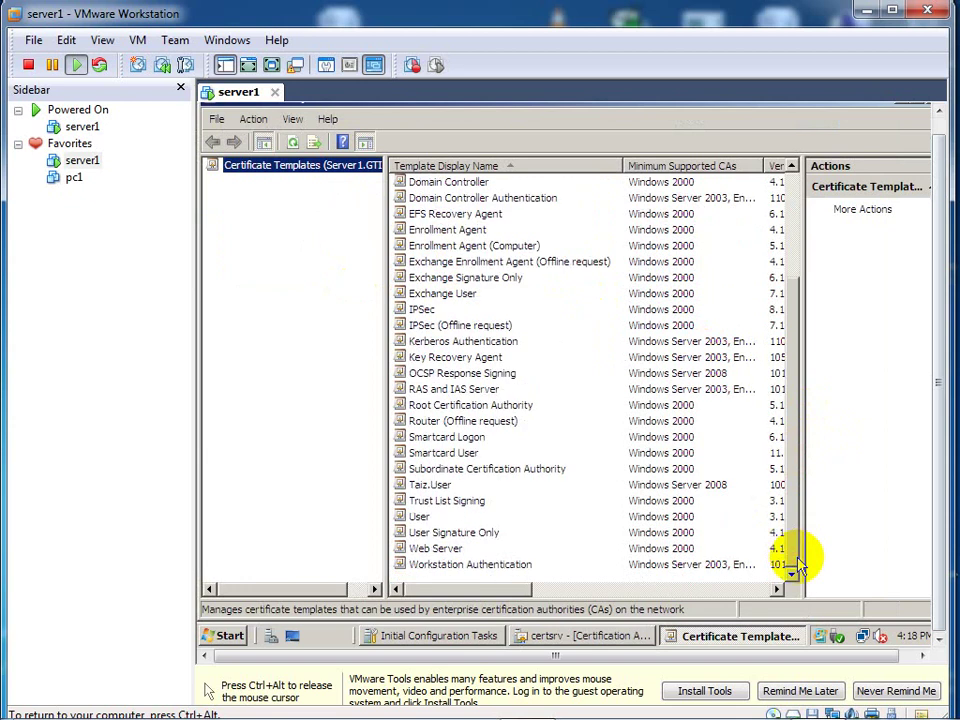
pyautogui.moveTo(799, 514)
pyautogui.mouseDown()
pyautogui.moveTo(793, 414)
pyautogui.moveTo(795, 522)
pyautogui.mouseUp()
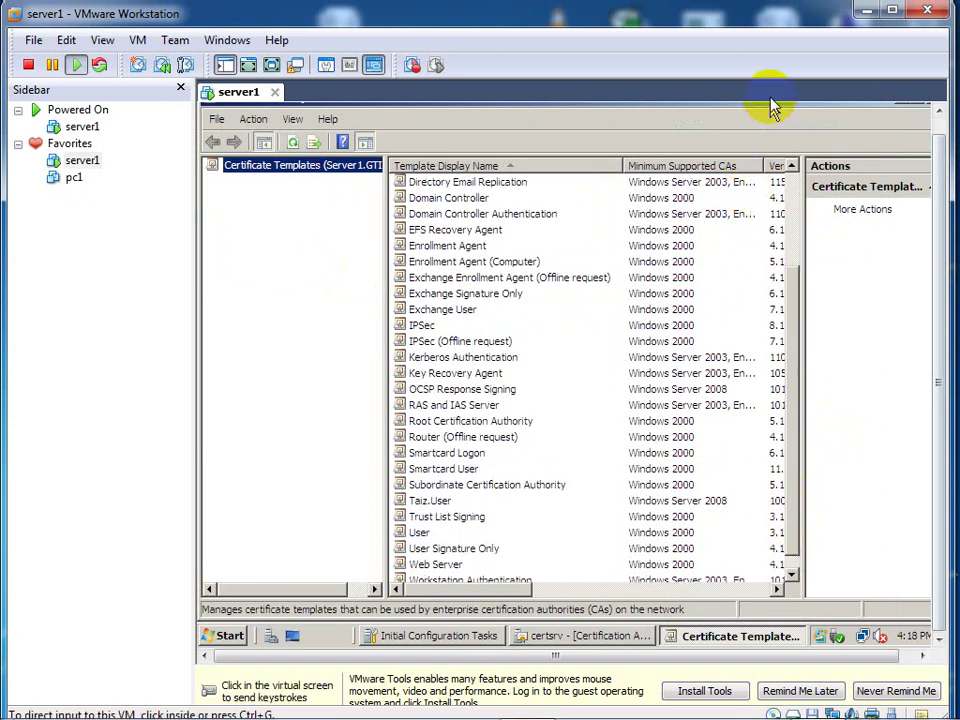
# Close the Certificate Templates Console and select the Taiz.User template in the root CA's template list
pyautogui.click(918, 113)
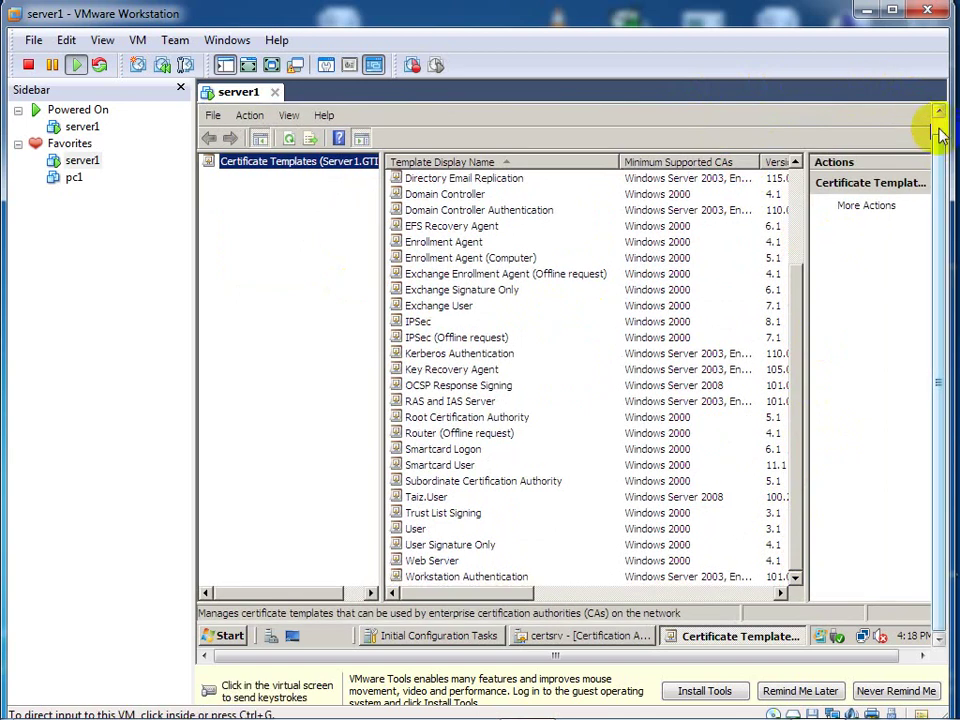
pyautogui.moveTo(938, 133); pyautogui.dragTo(936, 135)
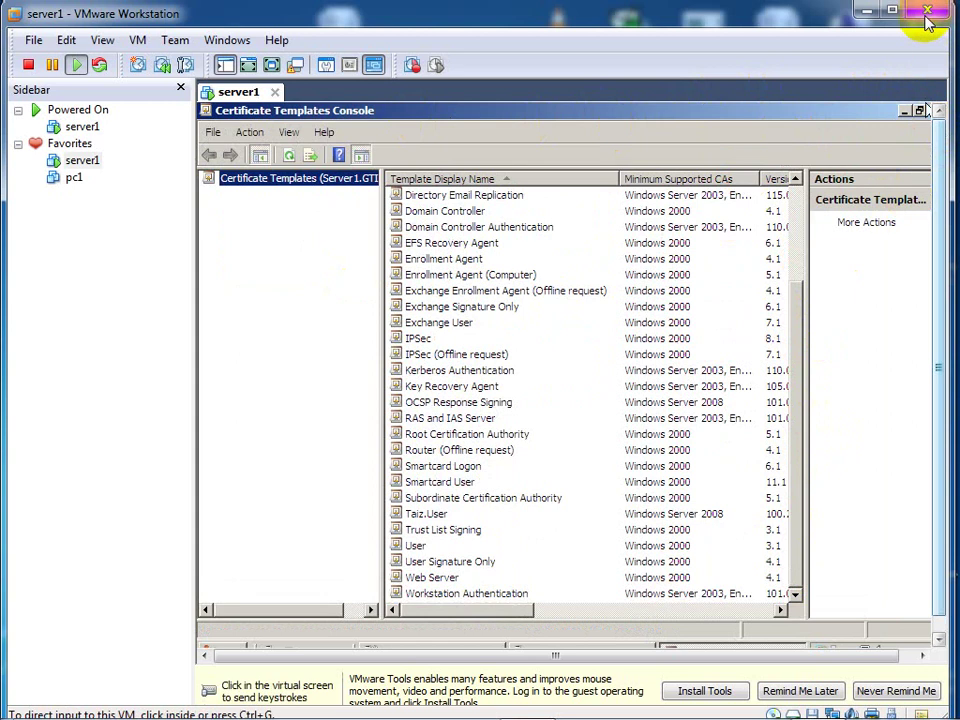
pyautogui.click(918, 110)
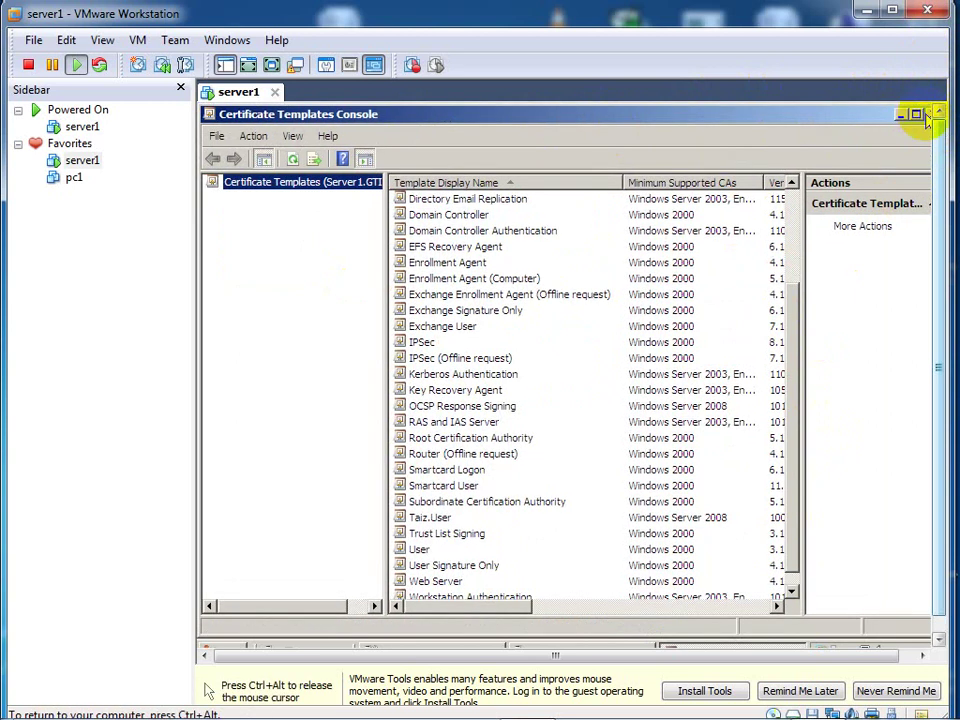
pyautogui.click(930, 115)
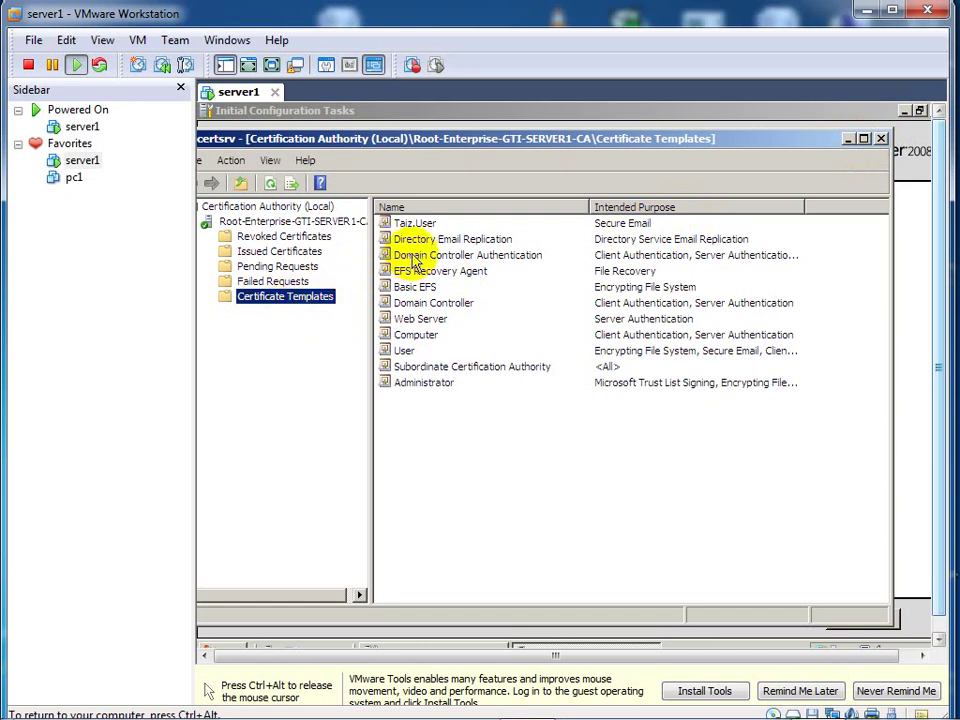
pyautogui.click(424, 226)
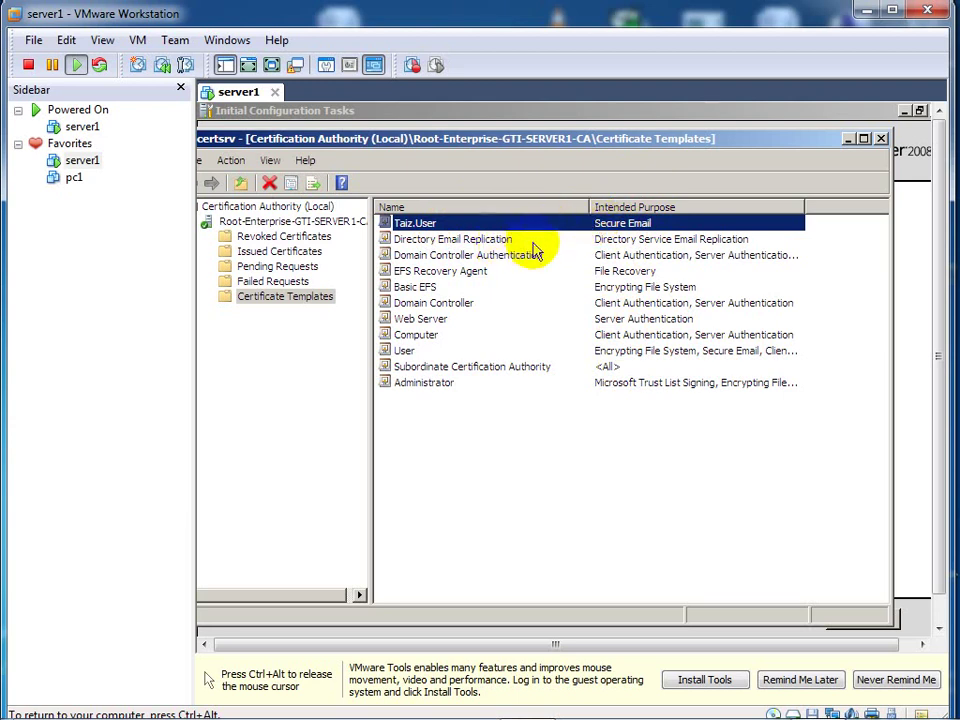
# Hide the VMware Workstation sidebar and maximize the window so the server1 desktop fits better
pyautogui.hotkey('ctrl', 'alt')
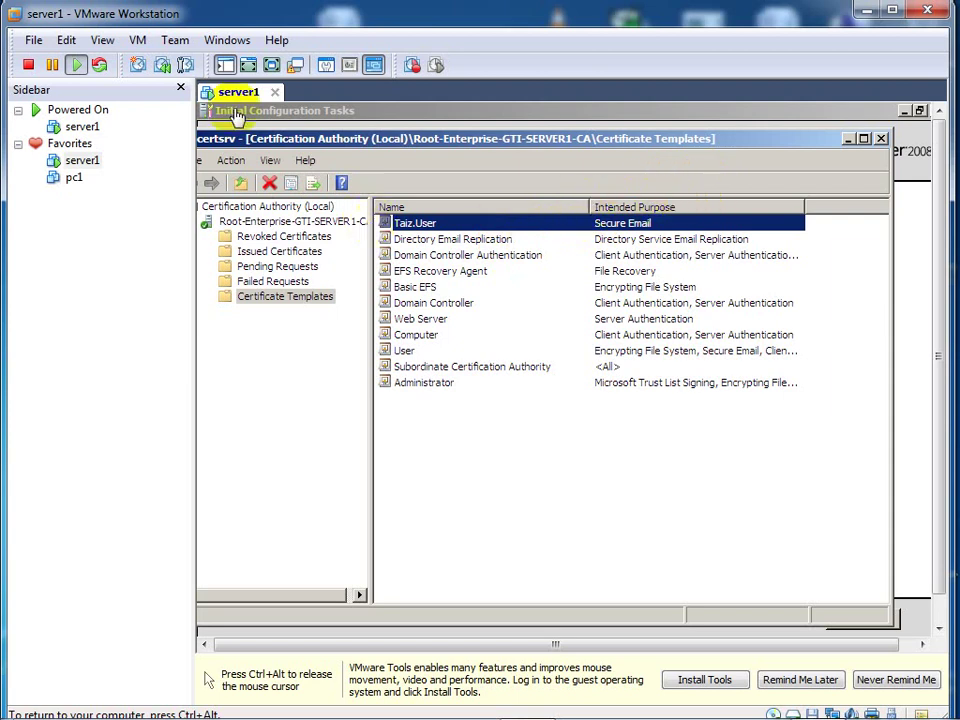
pyautogui.click(181, 89)
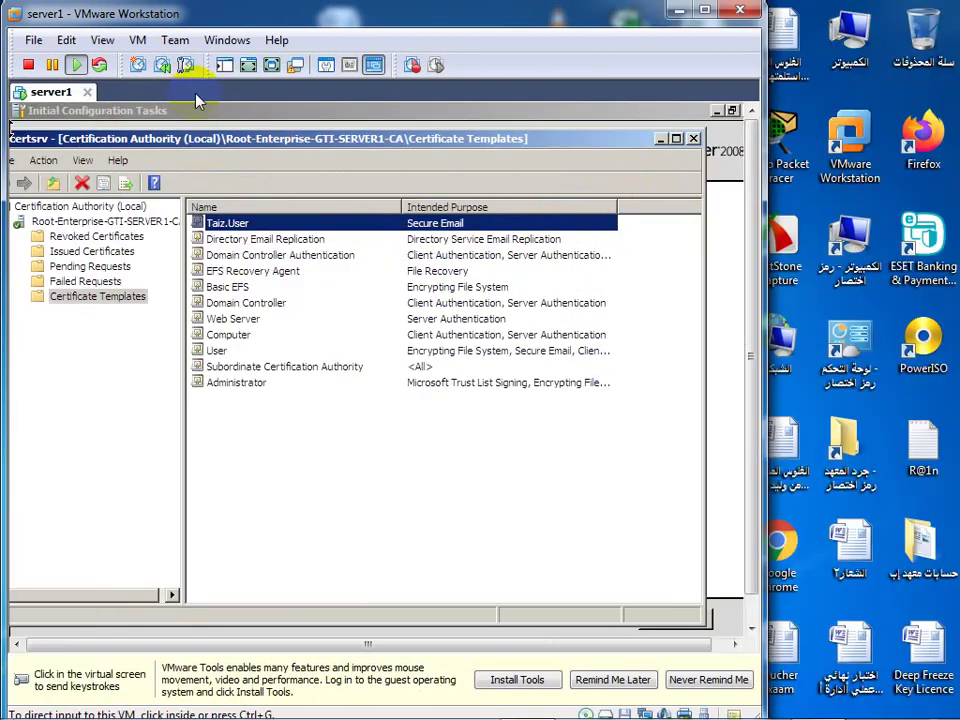
pyautogui.click(704, 11)
pyautogui.click(765, 161)
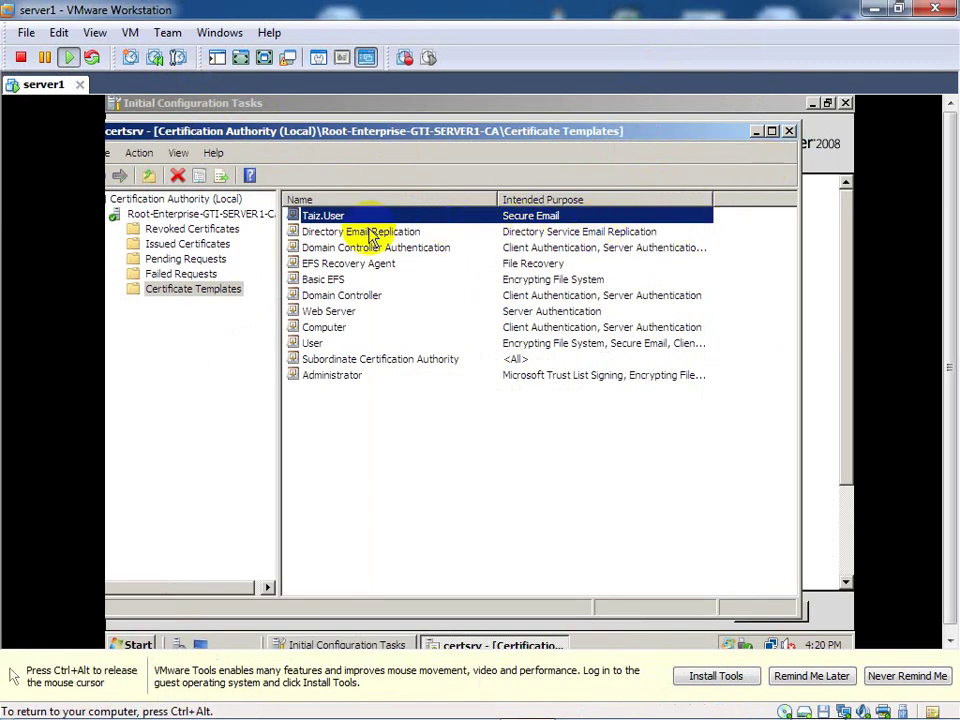
# Examine the properties of the Directory Email Replication template, including its certificate purposes, and close them
pyautogui.click(331, 233)
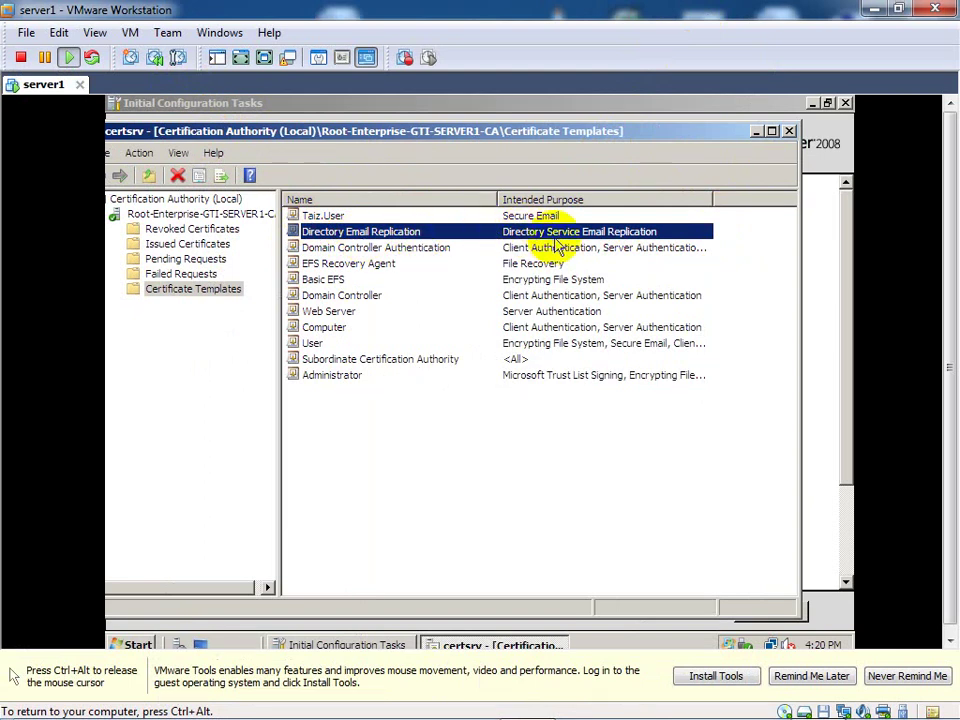
pyautogui.rightClick(645, 237)
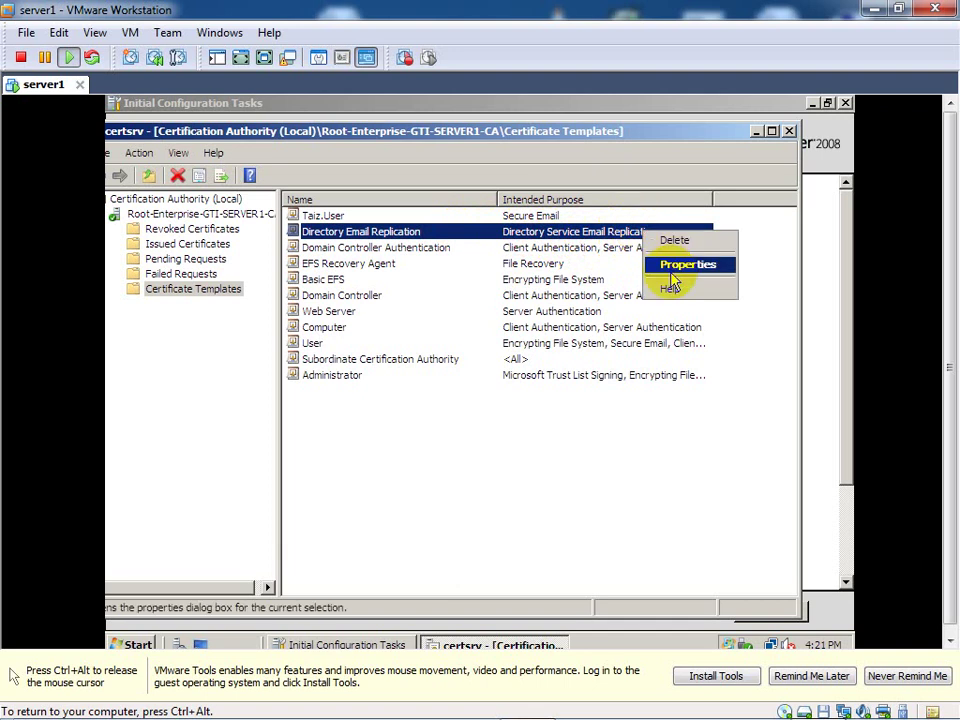
pyautogui.click(673, 266)
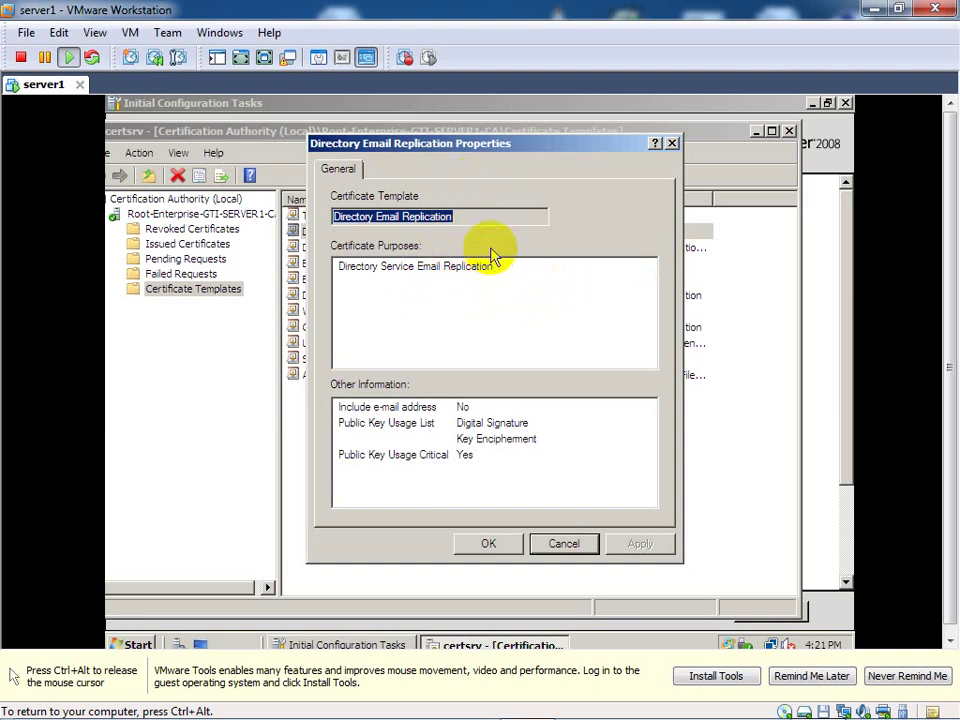
pyautogui.click(673, 146)
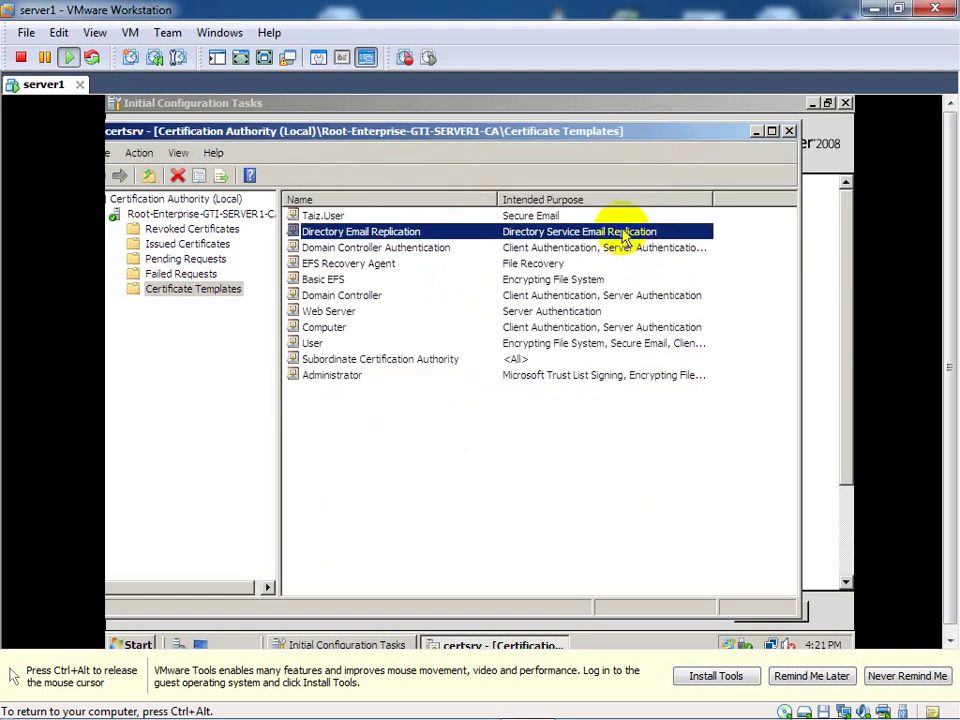
# Compare the intended purposes of the Domain Controller Authentication, EFS Recovery Agent and Basic EFS templates
pyautogui.click(622, 263)
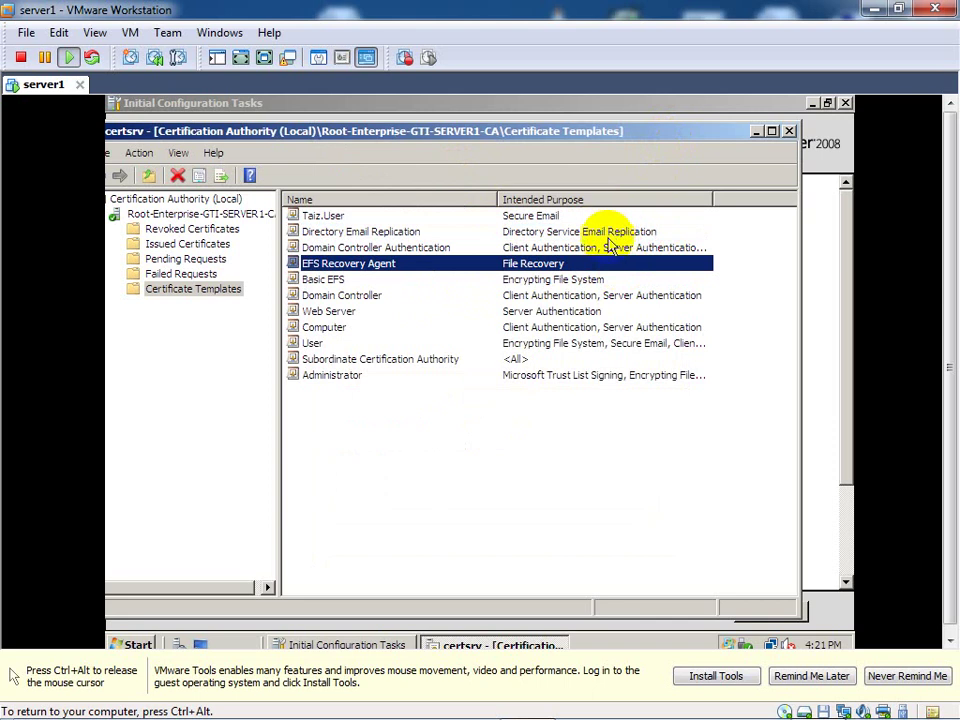
pyautogui.click(607, 249)
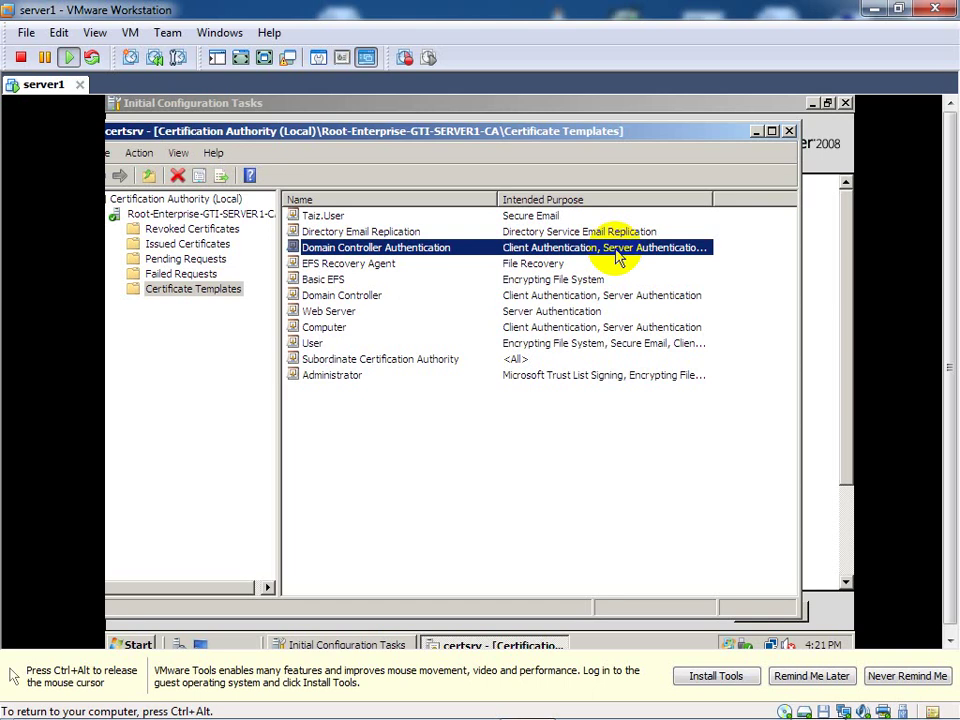
pyautogui.click(545, 277)
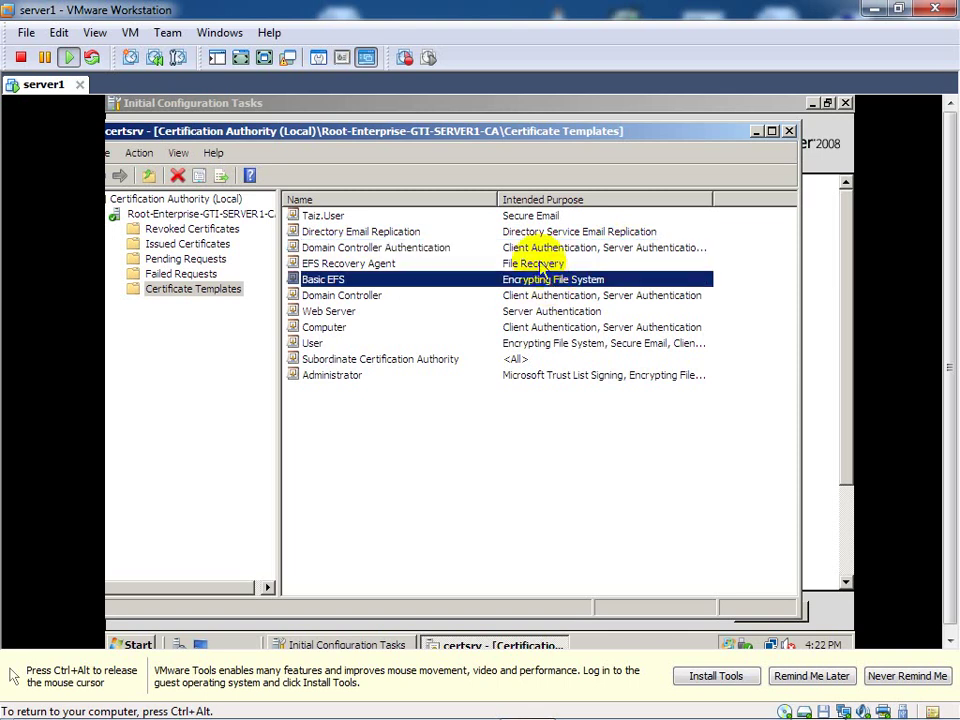
pyautogui.click(541, 264)
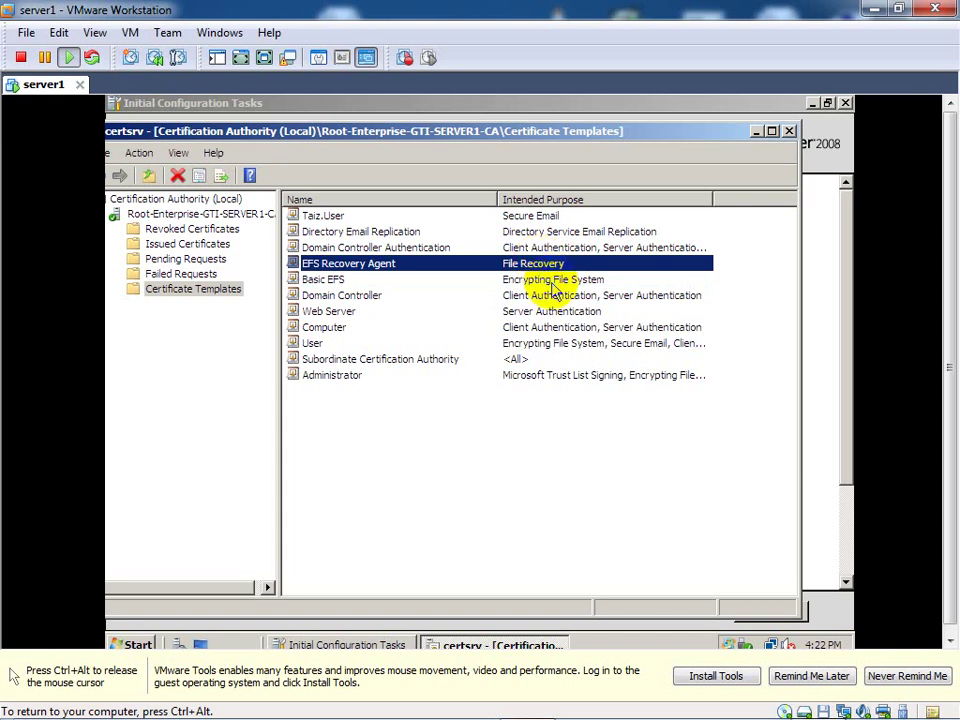
pyautogui.click(553, 282)
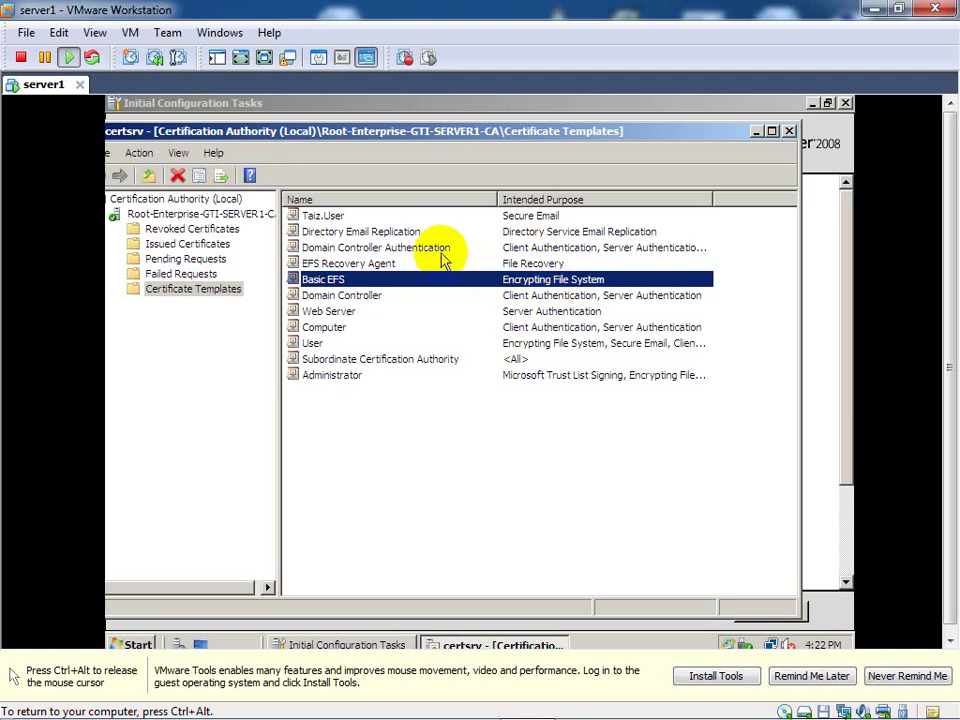
# Check the certificate purposes in the Domain Controller template's properties, and close them
pyautogui.click(525, 295)
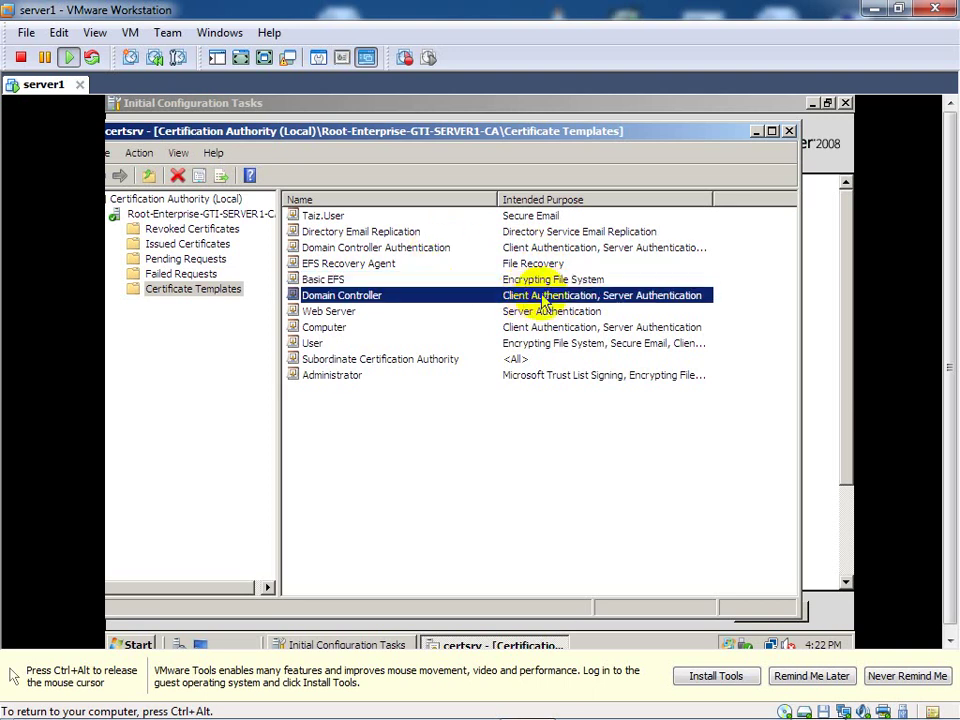
pyautogui.rightClick(544, 302)
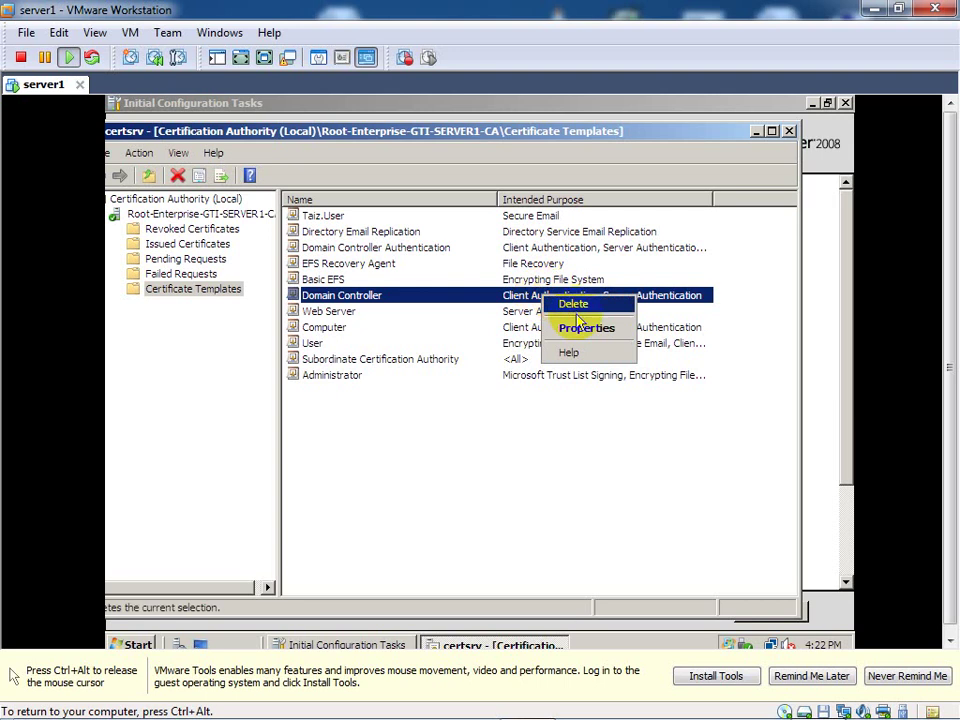
pyautogui.click(581, 331)
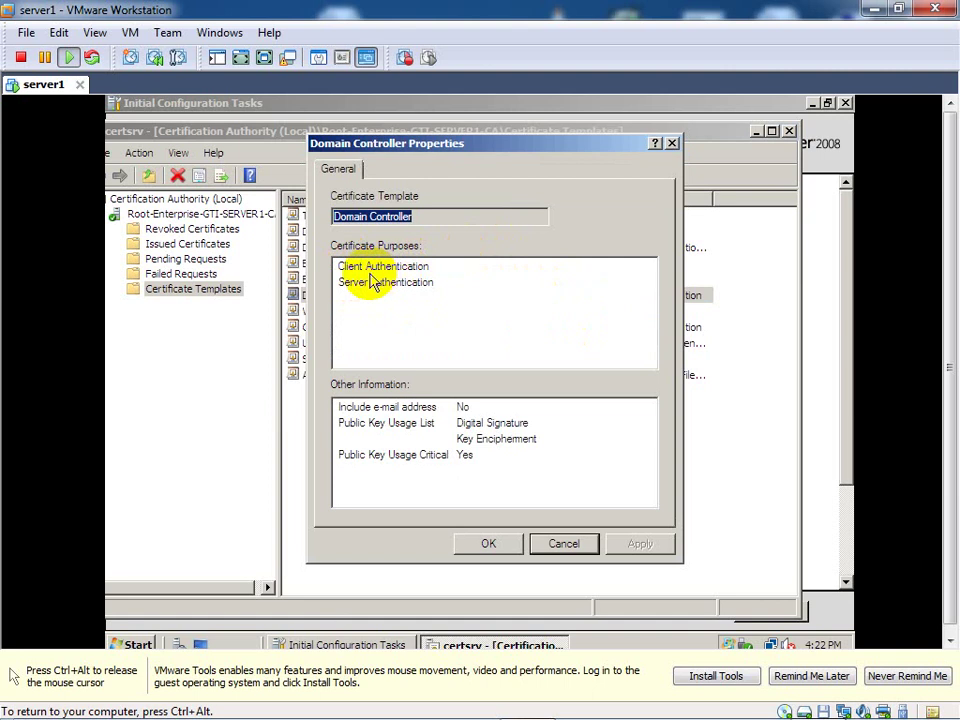
pyautogui.click(673, 145)
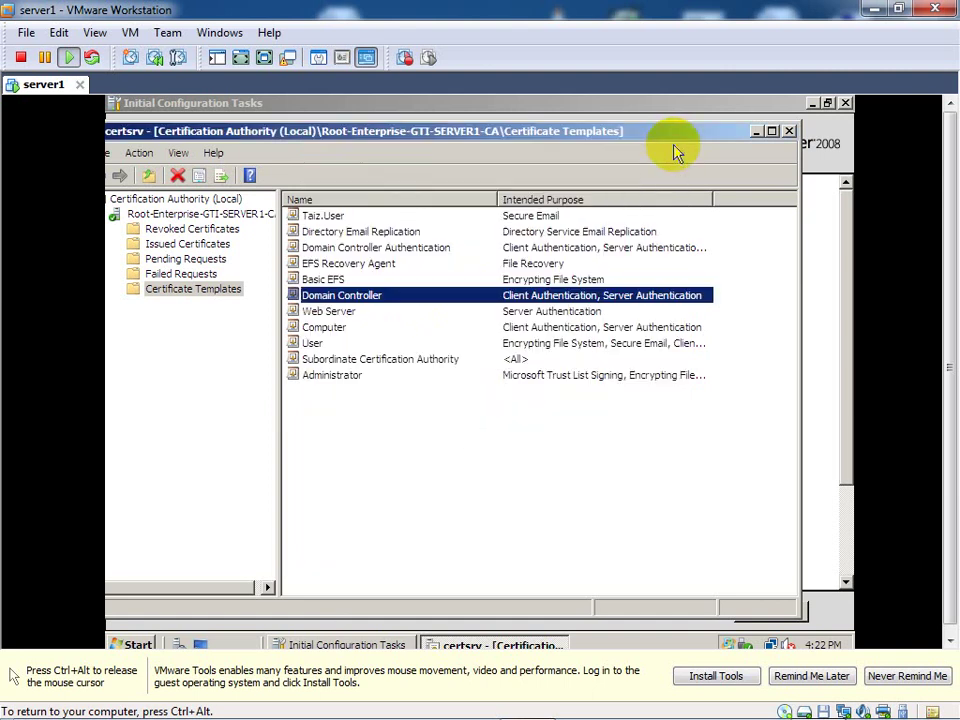
# Check the certificate purposes in the Domain Controller Authentication template's properties, and close them
pyautogui.click(373, 248)
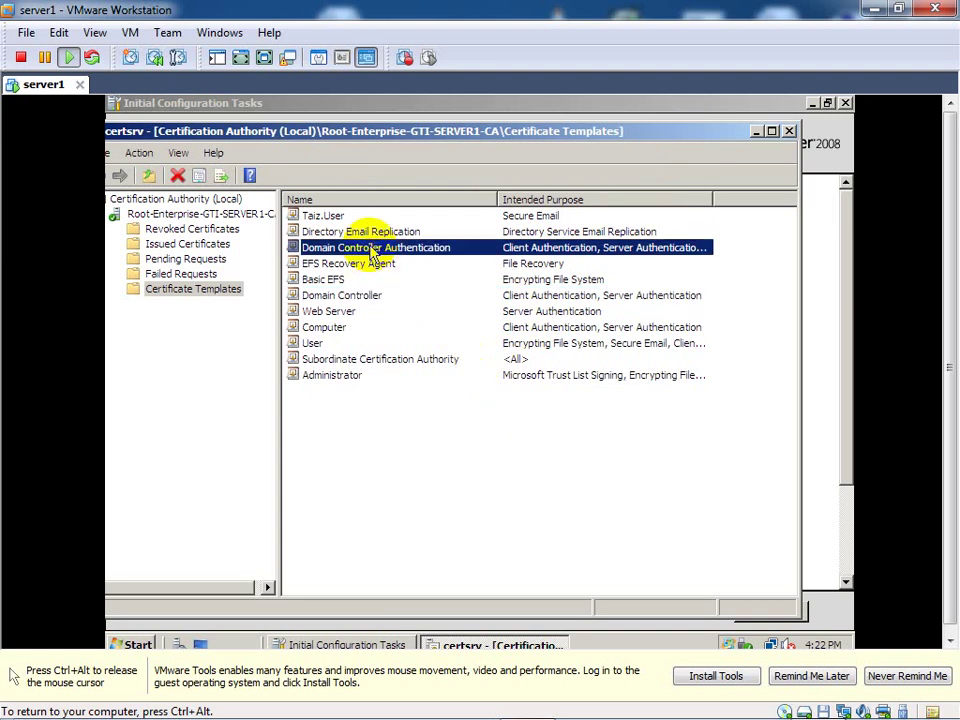
pyautogui.rightClick(373, 250)
pyautogui.click(402, 282)
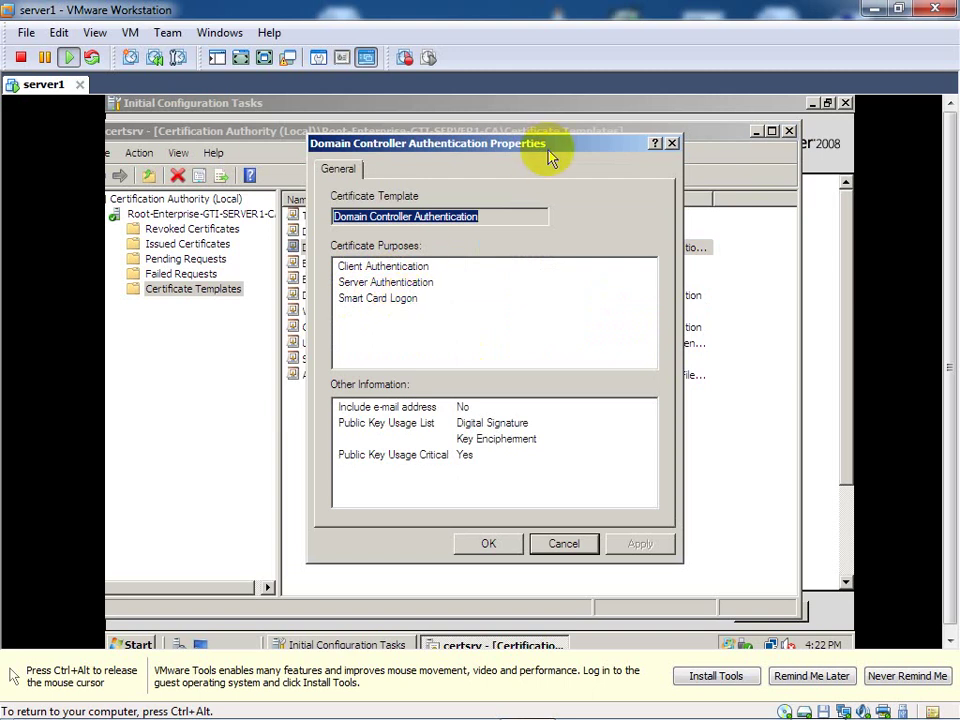
pyautogui.click(671, 143)
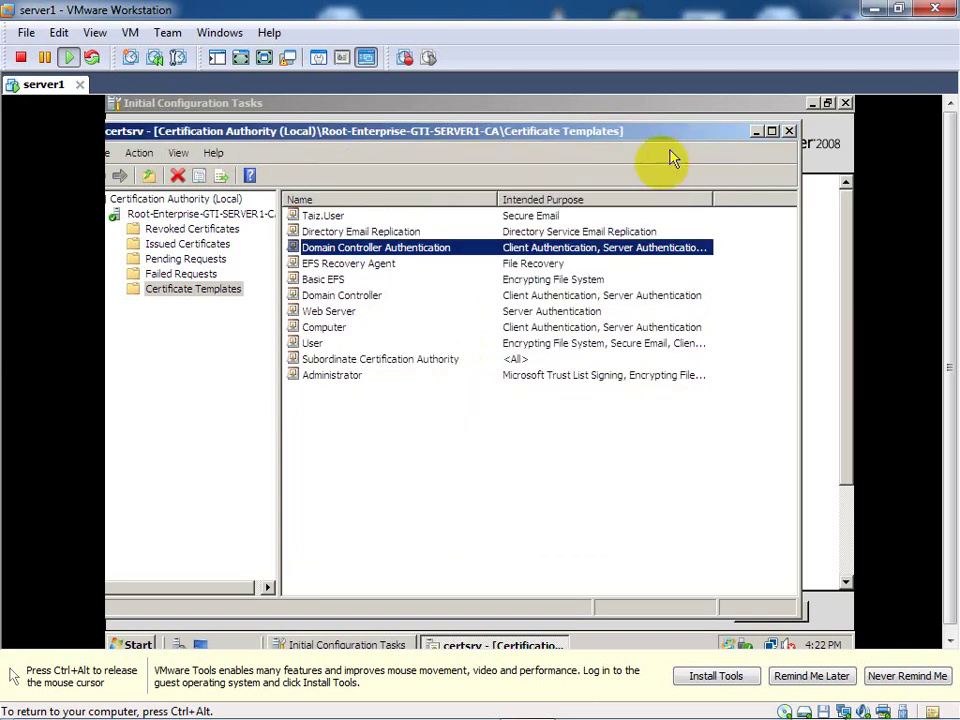
# Check the certificate purposes and key usage in the Web Server template's properties, and close them
pyautogui.click(356, 315)
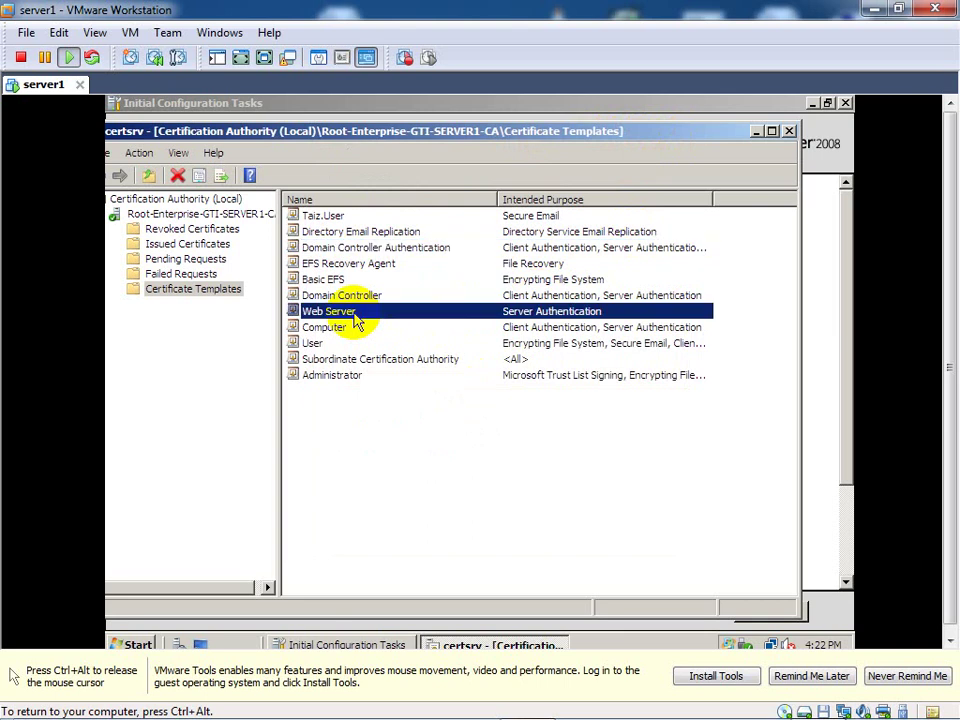
pyautogui.rightClick(356, 318)
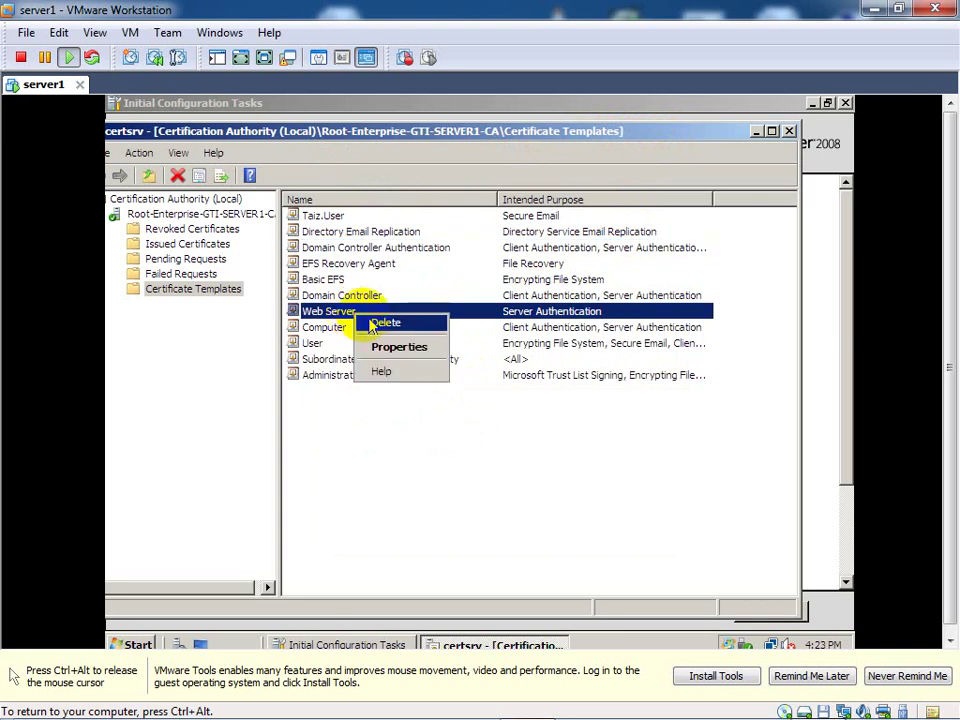
pyautogui.click(386, 345)
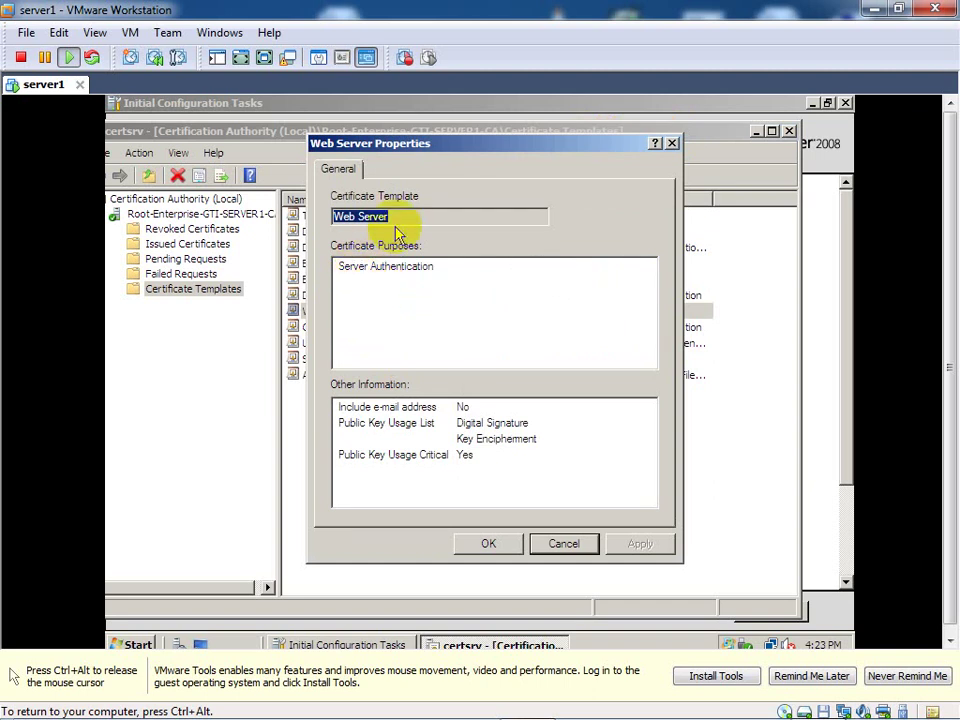
pyautogui.click(674, 145)
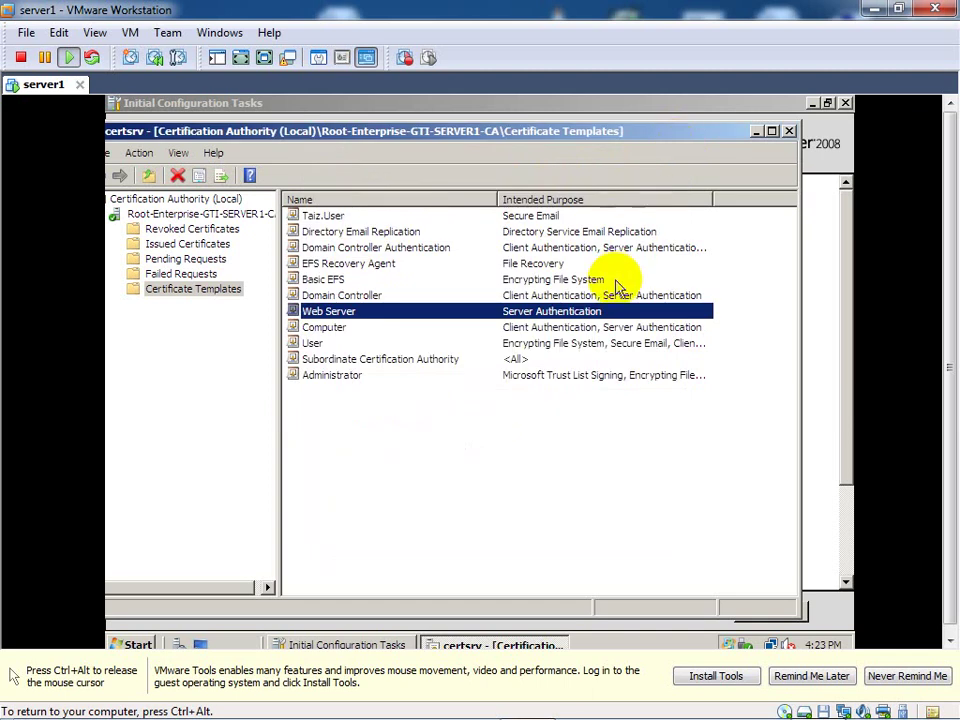
# Check the certificate purposes and key usage in the Computer template's properties, and close them
pyautogui.click(348, 328)
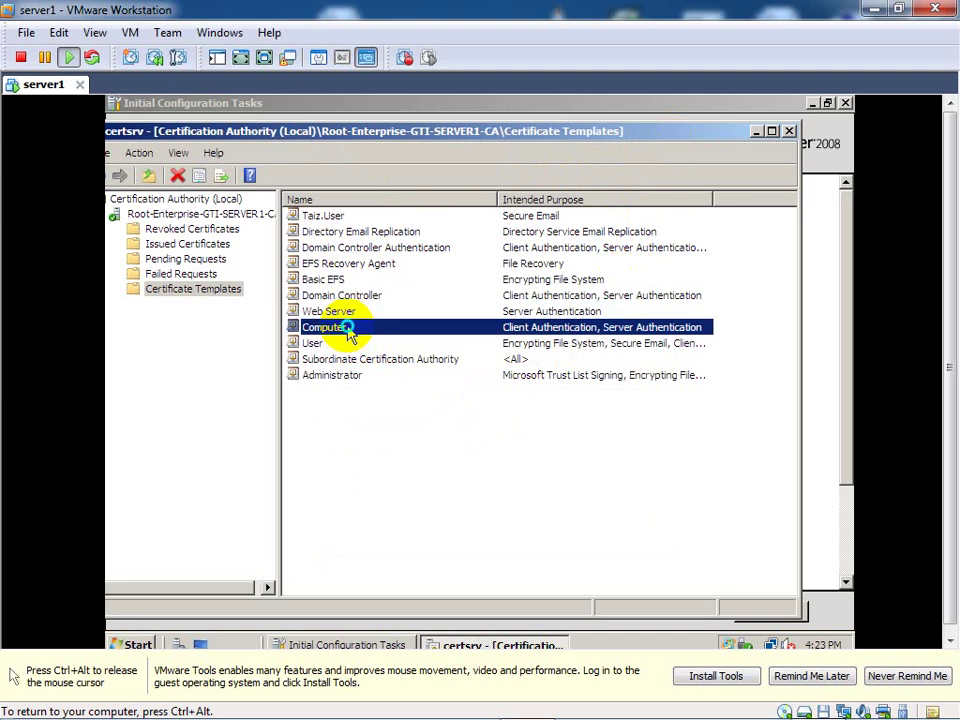
pyautogui.rightClick(348, 329)
pyautogui.click(362, 363)
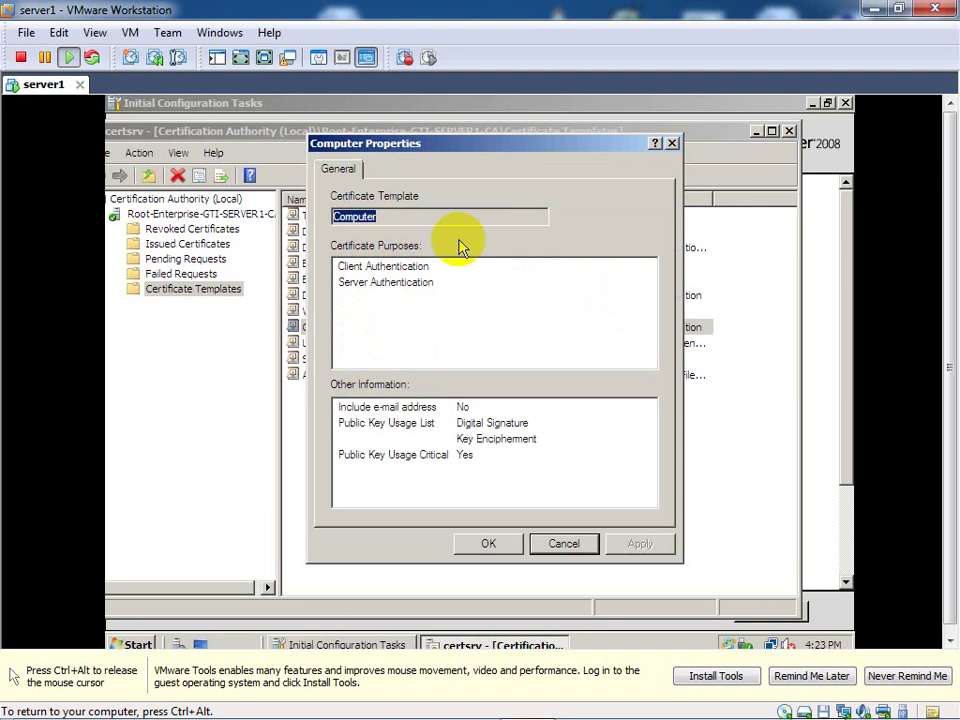
pyautogui.click(673, 145)
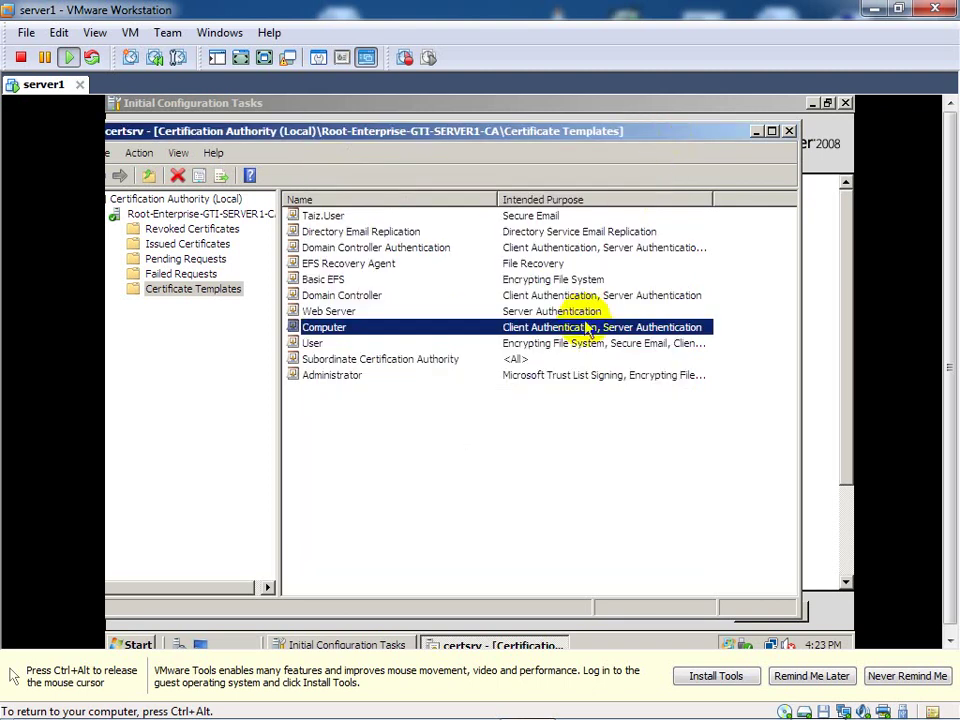
# Check the certificate purposes in the User template's properties, and close them
pyautogui.click(353, 347)
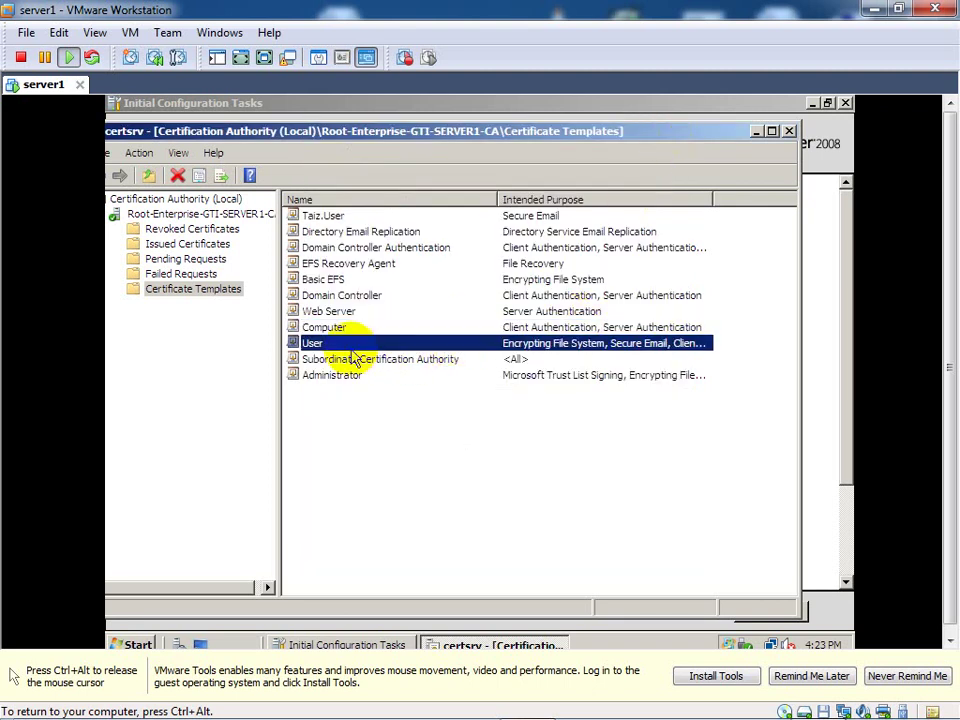
pyautogui.rightClick(351, 349)
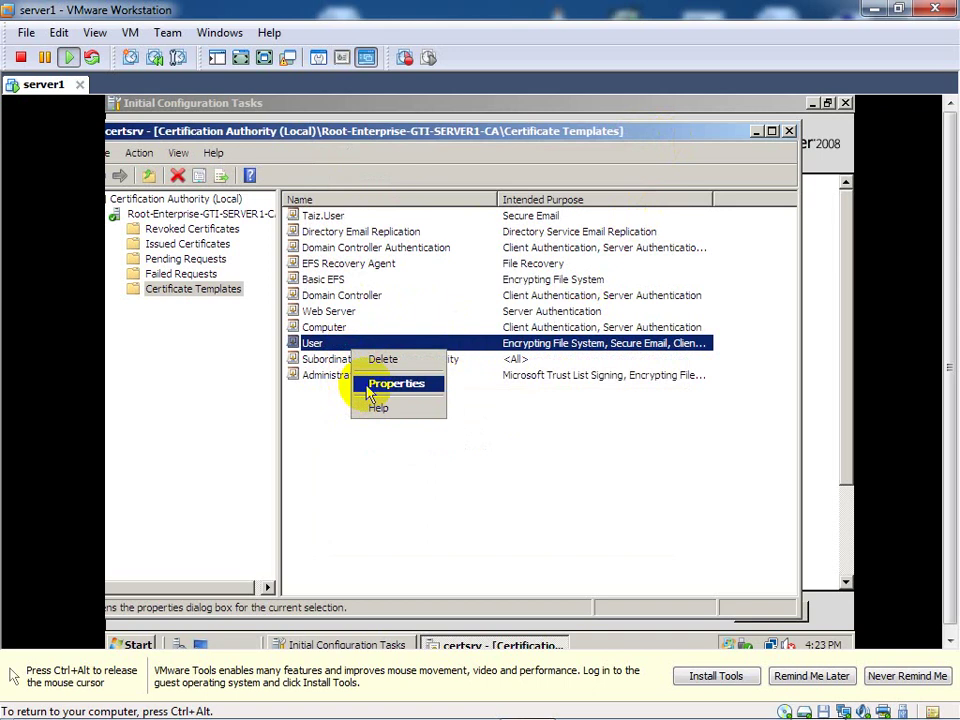
pyautogui.click(370, 390)
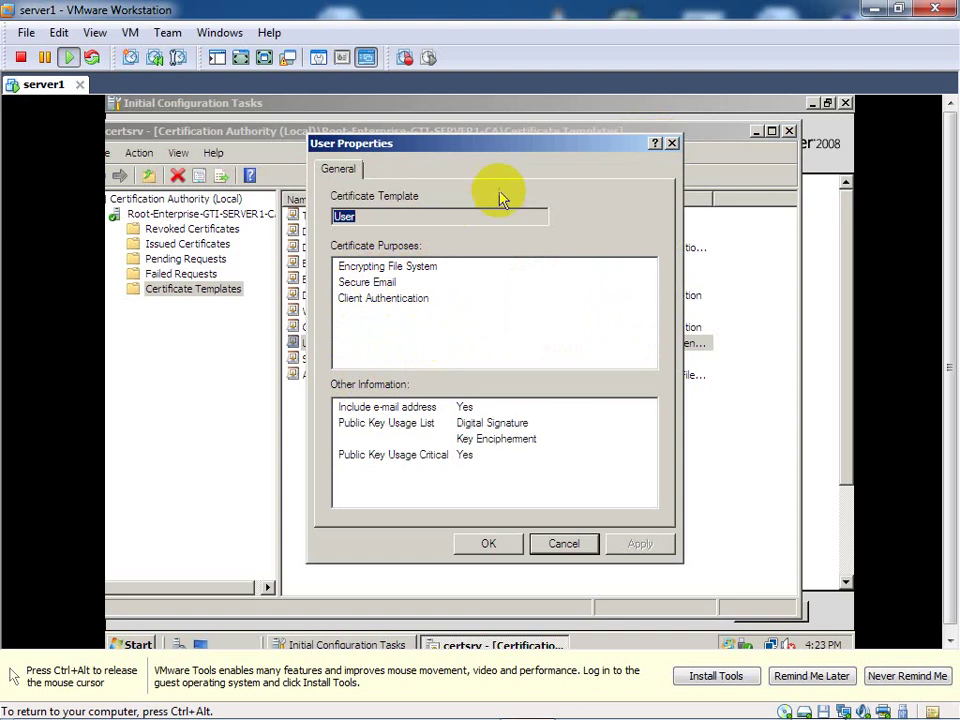
pyautogui.click(670, 146)
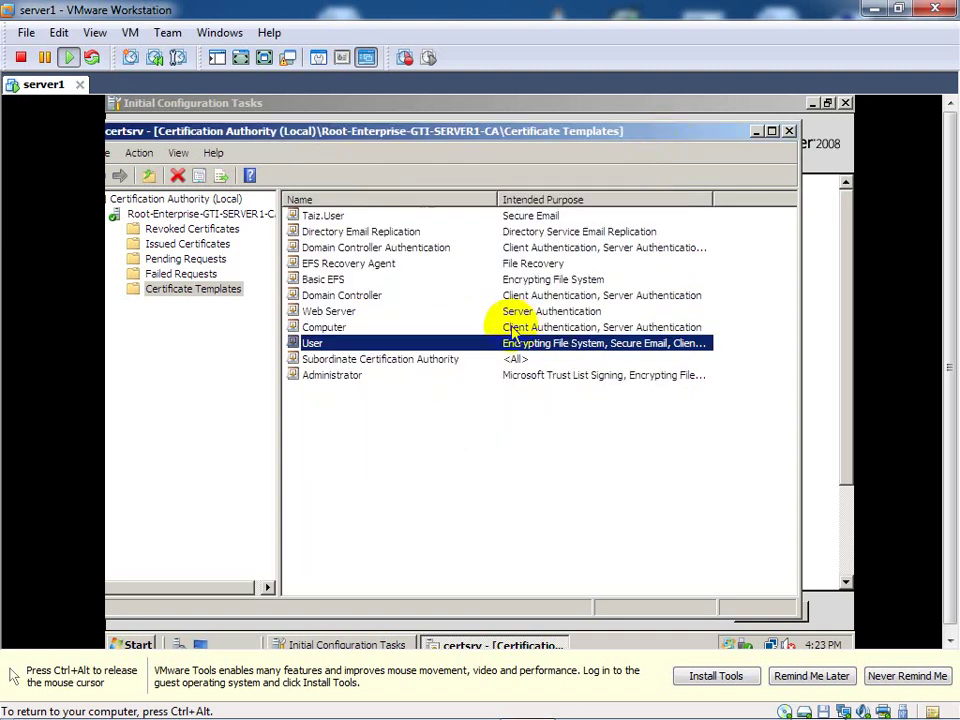
# Check the certificate purposes in the Administrator template's properties, and close them
pyautogui.click(350, 381)
pyautogui.rightClick(352, 381)
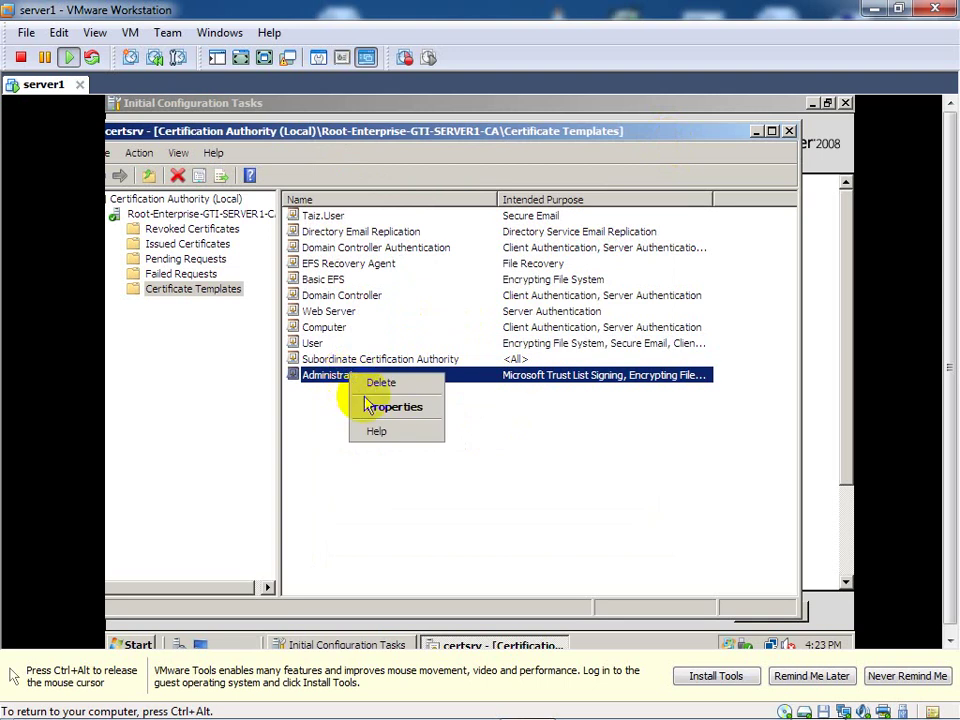
pyautogui.click(372, 406)
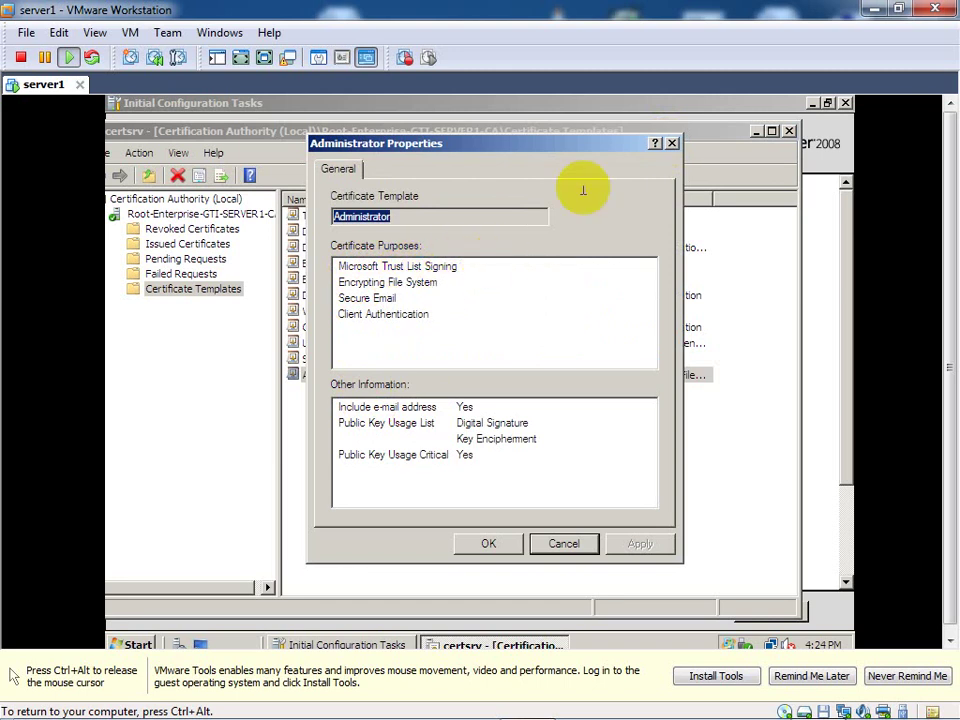
pyautogui.click(673, 143)
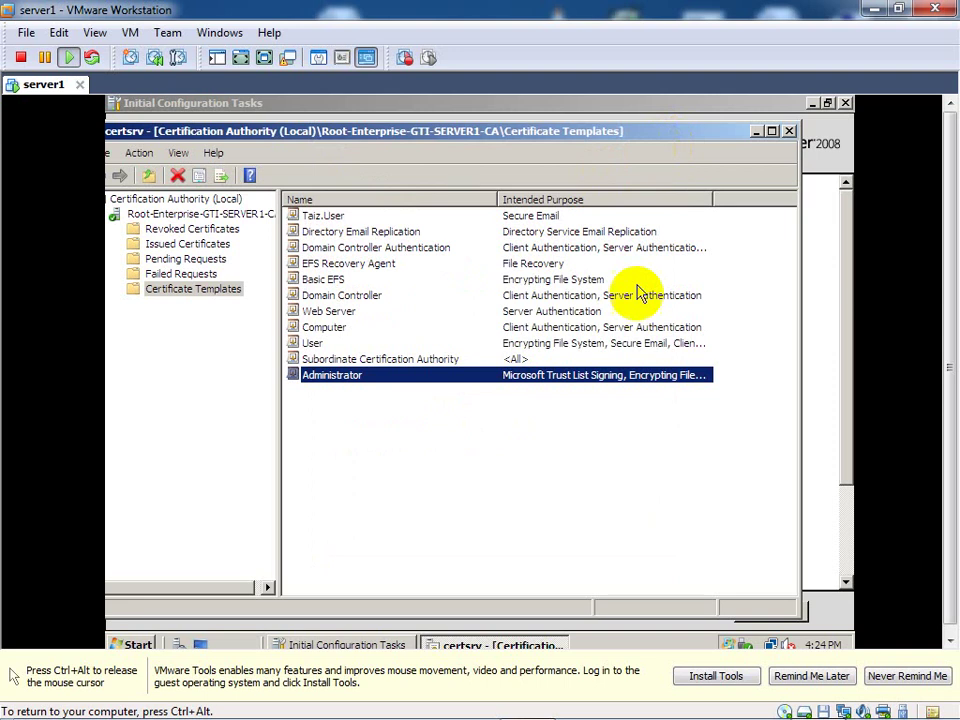
# Check the certificate purposes in the Subordinate Certification Authority template's properties, and close them
pyautogui.click(441, 364)
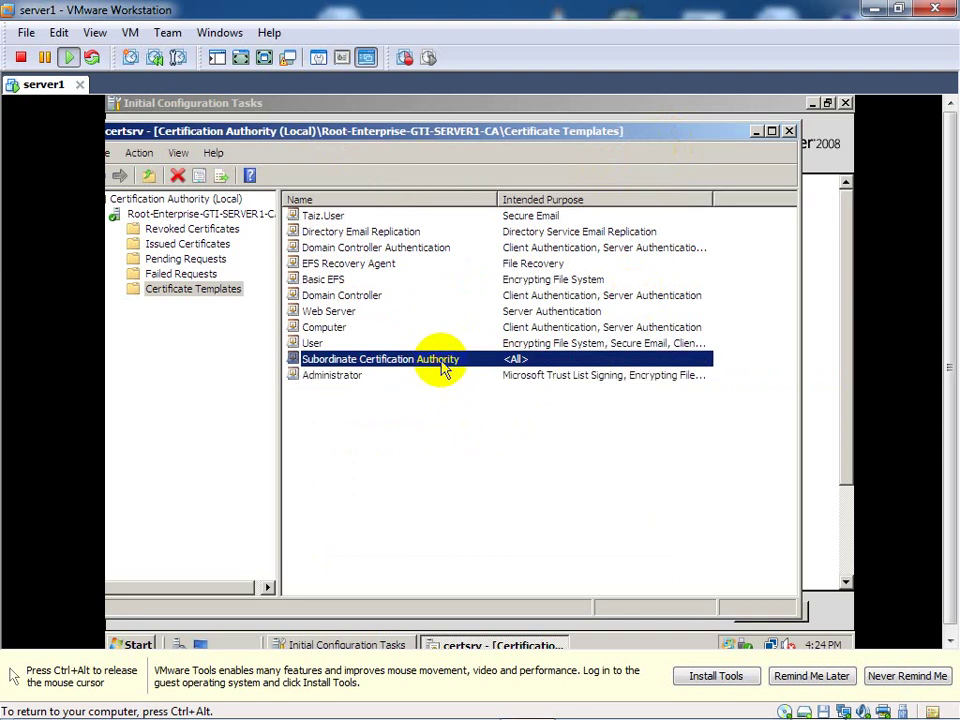
pyautogui.rightClick(442, 365)
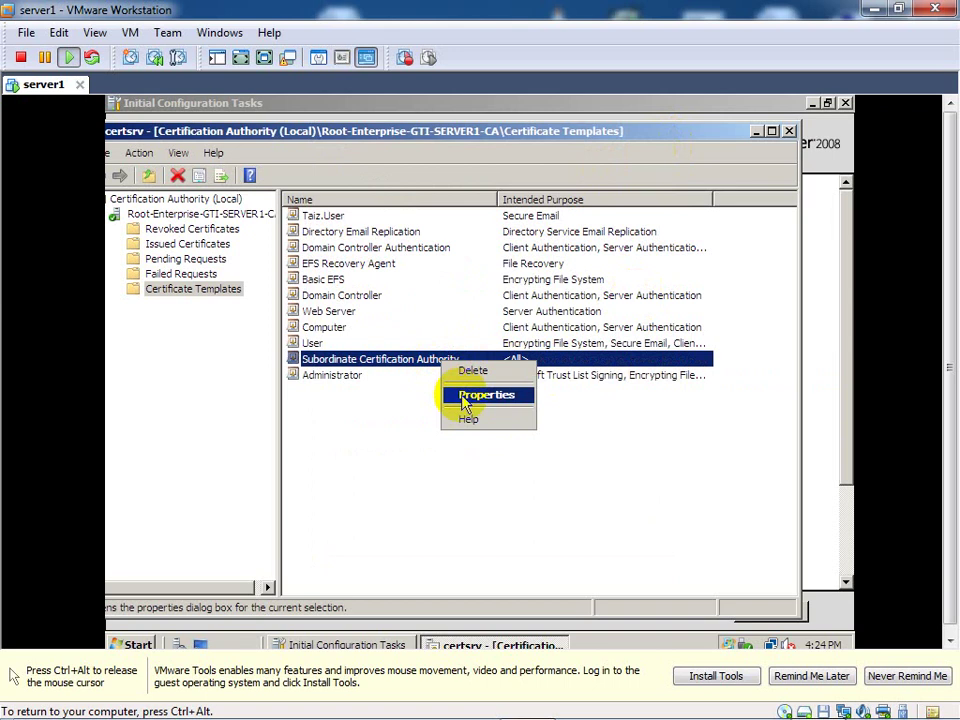
pyautogui.click(464, 400)
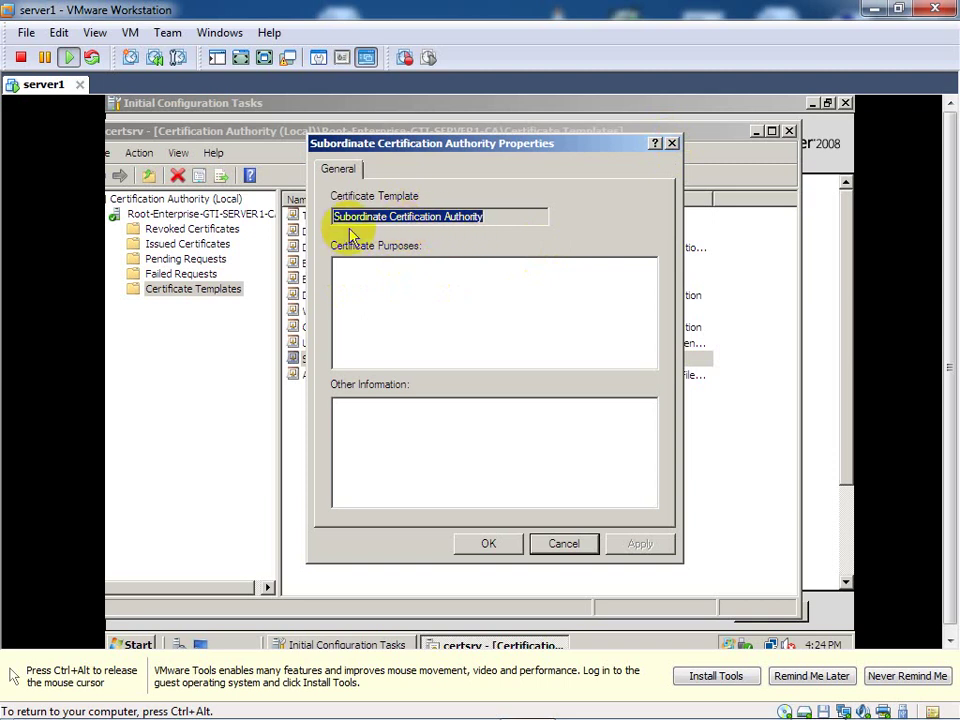
pyautogui.click(672, 144)
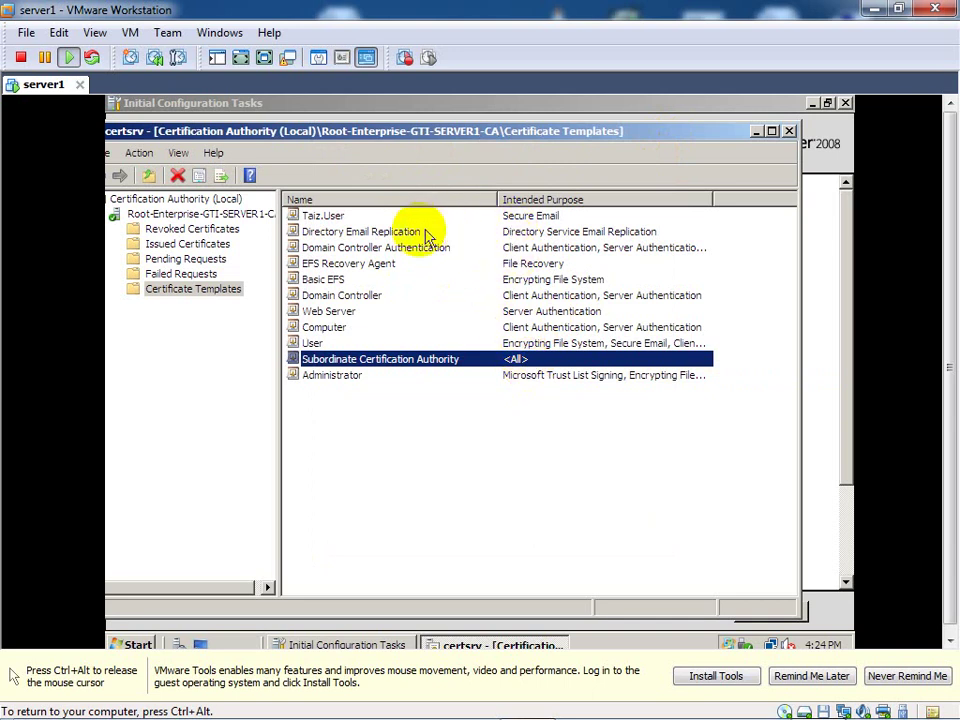
# Review the User template's properties once more for options that can be customised, and close them
pyautogui.click(316, 216)
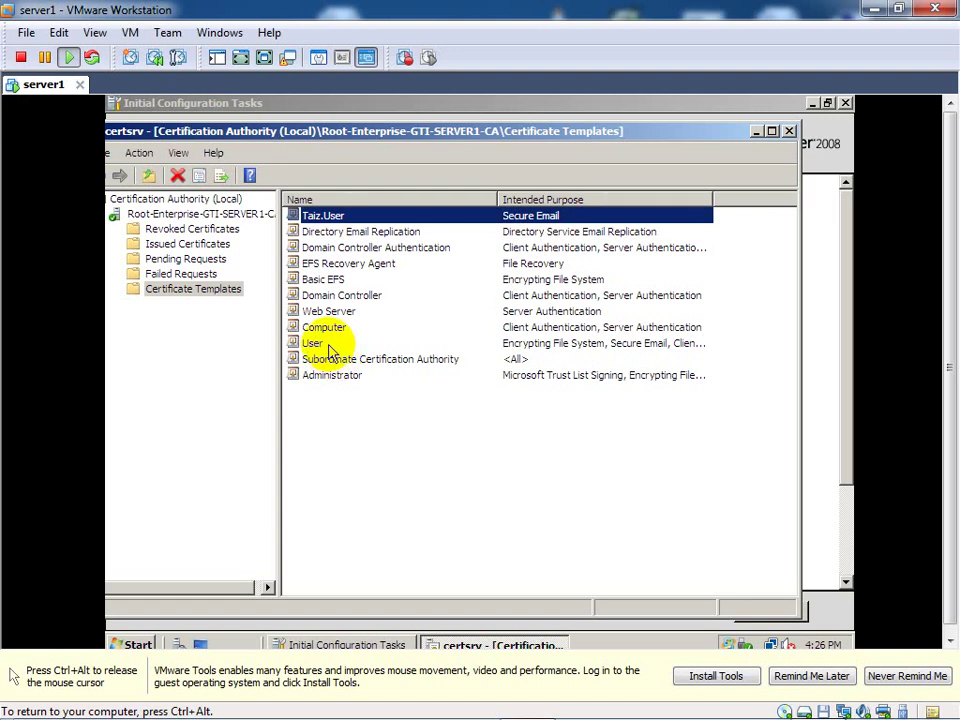
pyautogui.click(318, 345)
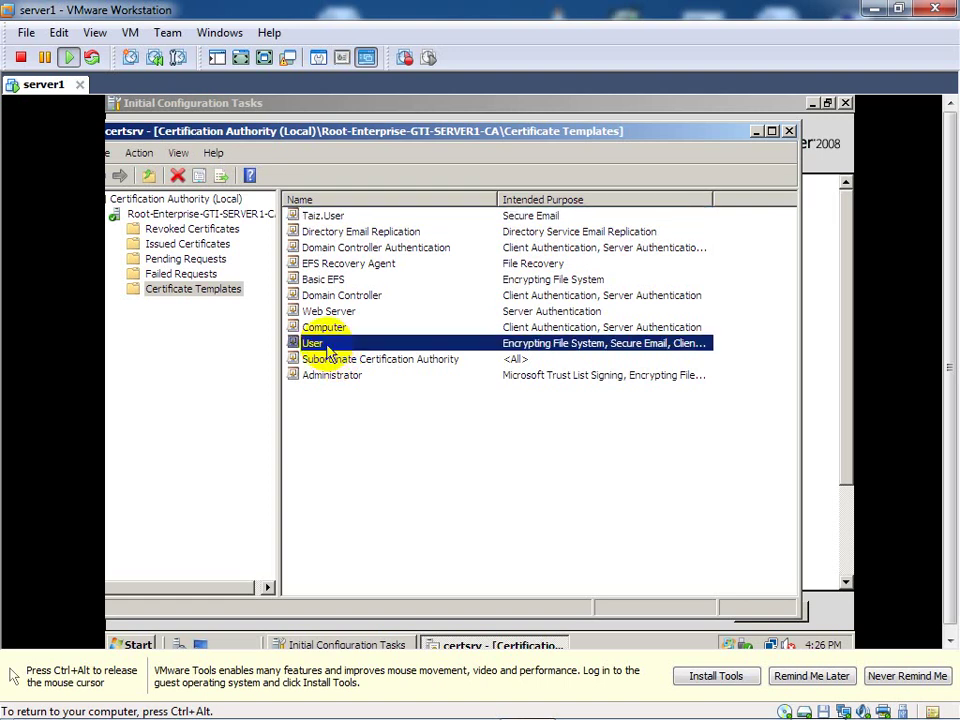
pyautogui.rightClick(328, 352)
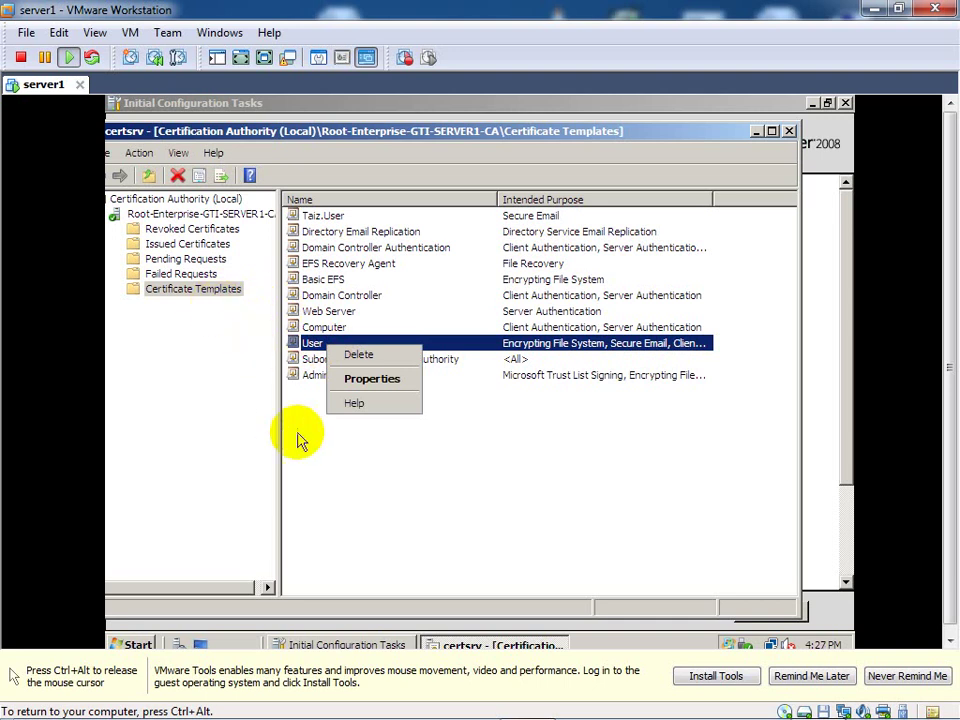
pyautogui.click(368, 380)
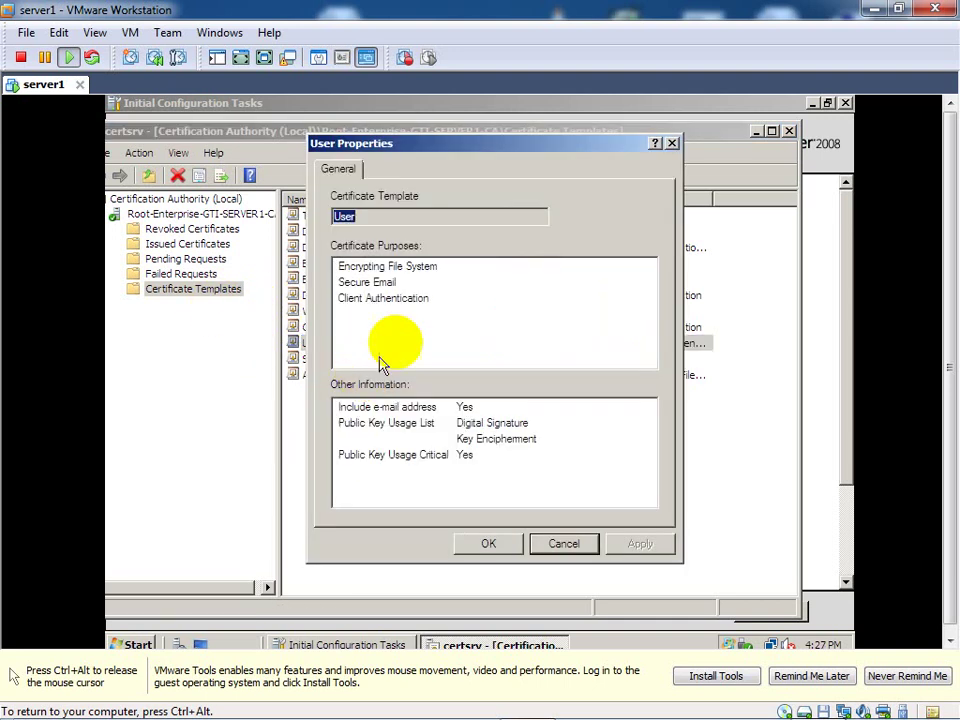
pyautogui.click(672, 146)
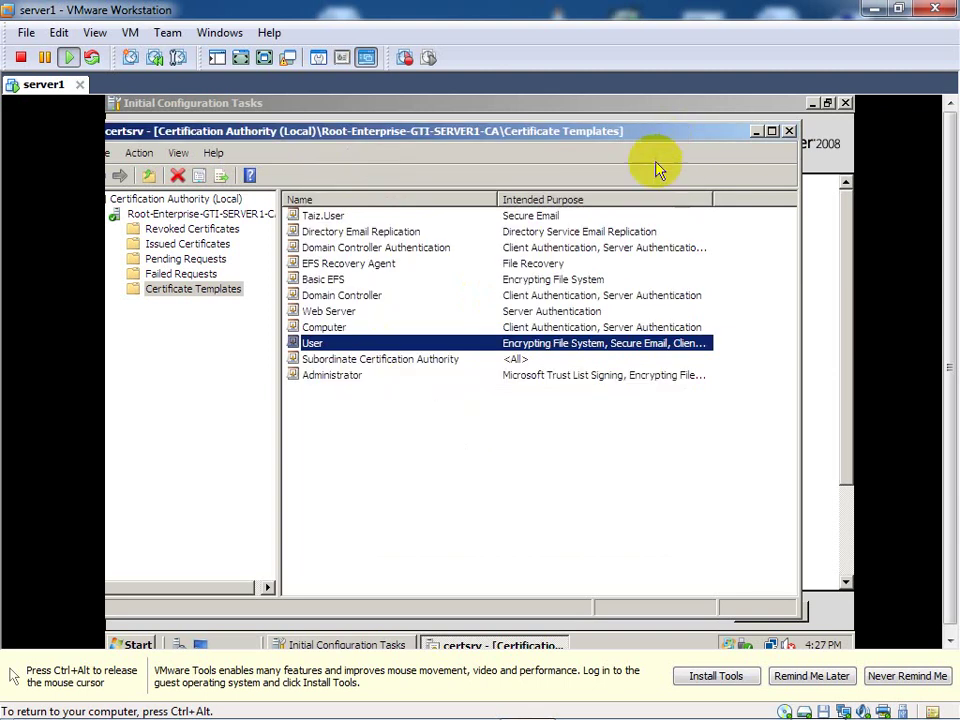
pyautogui.click(142, 292)
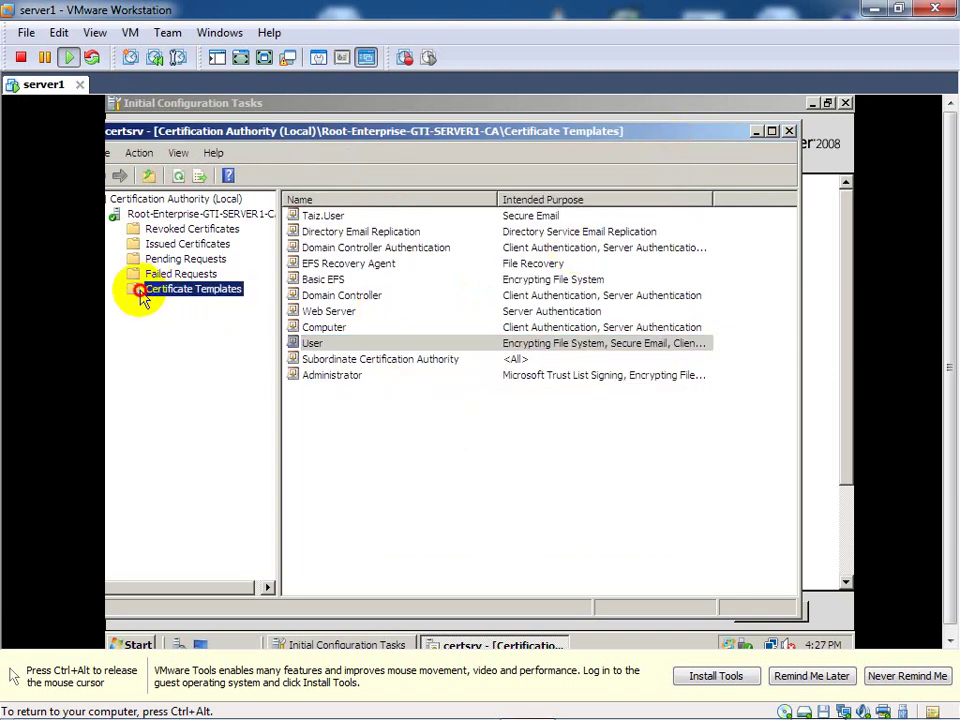
pyautogui.click(311, 347)
pyautogui.rightClick(313, 348)
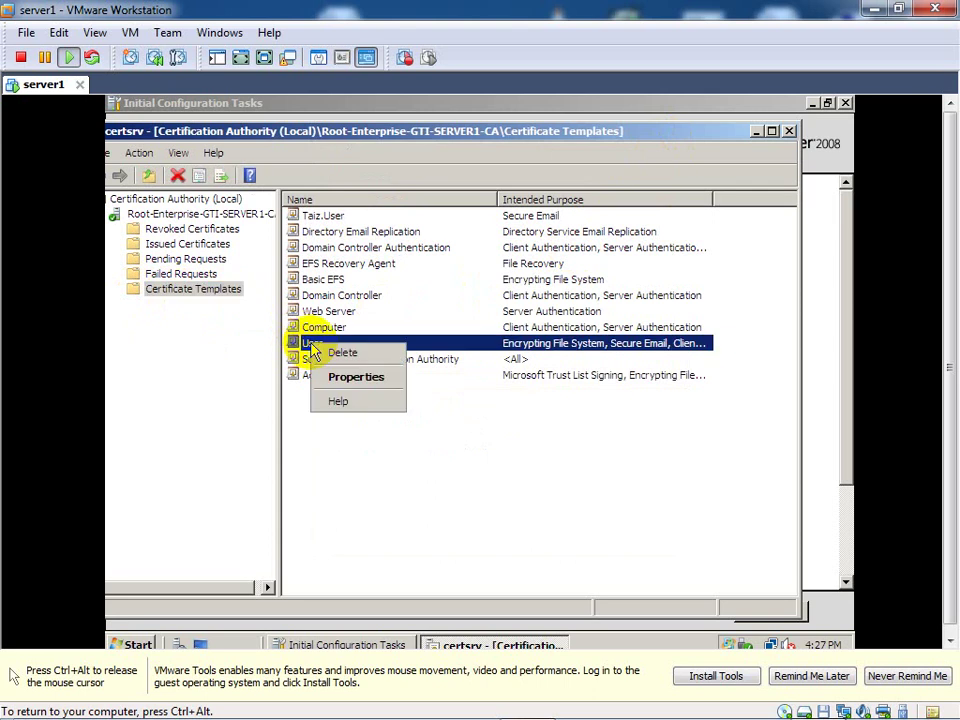
pyautogui.click(381, 466)
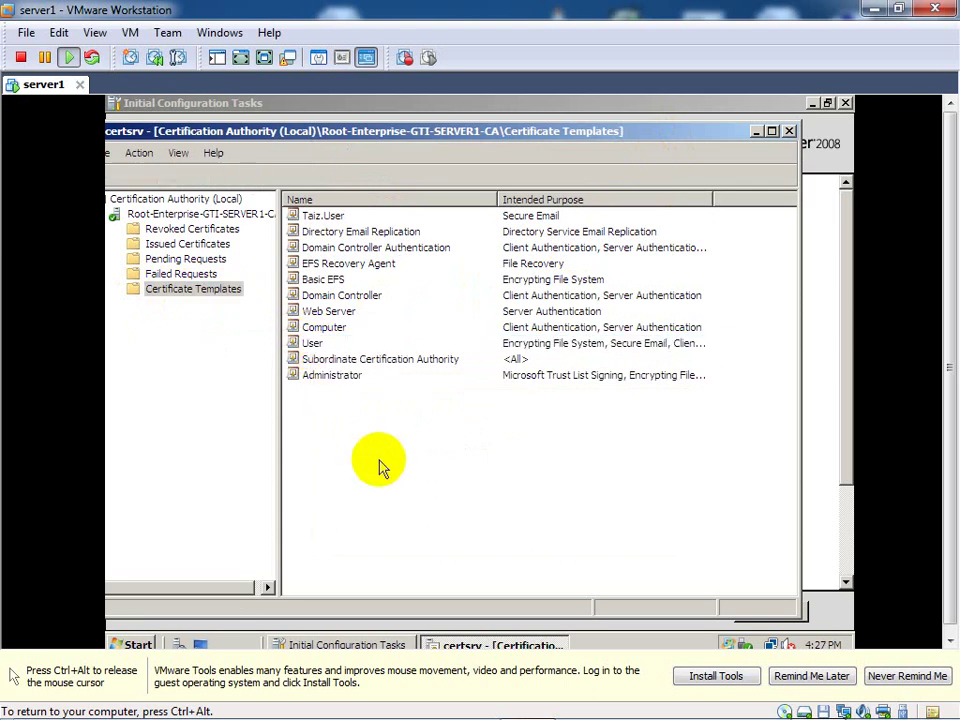
pyautogui.hotkey('ctrl', 'alt')
pyautogui.moveTo(320, 705)
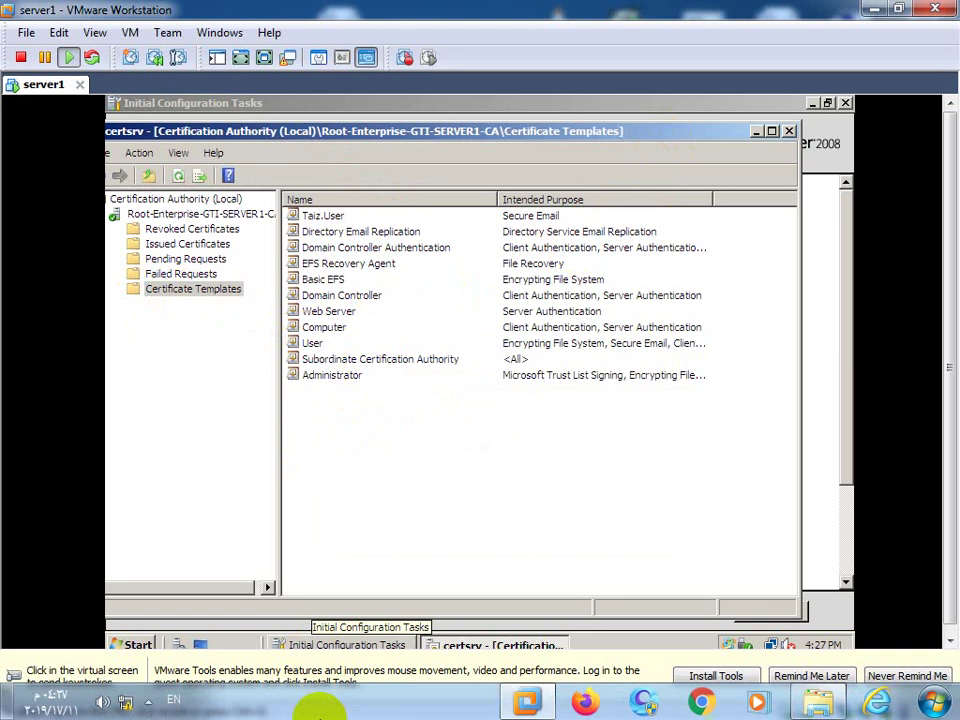
pyautogui.click(148, 701)
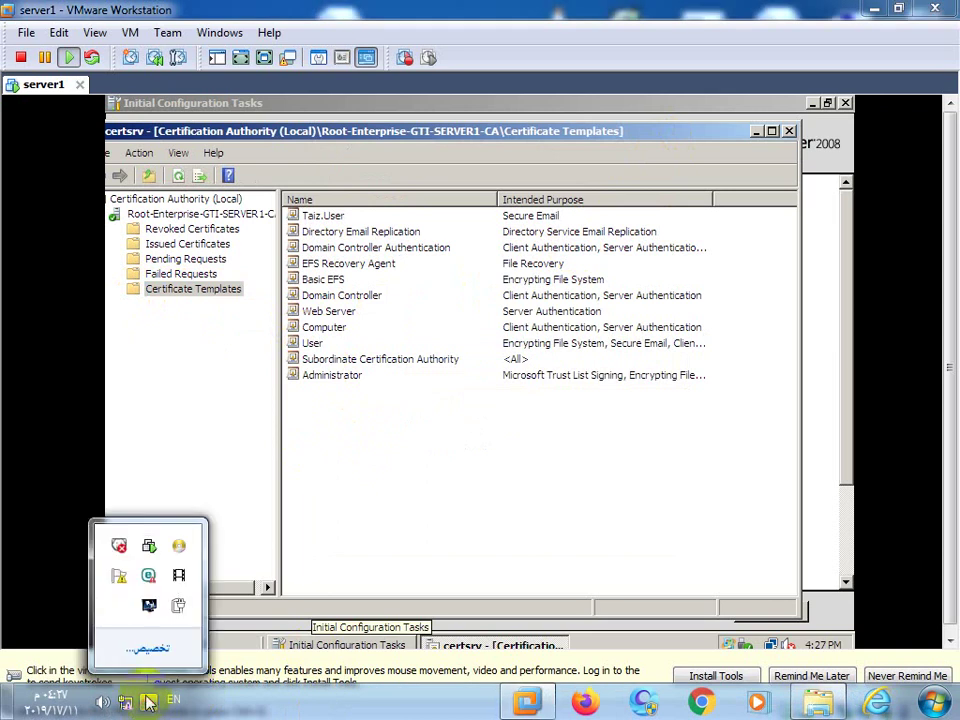
pyautogui.click(178, 578)
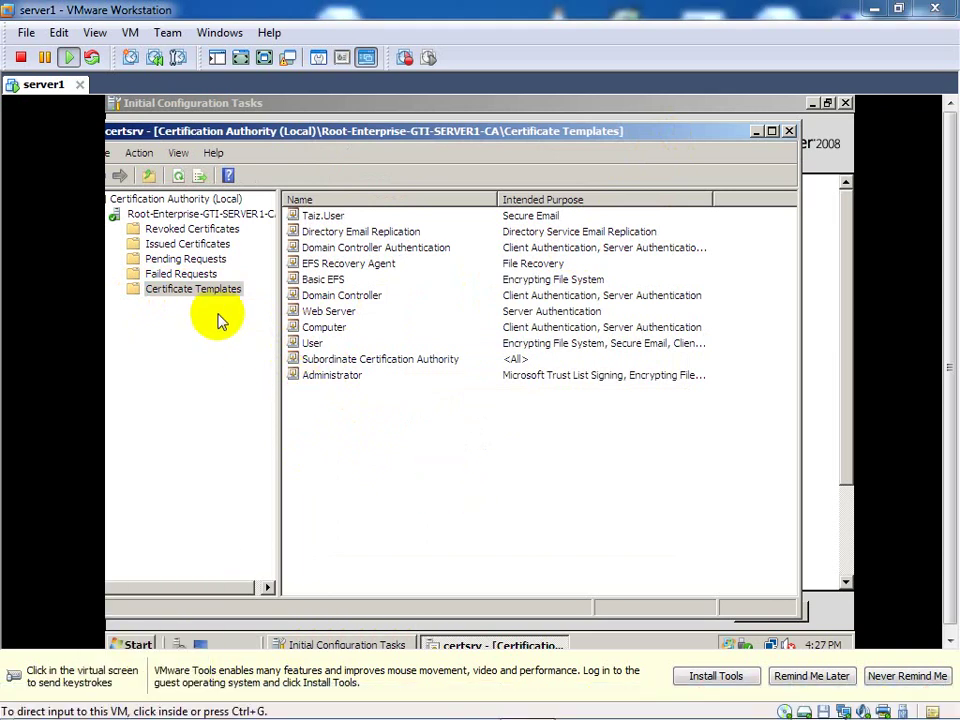
# Open the Certificate Templates Console to manage the CA's certificate templates
pyautogui.click(201, 294)
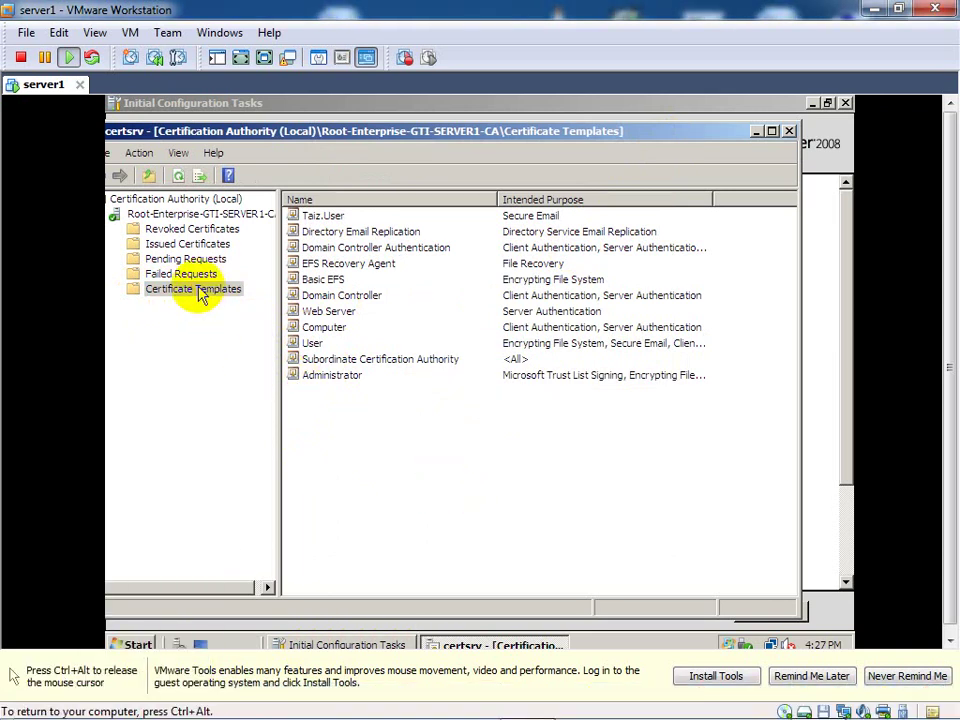
pyautogui.click(201, 294)
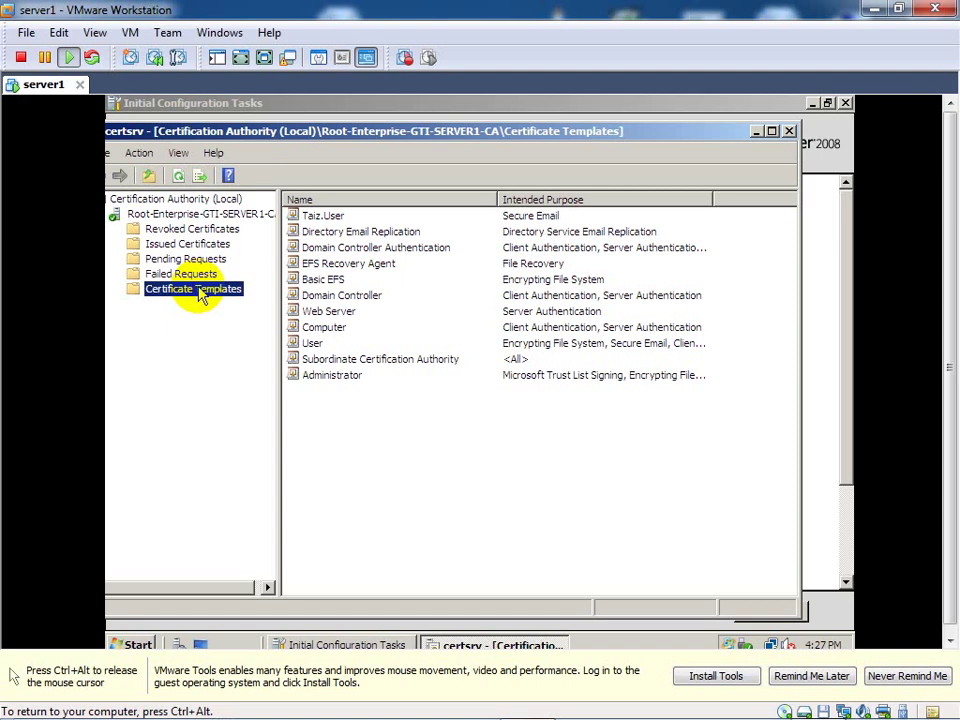
pyautogui.rightClick(201, 296)
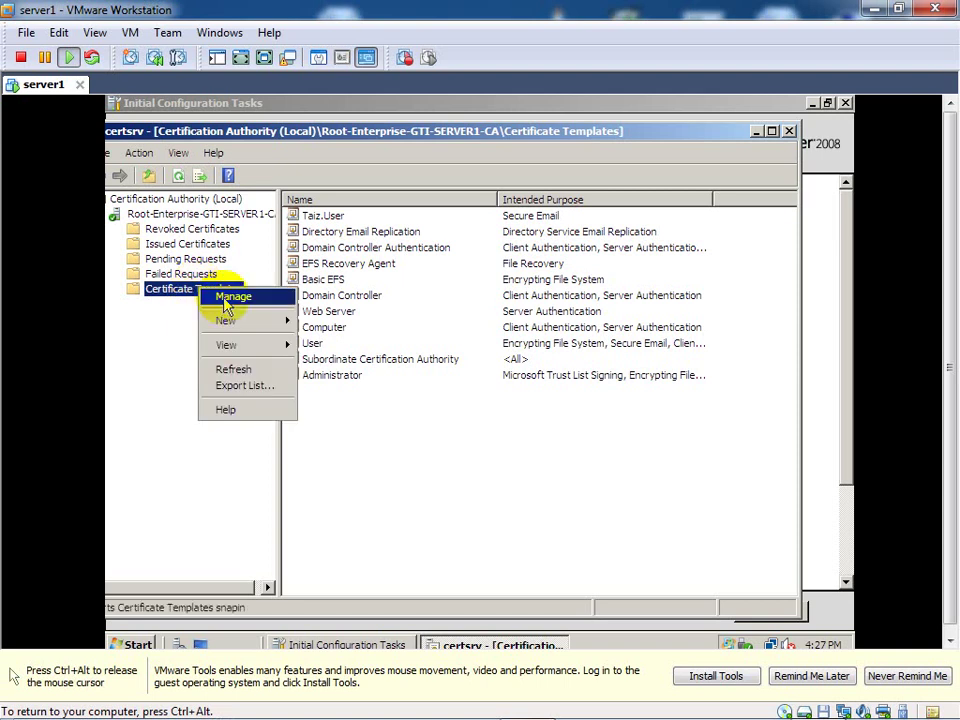
pyautogui.click(235, 302)
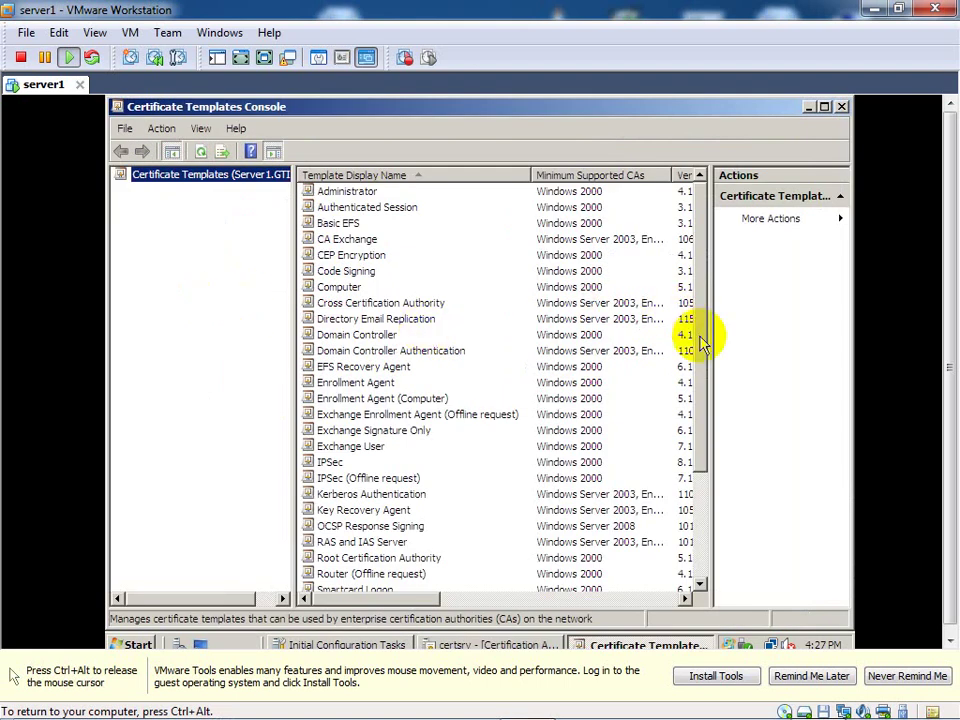
# Duplicate the User template with Windows Server 2008, Enterprise Edition as the minimum supported CA, opening the new template's properties
pyautogui.moveTo(700, 343); pyautogui.dragTo(714, 525)
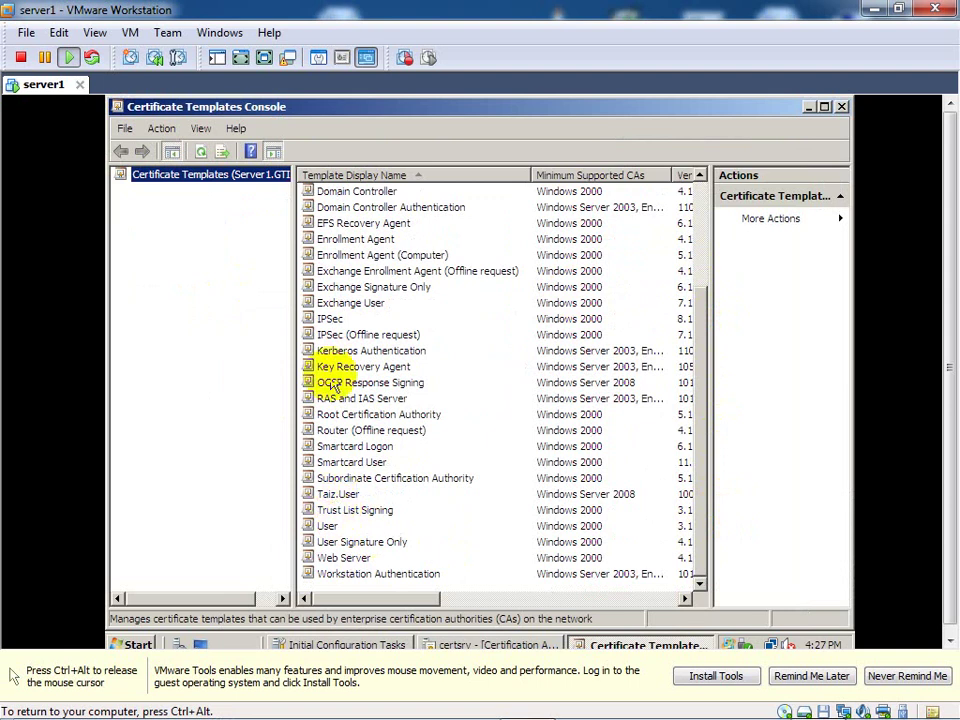
pyautogui.click(326, 528)
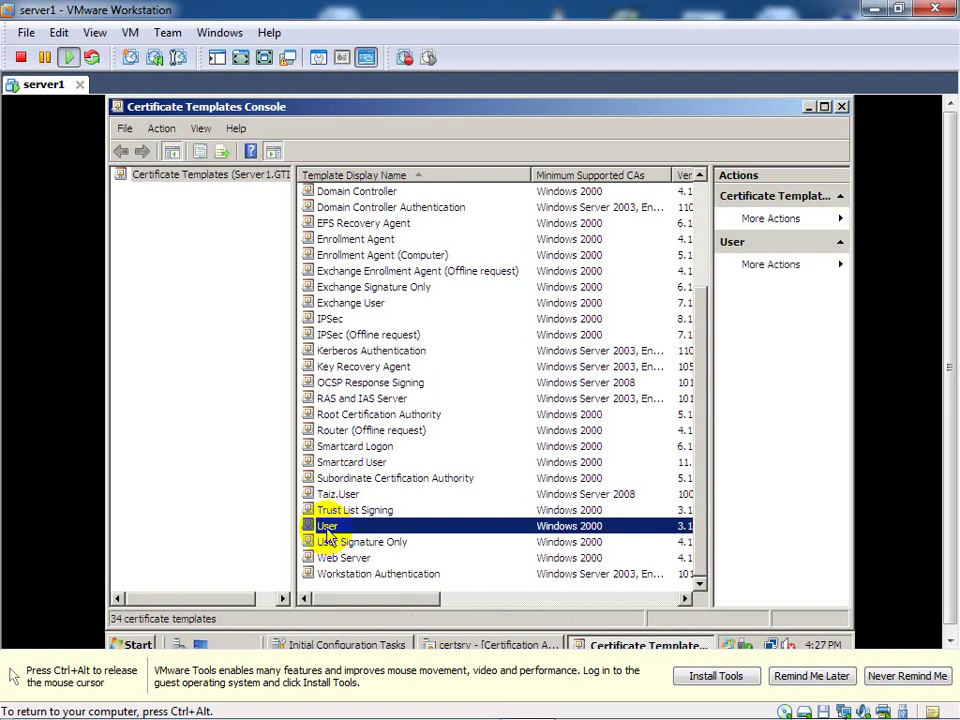
pyautogui.rightClick(326, 533)
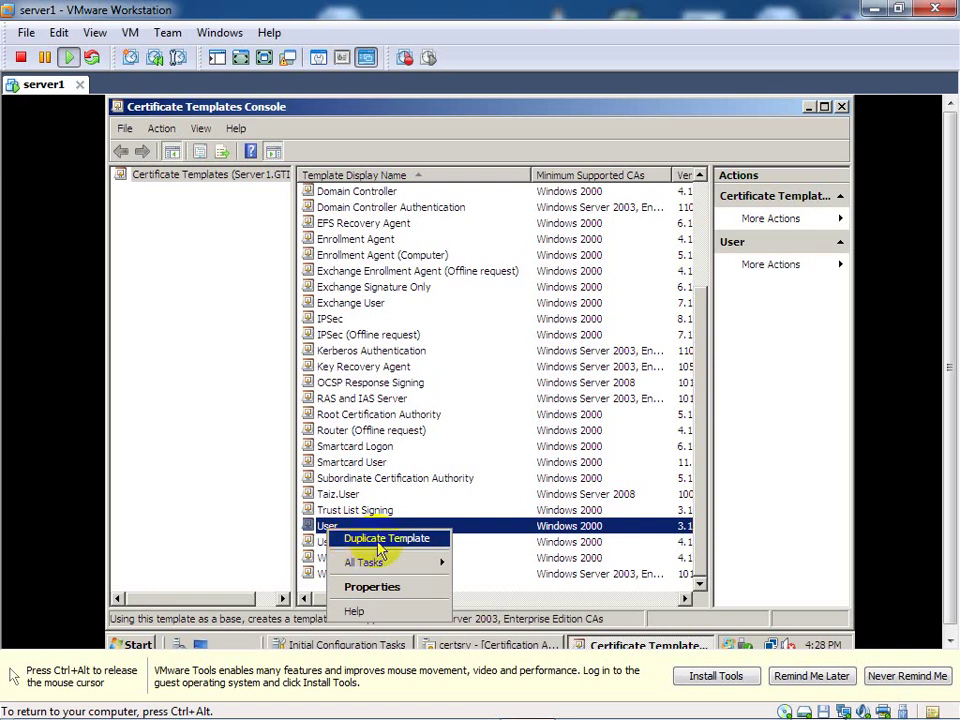
pyautogui.click(379, 544)
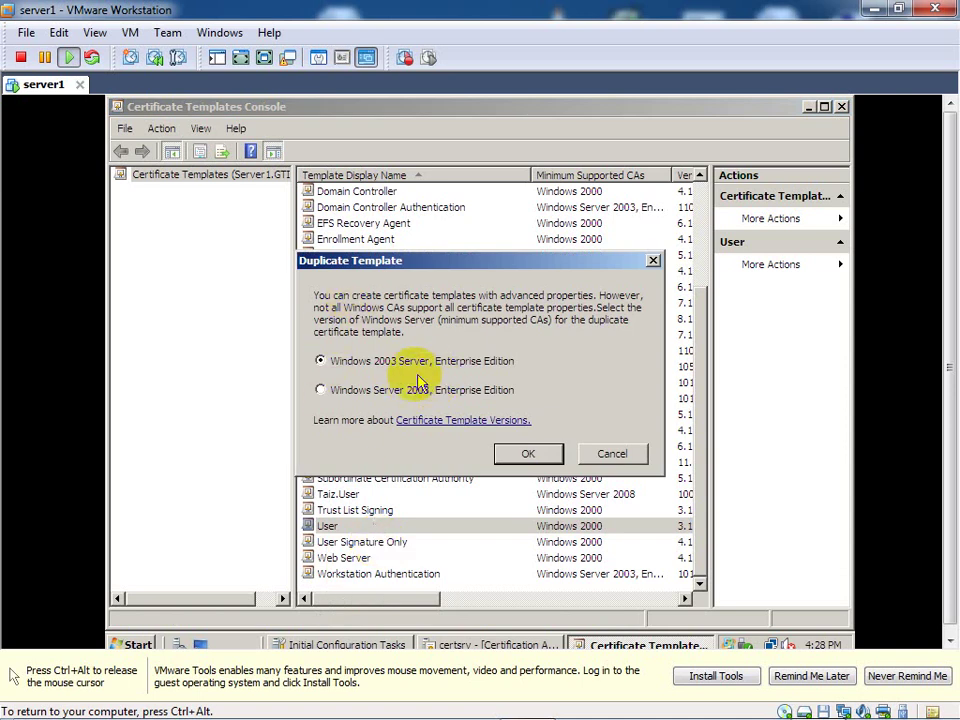
pyautogui.click(322, 391)
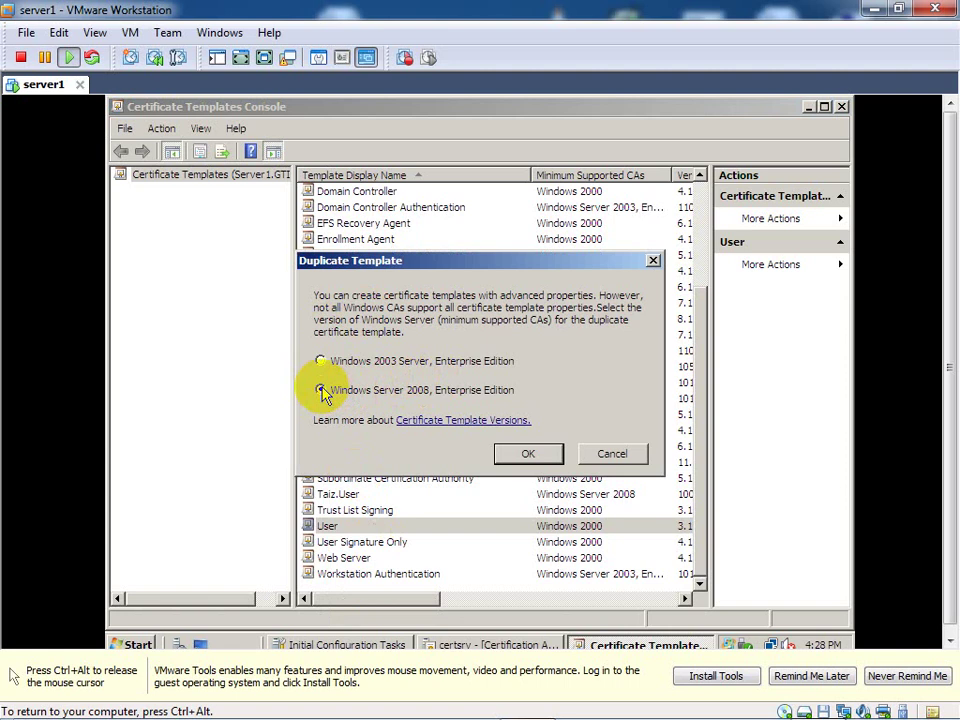
pyautogui.click(528, 455)
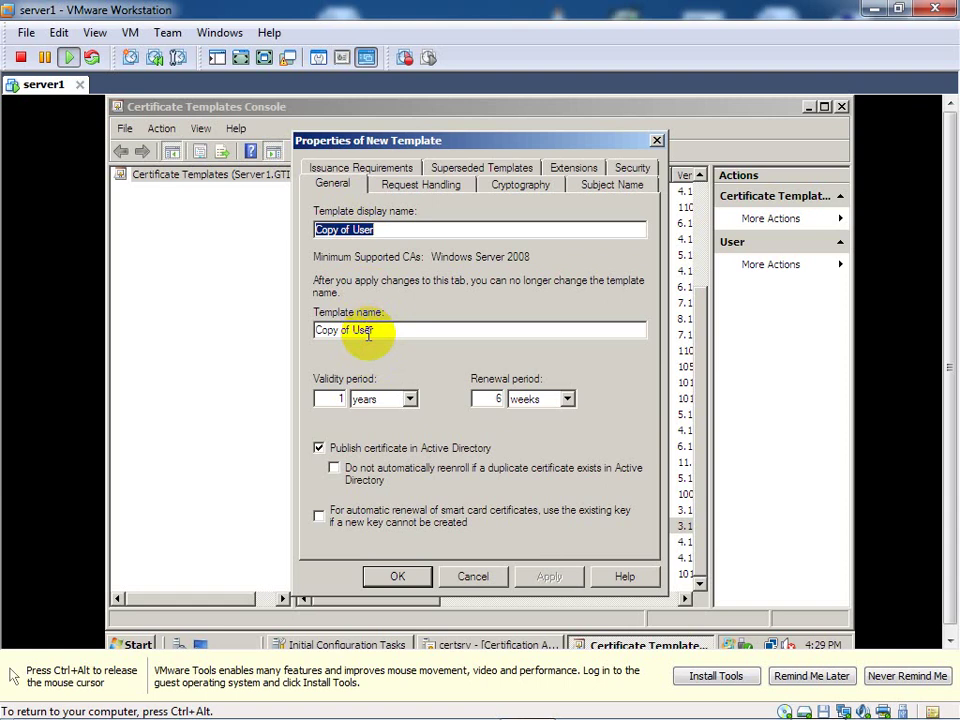
# Name the new certificate template IBB.temp
pyautogui.press('BackSpace')
pyautogui.write('IBB')
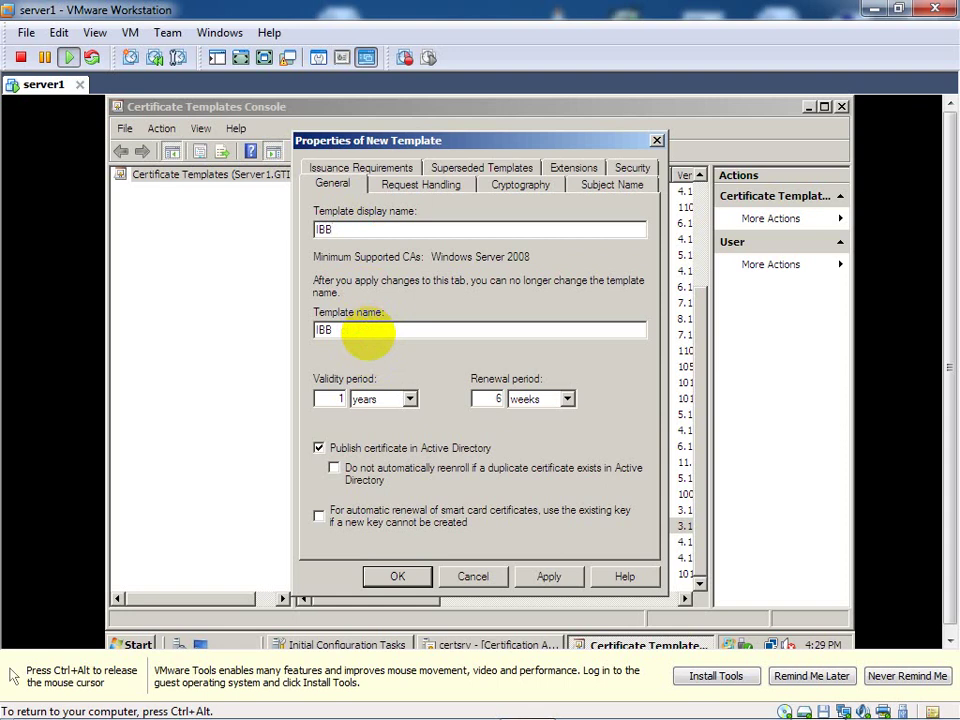
pyautogui.write('.temp')
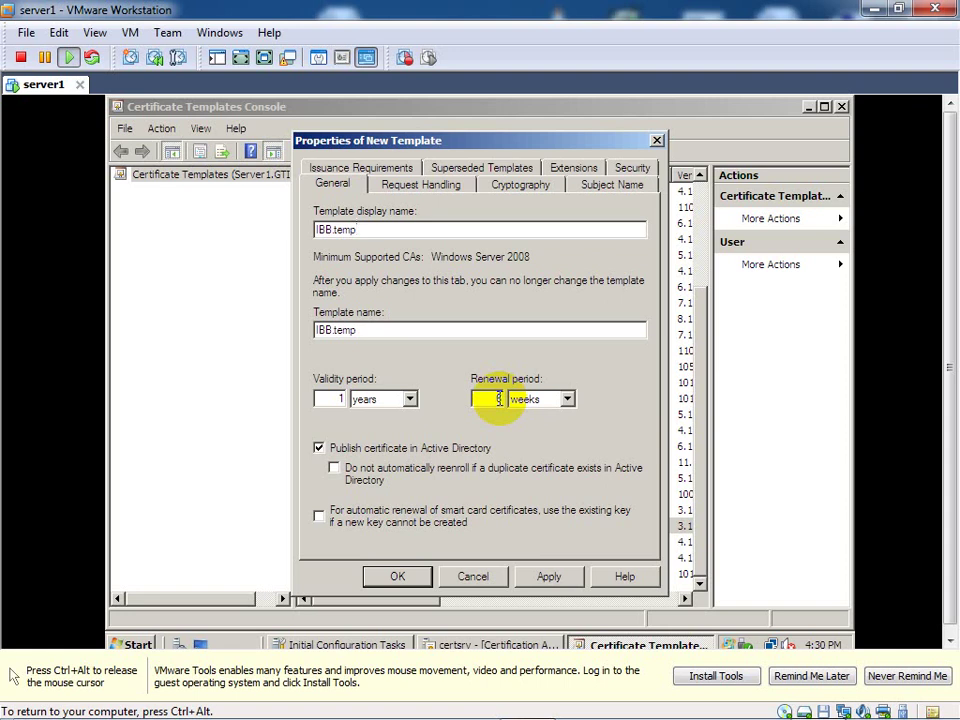
# Try a validity period of 5 years with the renewal period's unit in days and in years
pyautogui.doubleClick(344, 399)
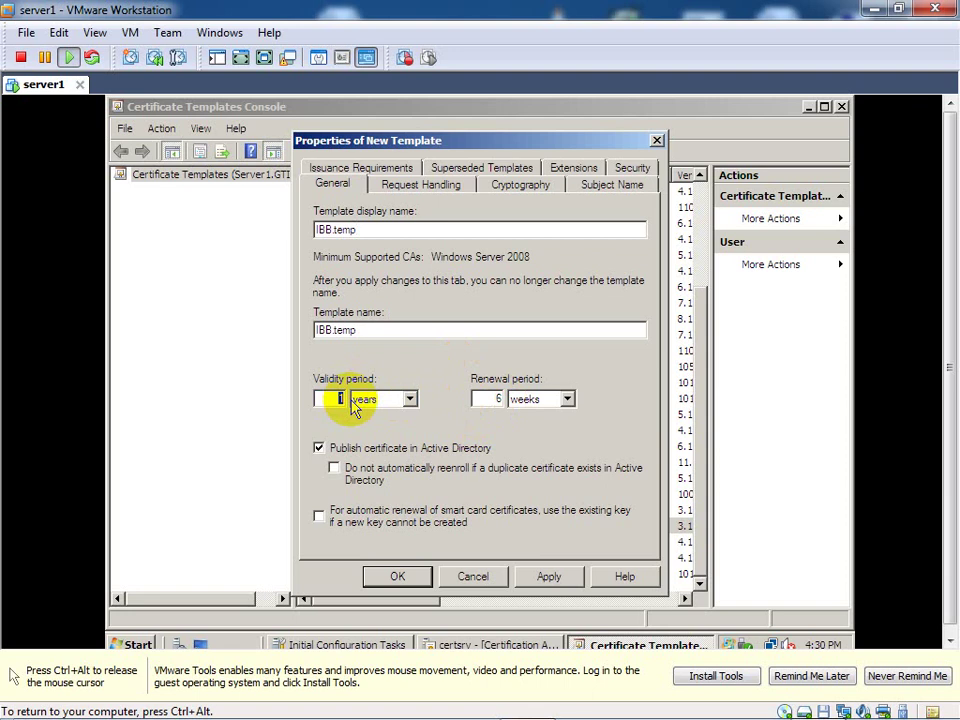
pyautogui.write('5')
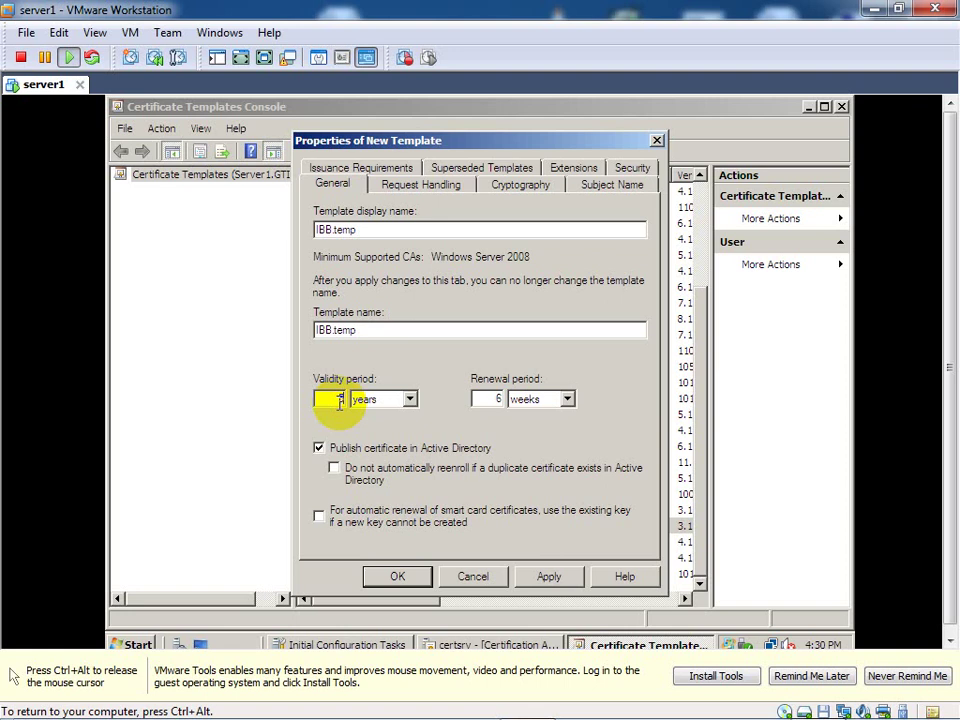
pyautogui.click(567, 399)
pyautogui.click(520, 416)
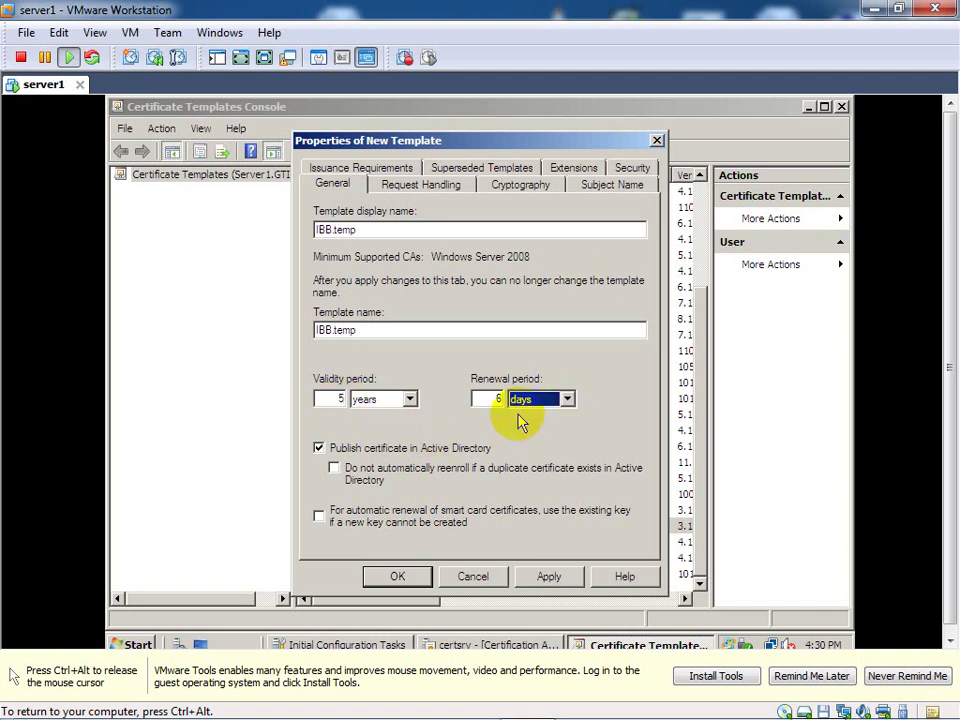
pyautogui.doubleClick(500, 399)
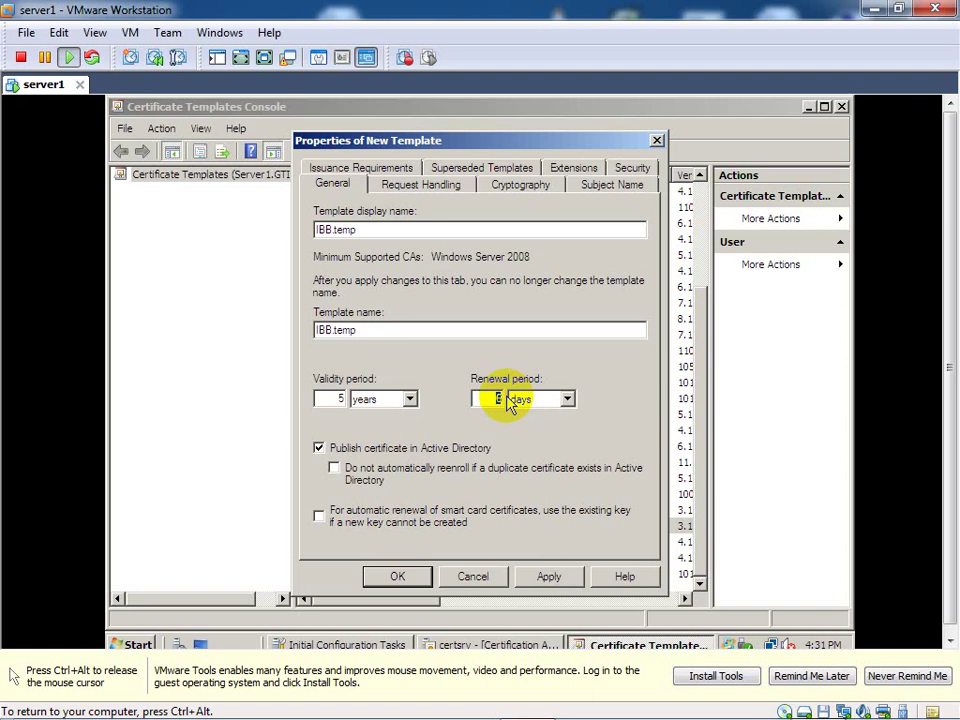
pyautogui.doubleClick(333, 398)
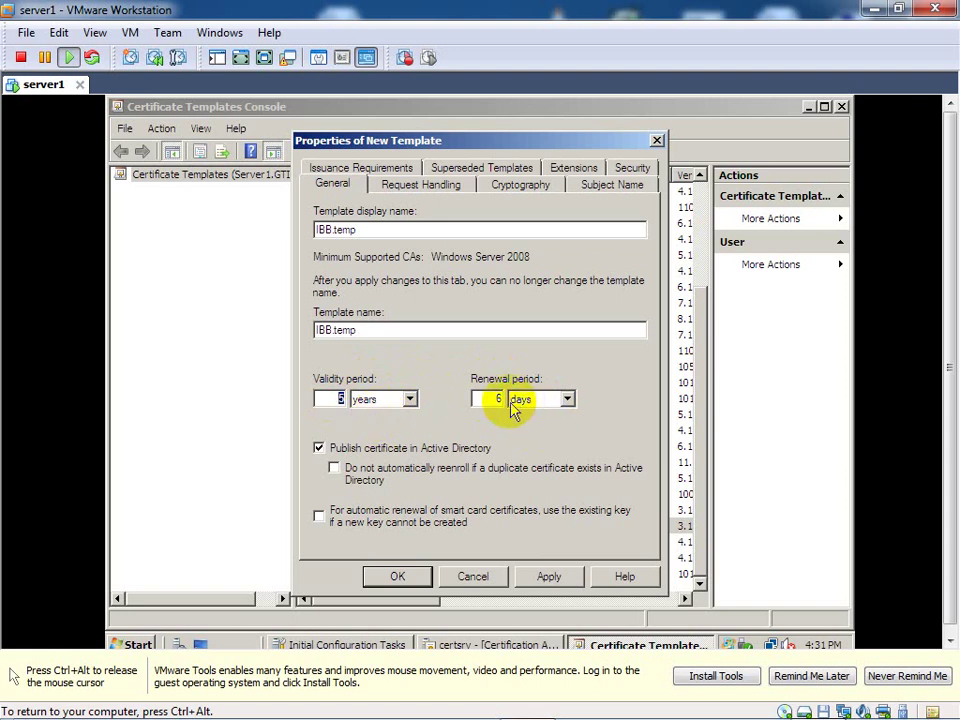
pyautogui.click(565, 402)
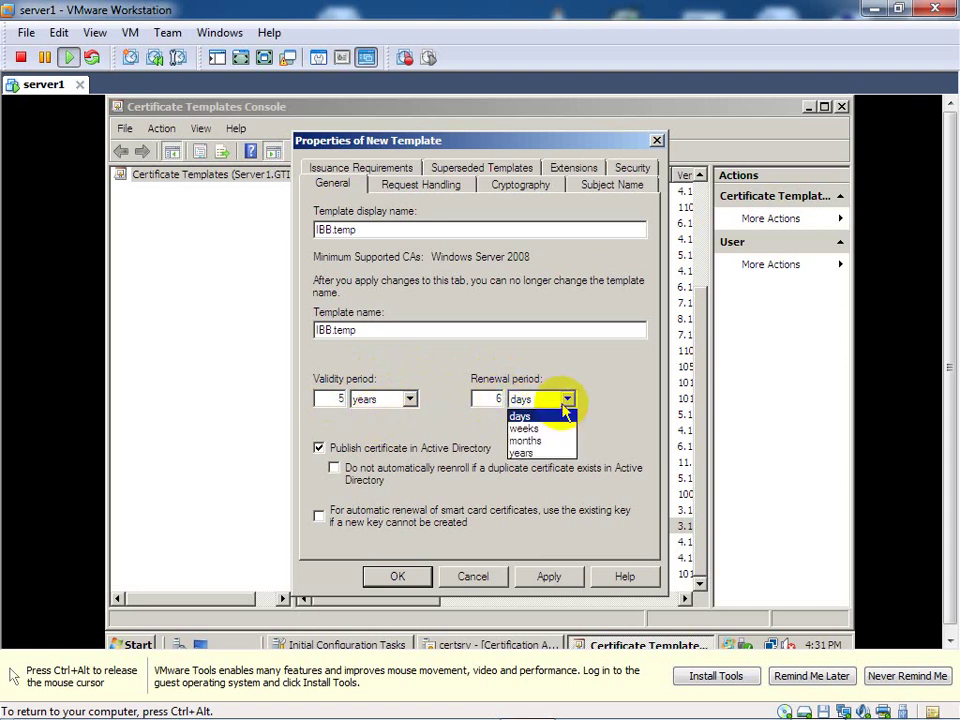
pyautogui.click(546, 454)
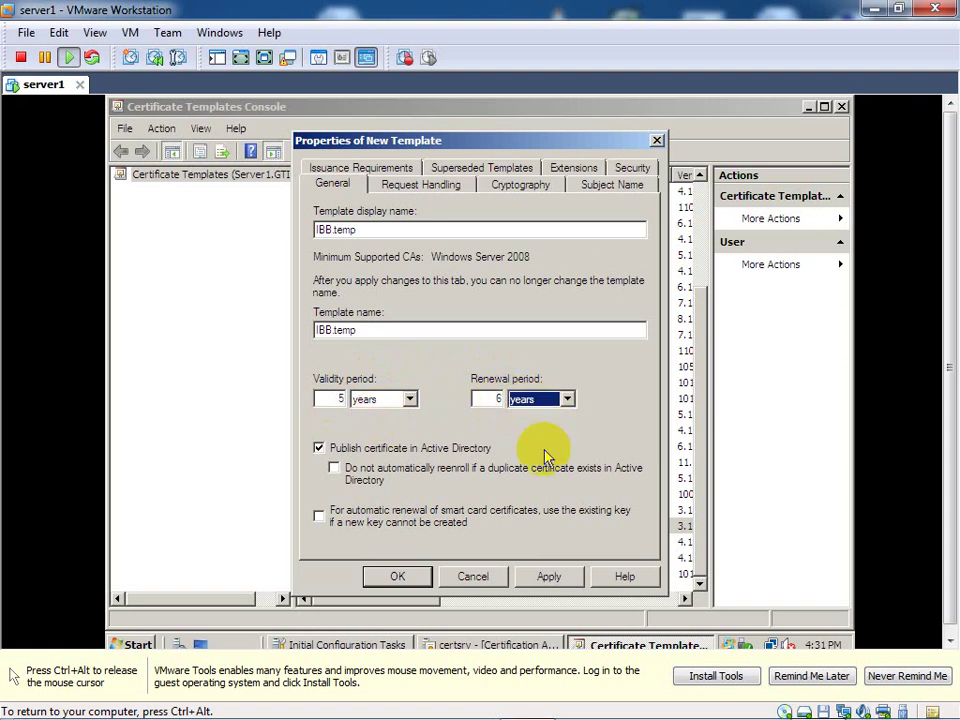
# Set the template's validity period to 3 months and its renewal period to 10 days
pyautogui.click(341, 398)
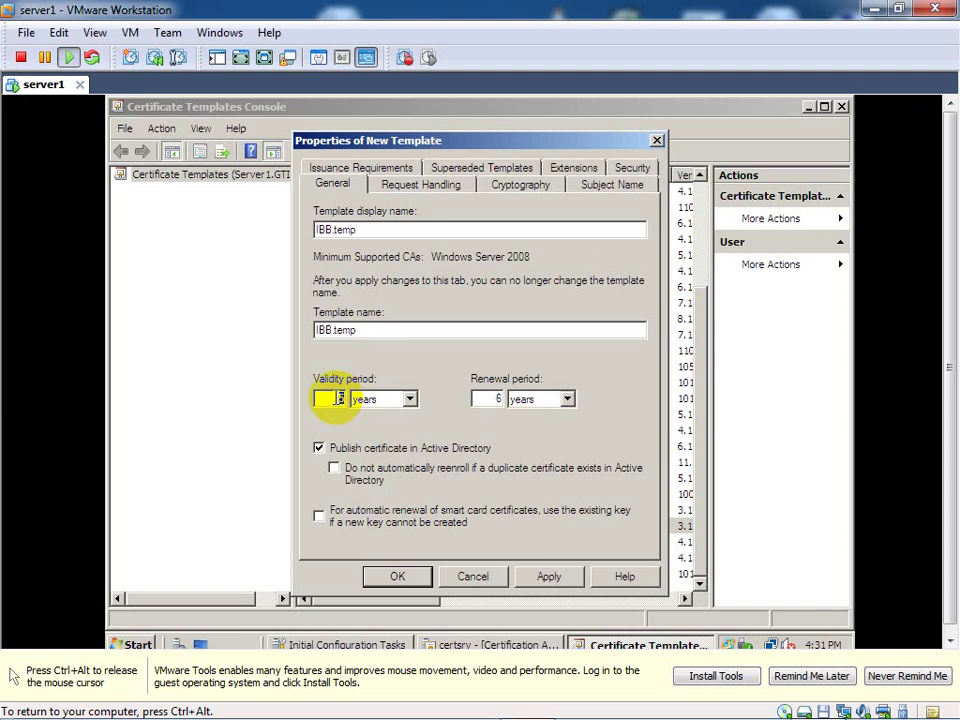
pyautogui.click(409, 399)
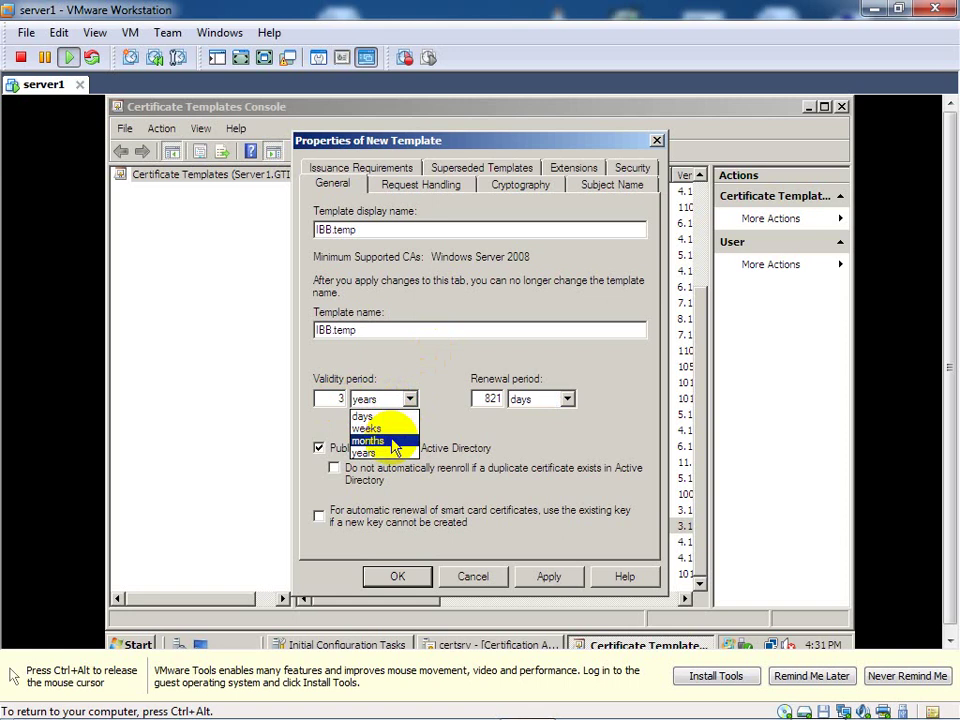
pyautogui.click(396, 441)
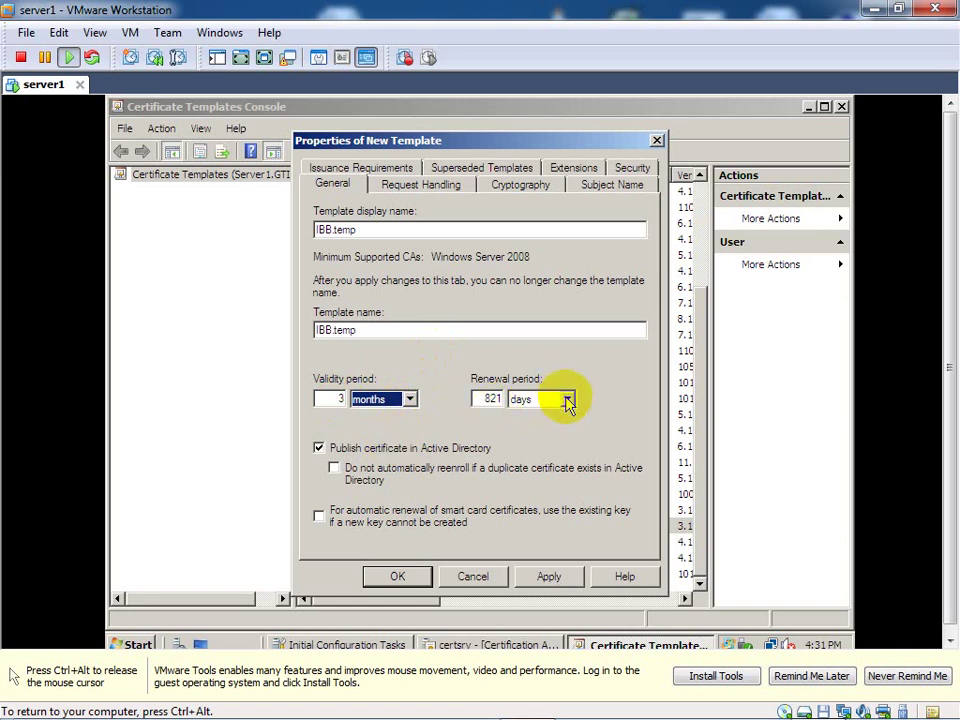
pyautogui.doubleClick(491, 393)
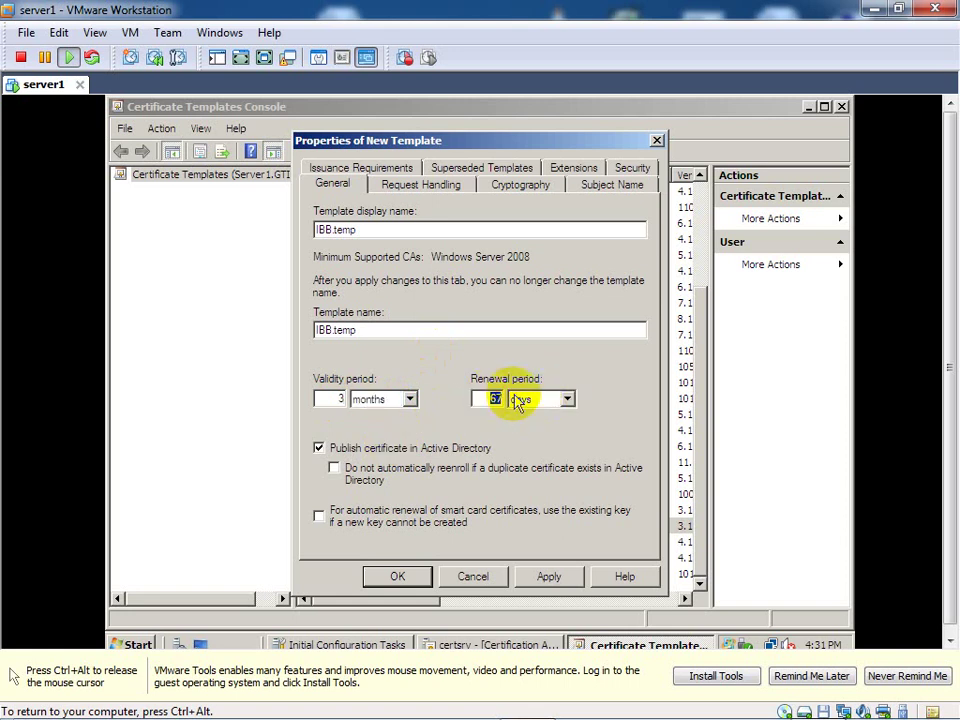
pyautogui.write('5')
pyautogui.press('BackSpace')
pyautogui.write('10')
# Set the template's validity period to 3 years and its renewal period to 3 months
pyautogui.click(408, 399)
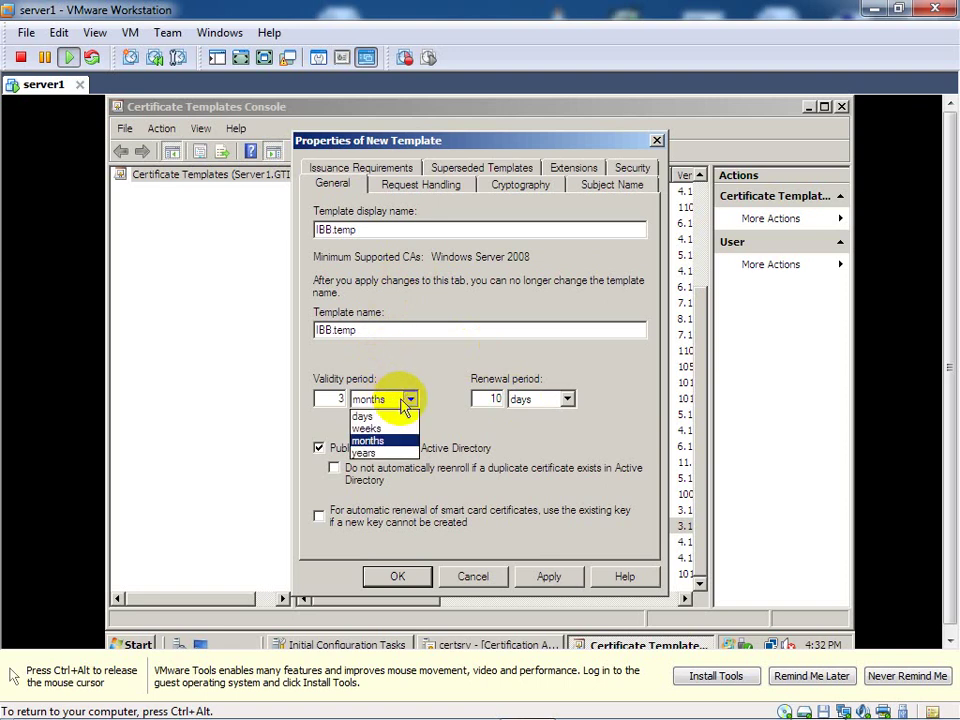
pyautogui.click(378, 455)
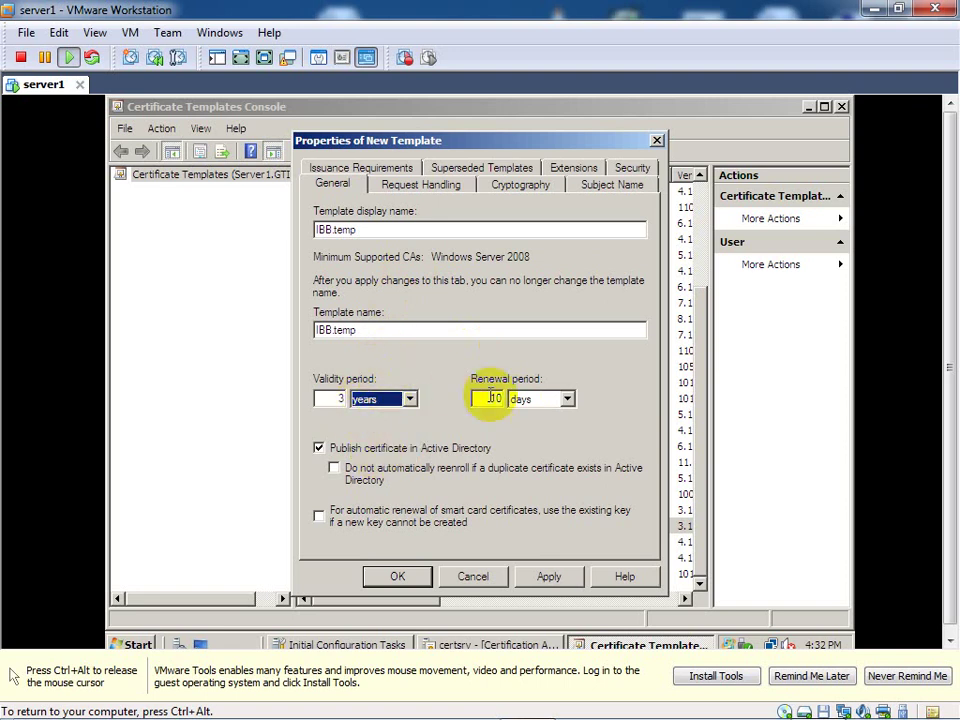
pyautogui.click(566, 399)
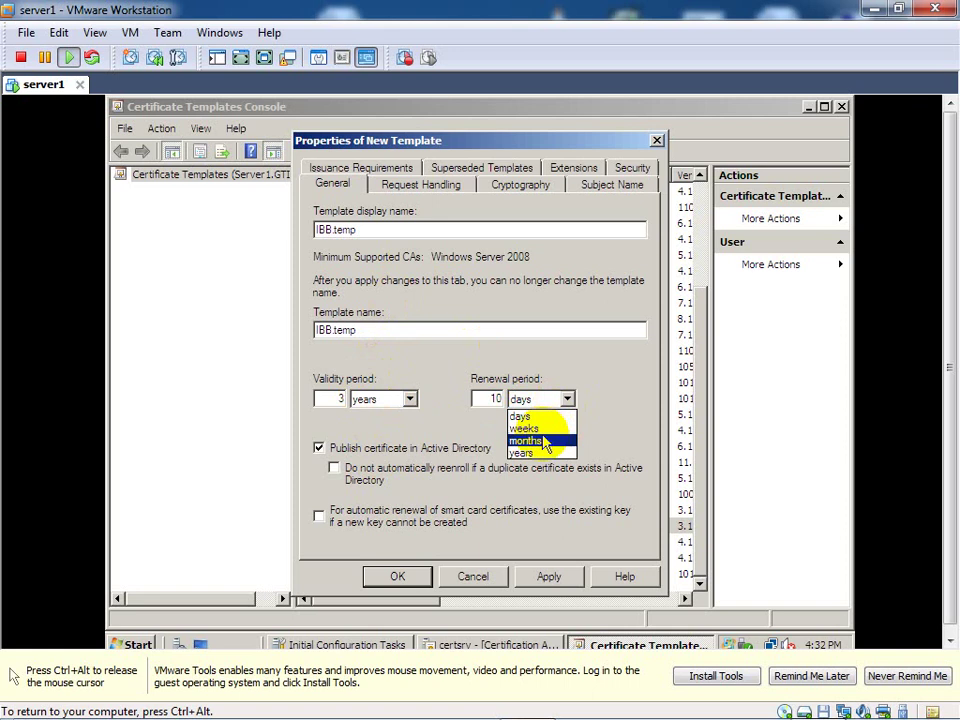
pyautogui.click(541, 441)
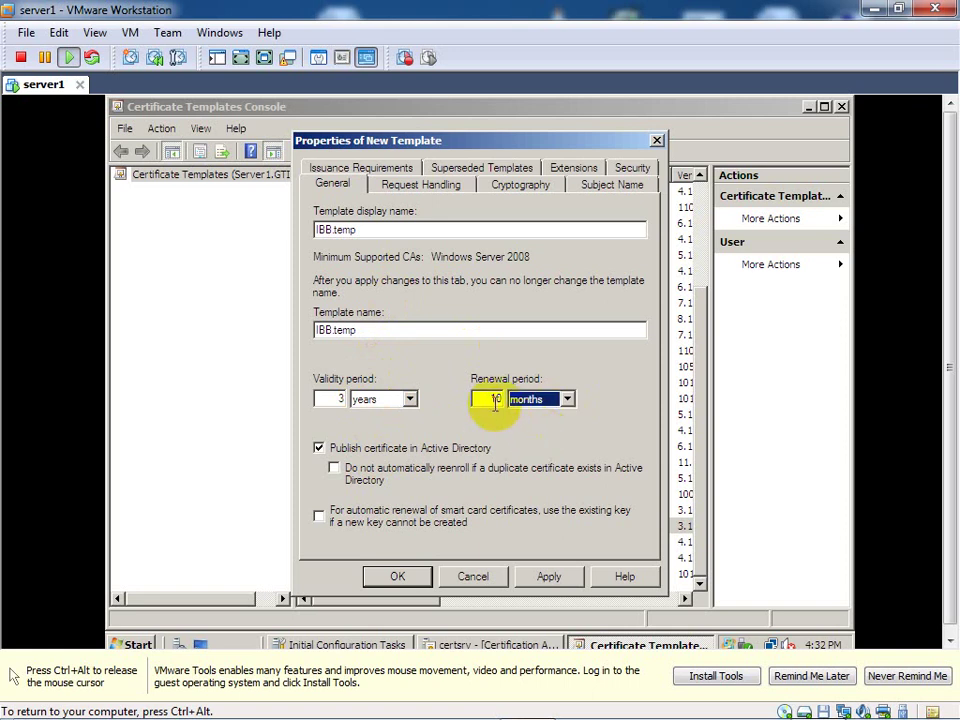
pyautogui.click(493, 398)
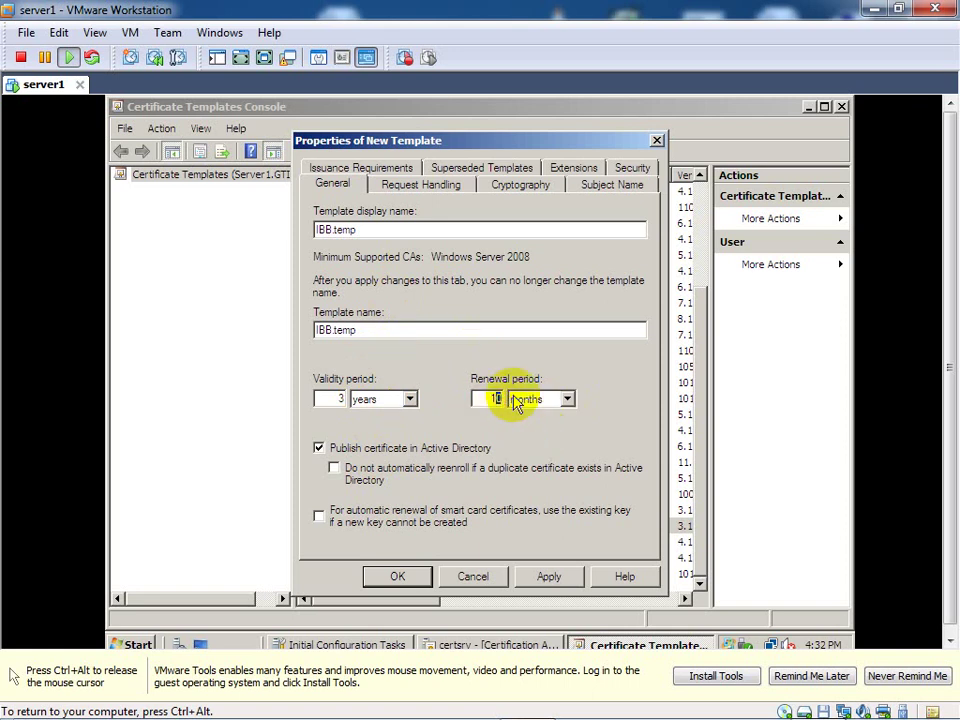
pyautogui.press('BackSpace')
pyautogui.press('BackSpace')
pyautogui.write('3')
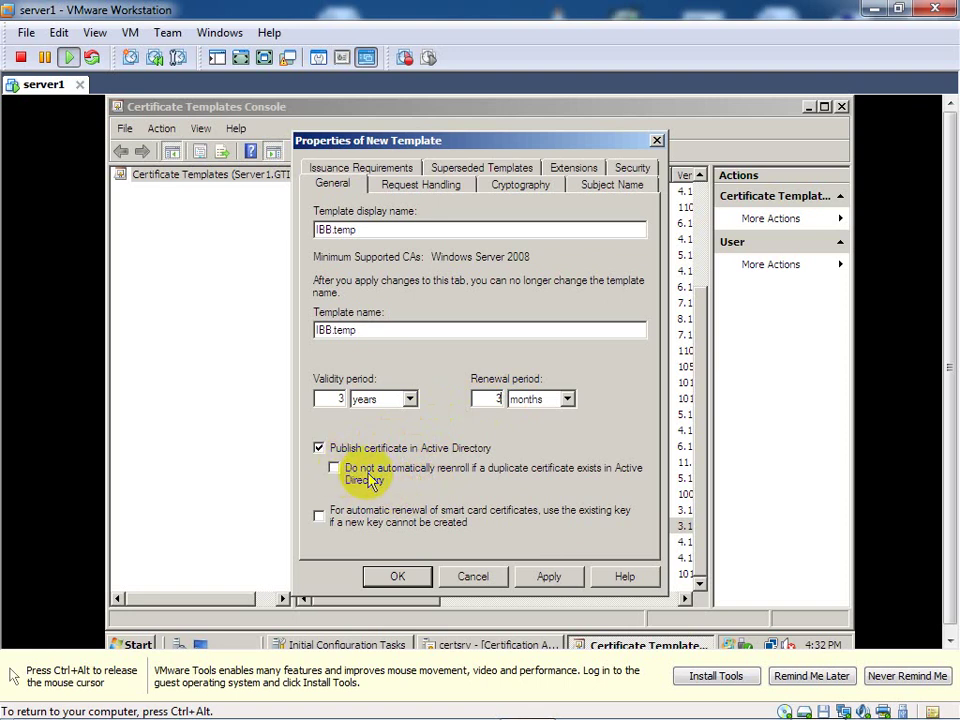
# Try the options against automatic reenrollment for duplicate certificates and for reusing the existing smart card key, and clear both
pyautogui.click(335, 469)
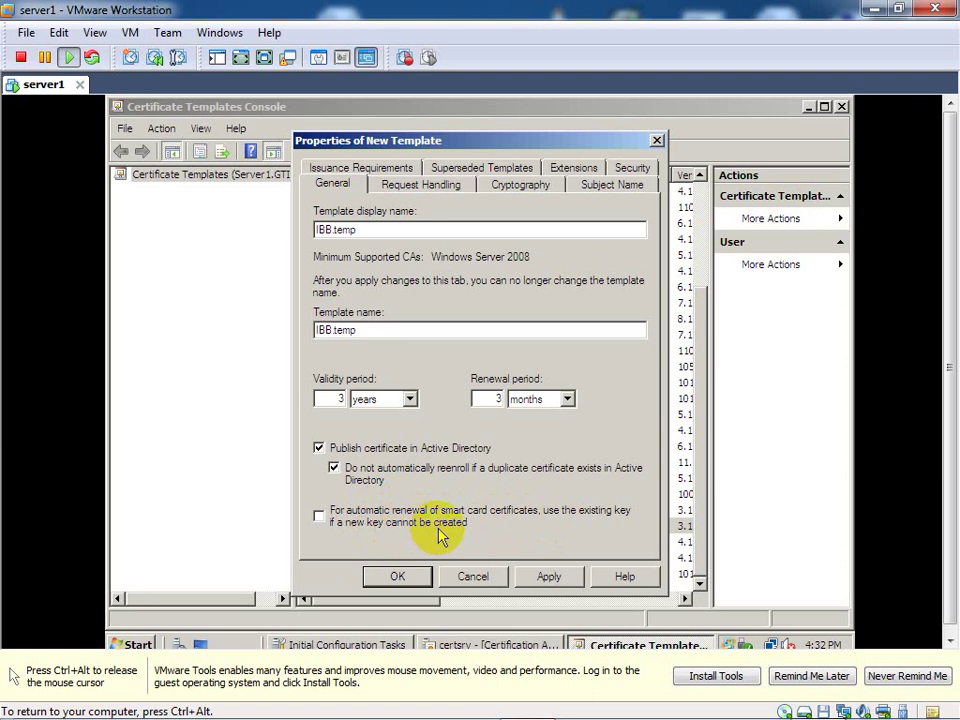
pyautogui.click(320, 517)
pyautogui.click(320, 517)
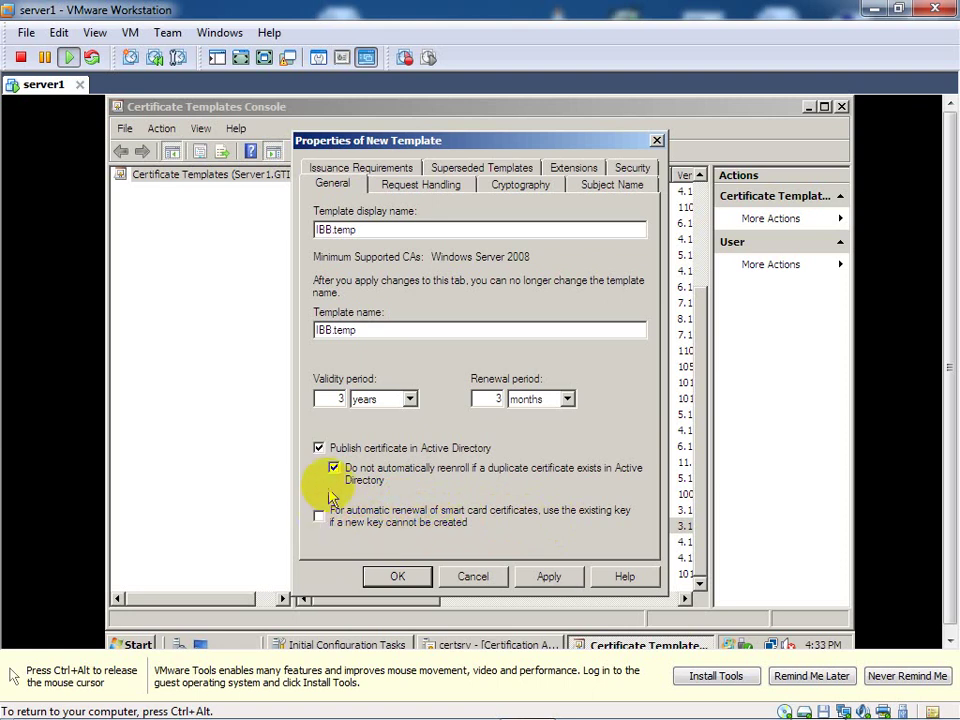
pyautogui.click(335, 469)
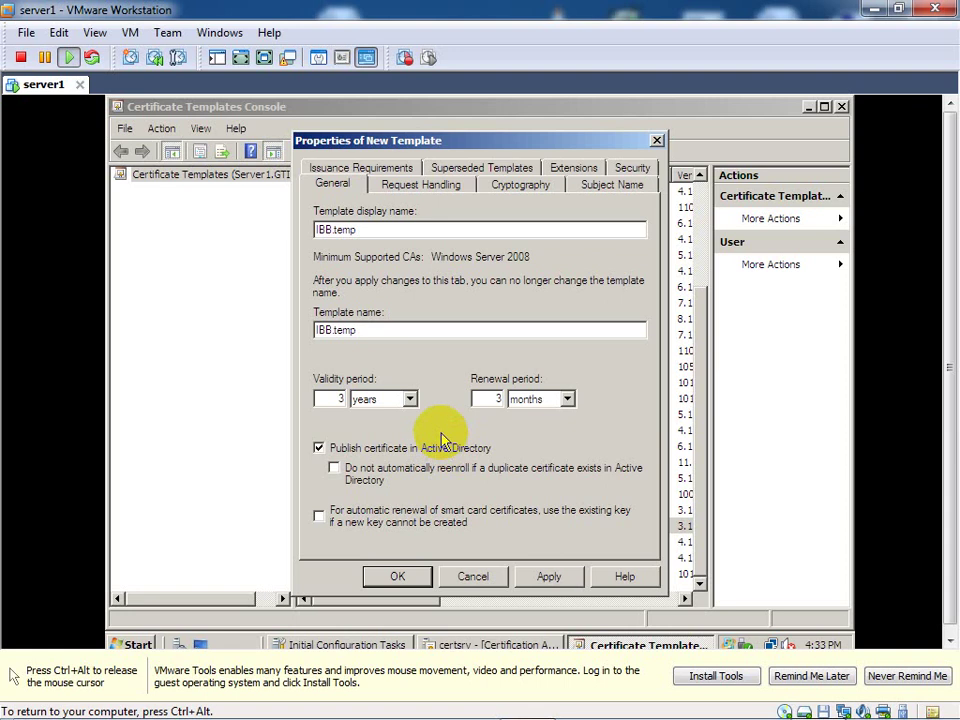
# Review the new template's request handling settings and the algorithms offered for its cryptography
pyautogui.click(423, 186)
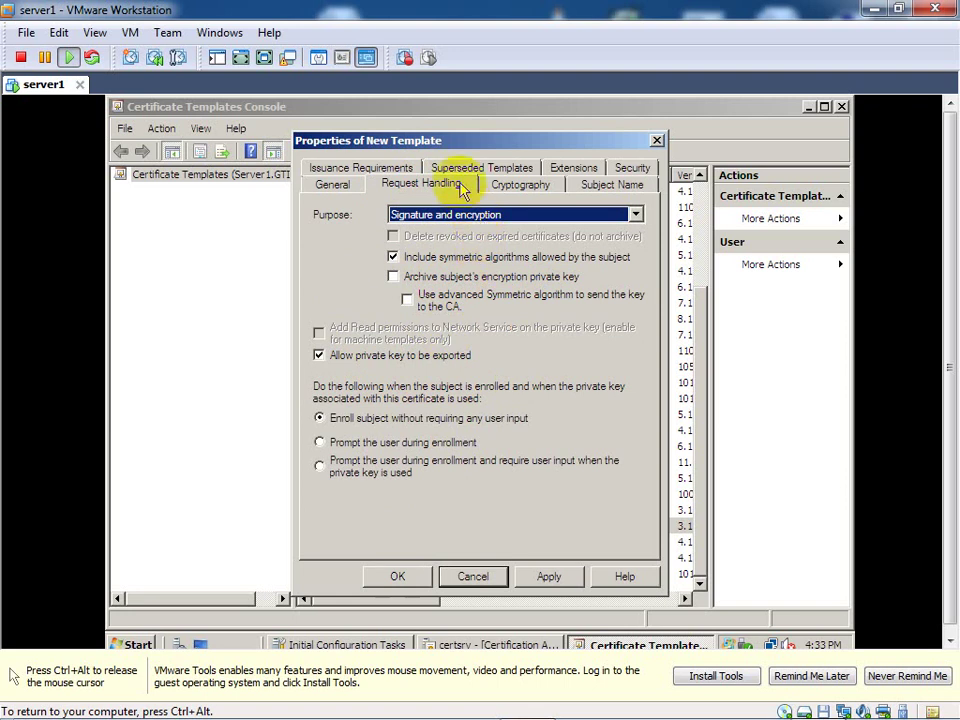
pyautogui.click(520, 187)
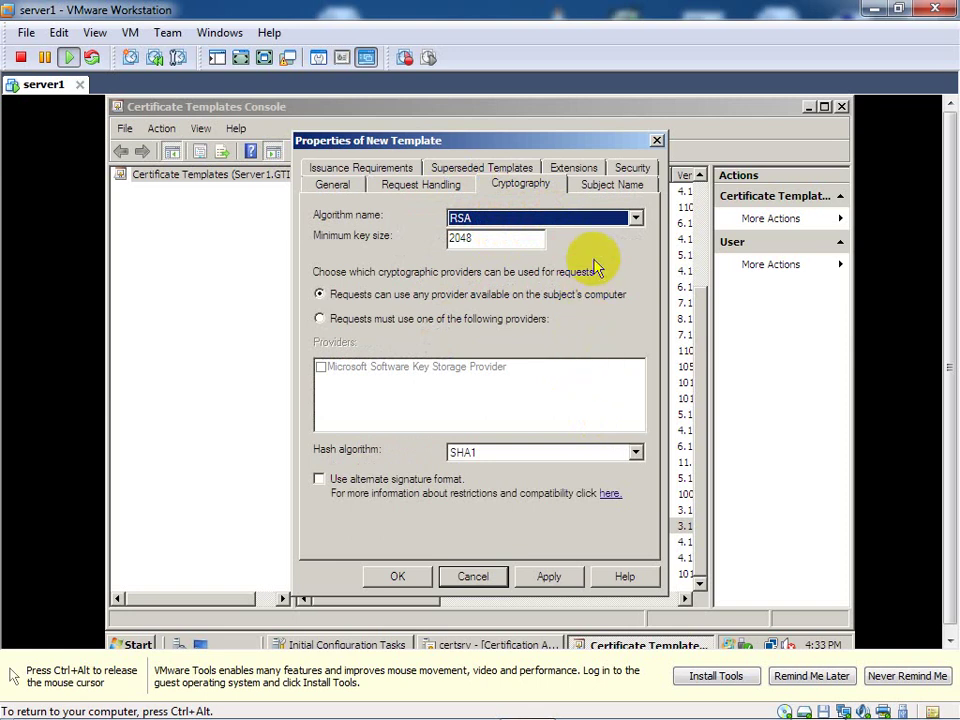
pyautogui.click(635, 219)
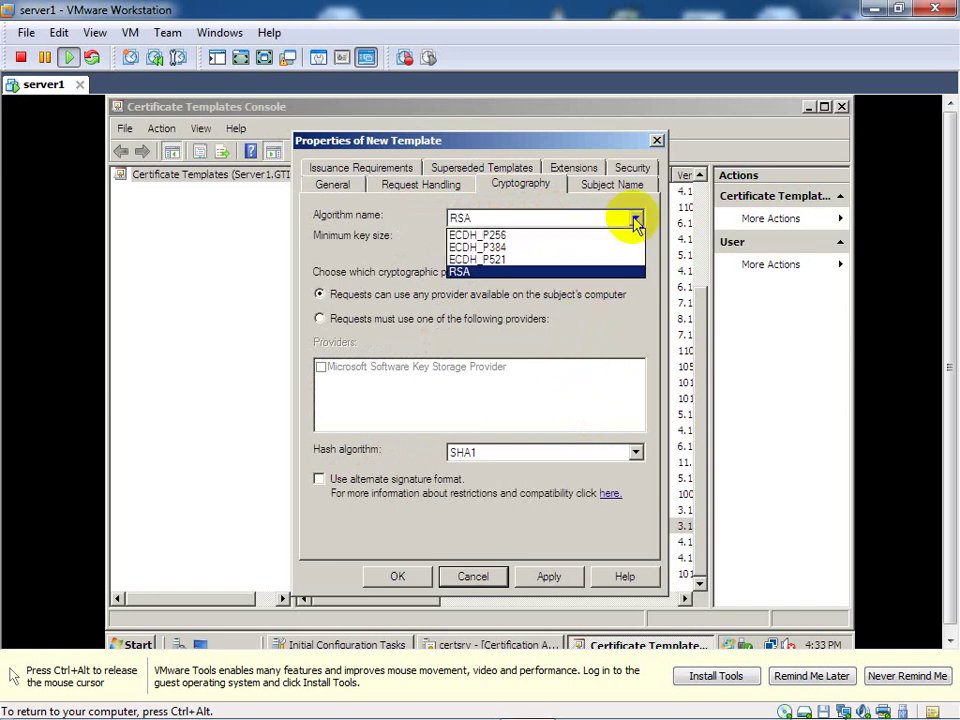
pyautogui.click(635, 219)
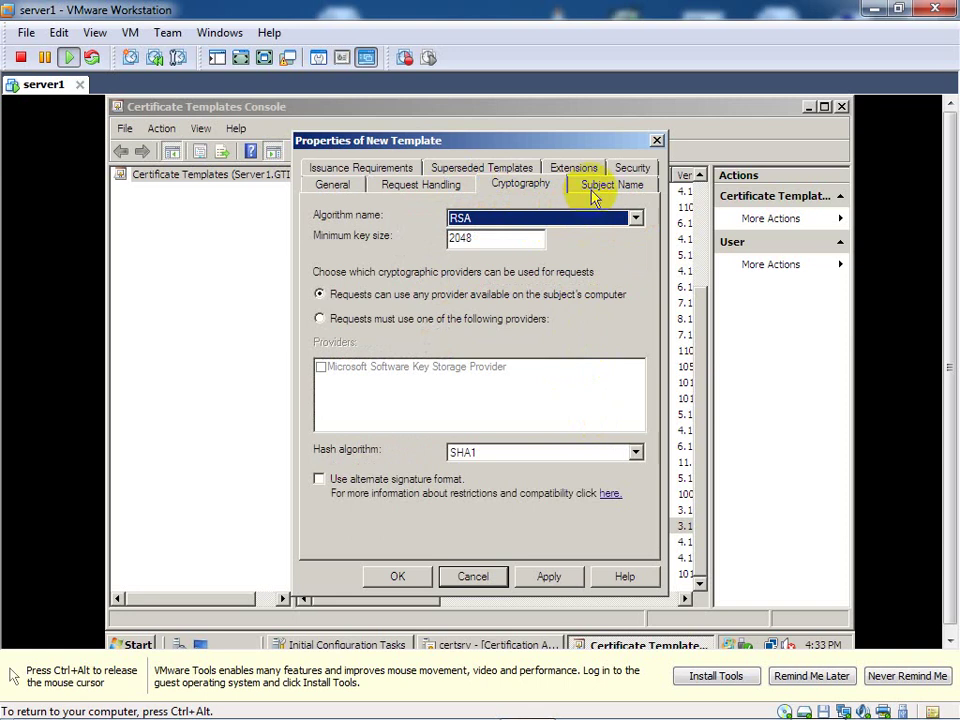
# Exclude the e-mail name from the subject name, and remove E-mail name and User principal name (UPN) from the alternate subject name
pyautogui.click(594, 195)
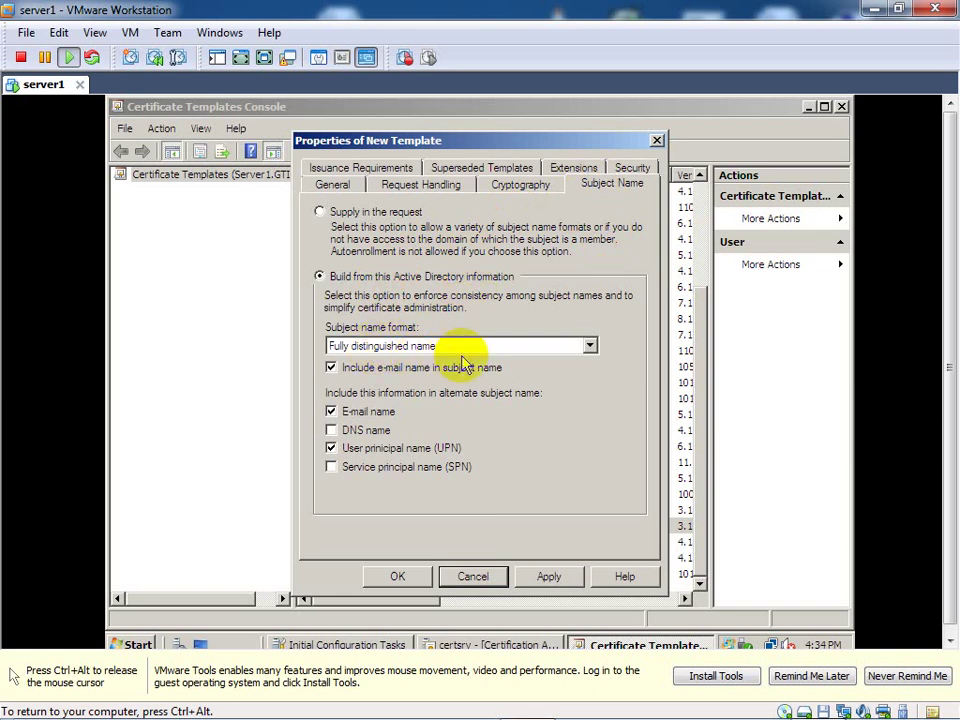
pyautogui.click(583, 350)
pyautogui.click(582, 350)
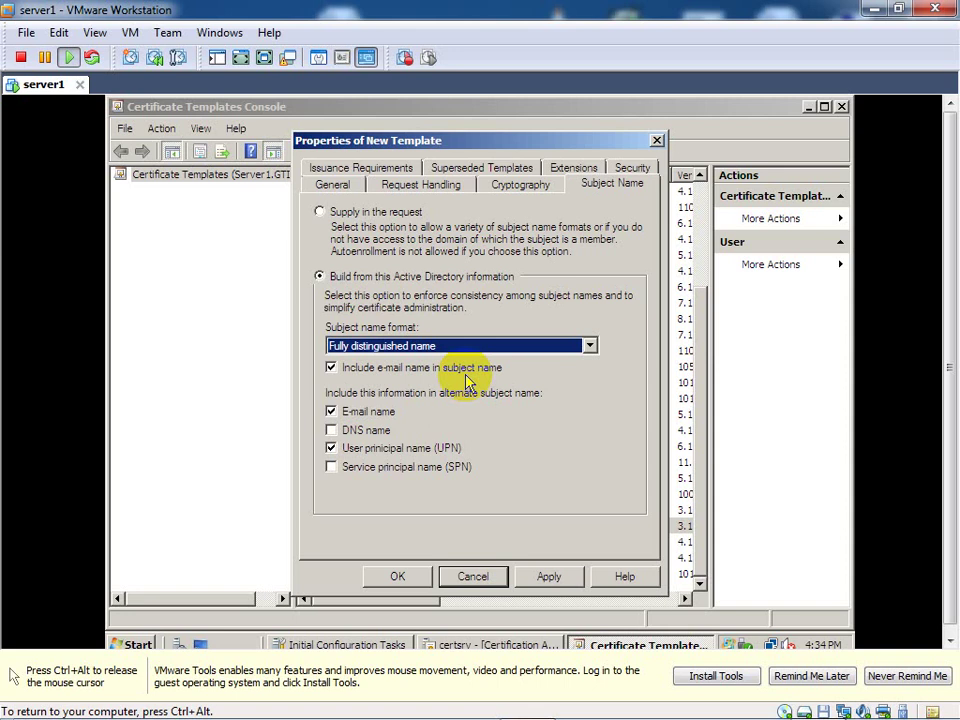
pyautogui.click(331, 369)
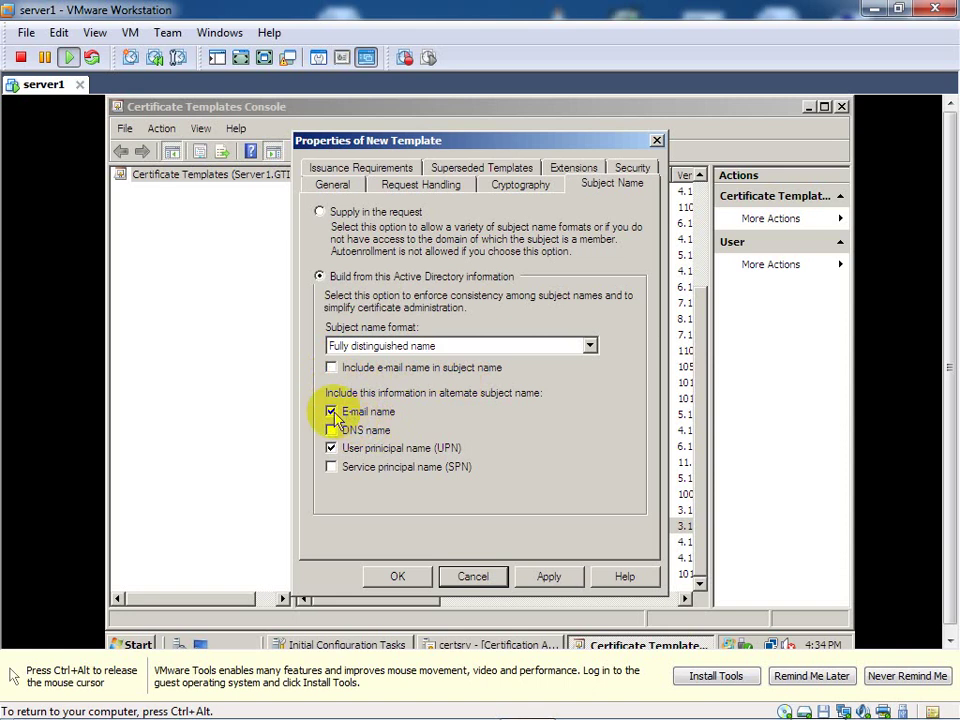
pyautogui.click(331, 412)
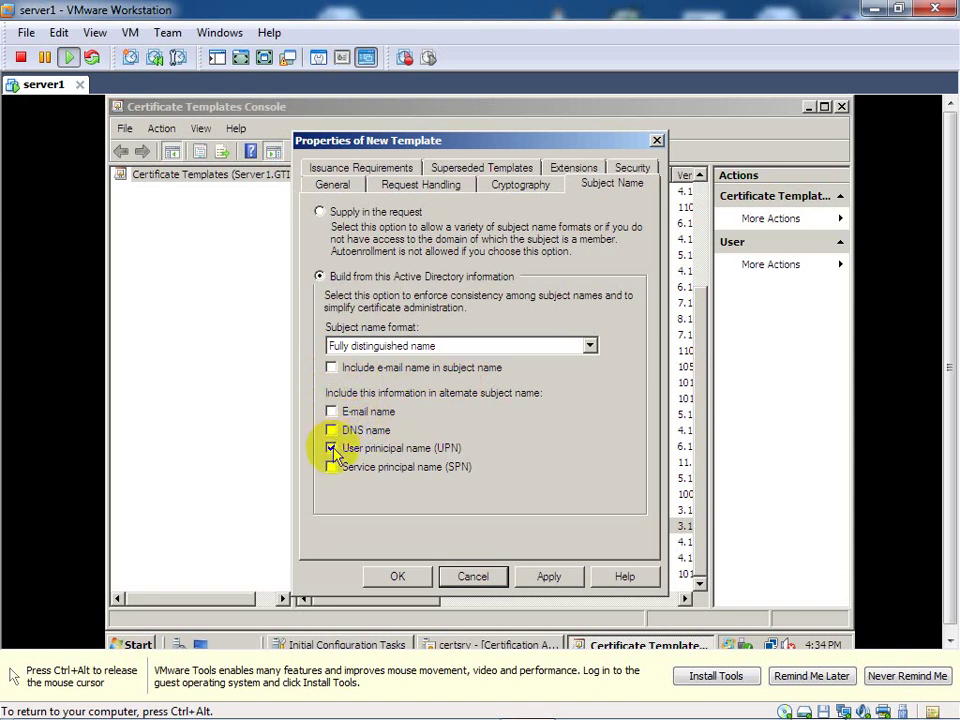
pyautogui.click(332, 449)
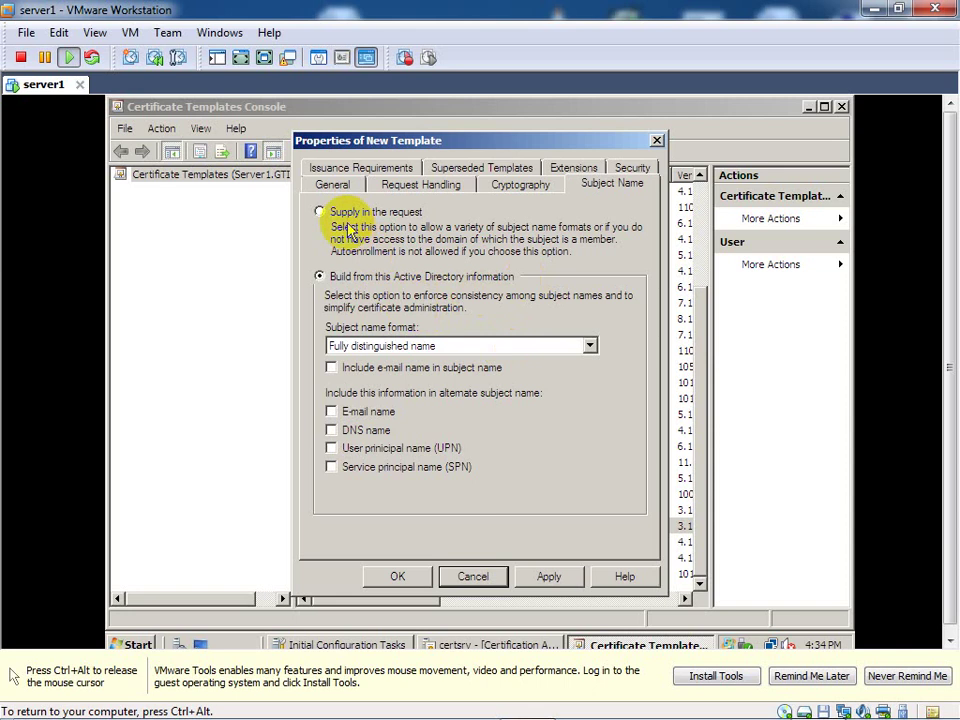
# Check the new template's issuance requirements and the purposes available under its request handling
pyautogui.click(337, 168)
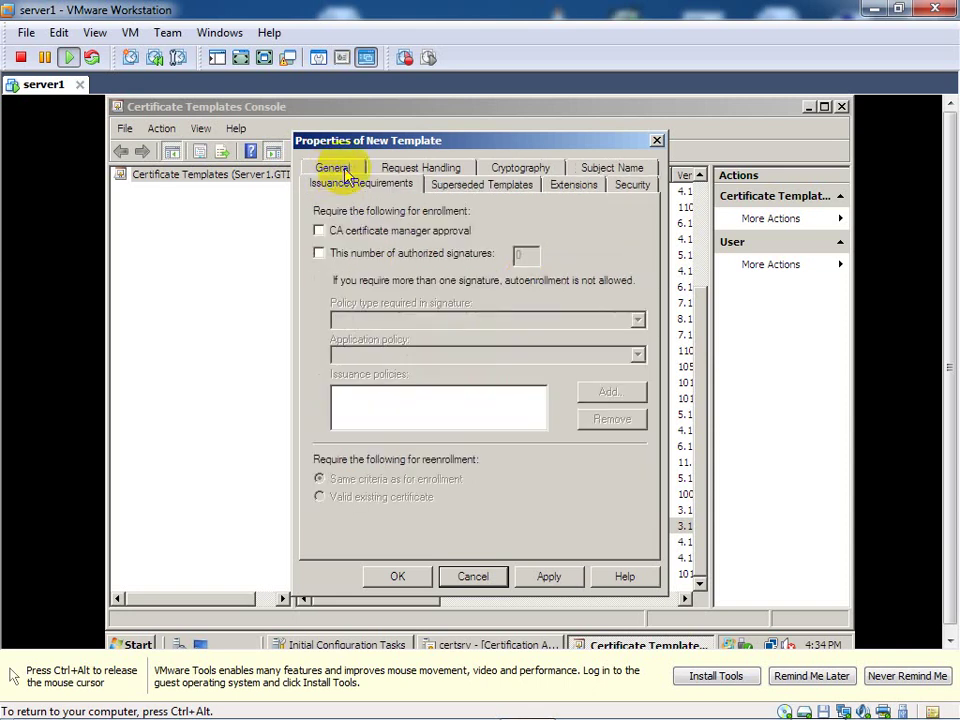
pyautogui.click(446, 170)
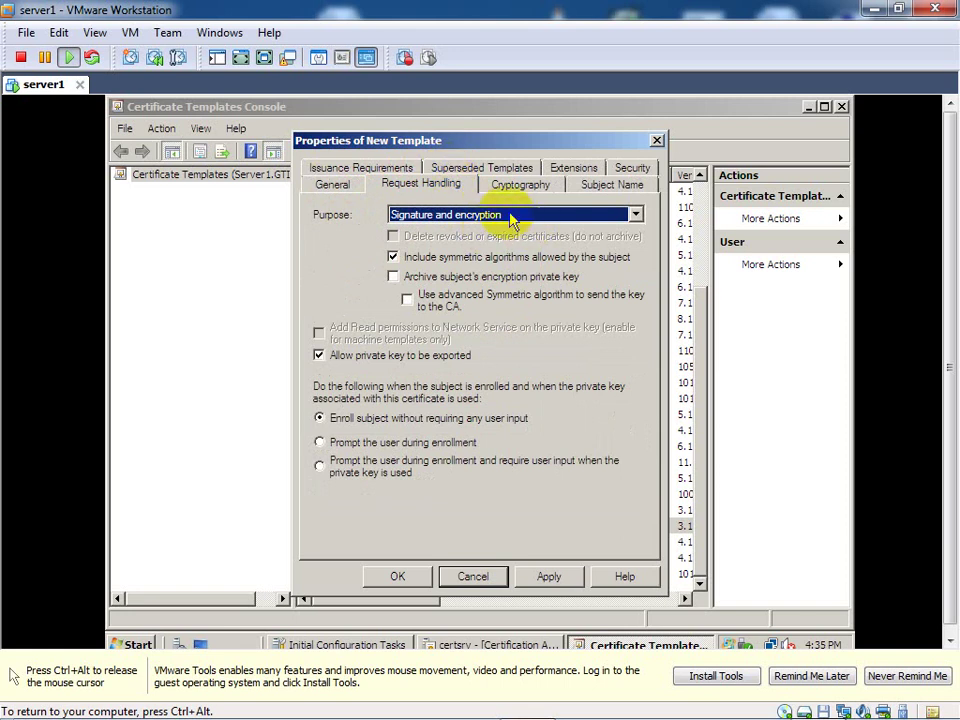
pyautogui.click(638, 214)
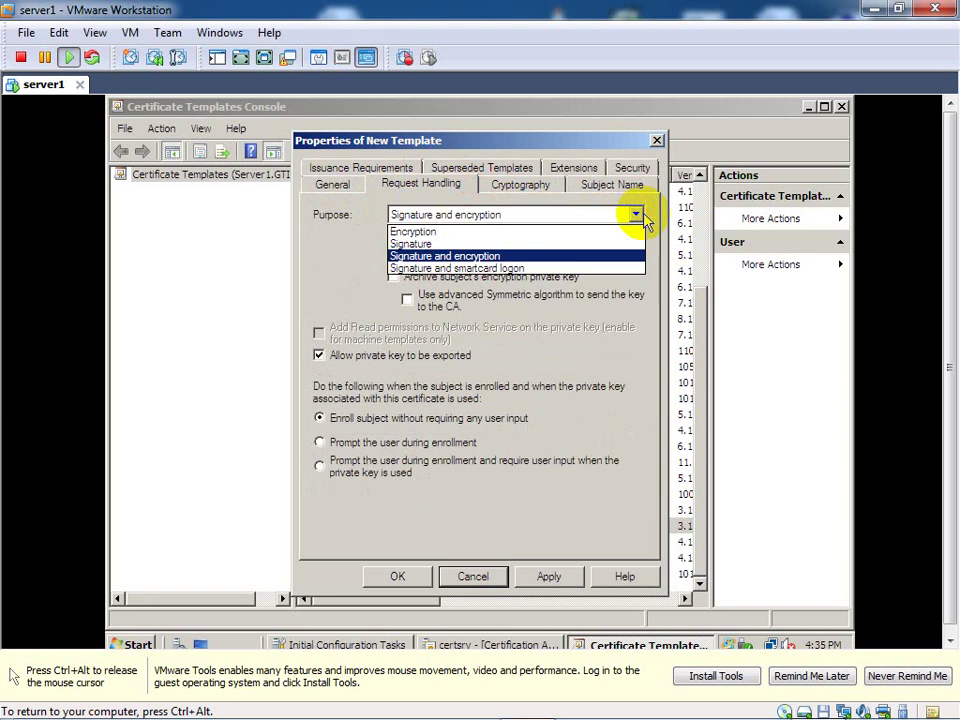
pyautogui.click(641, 216)
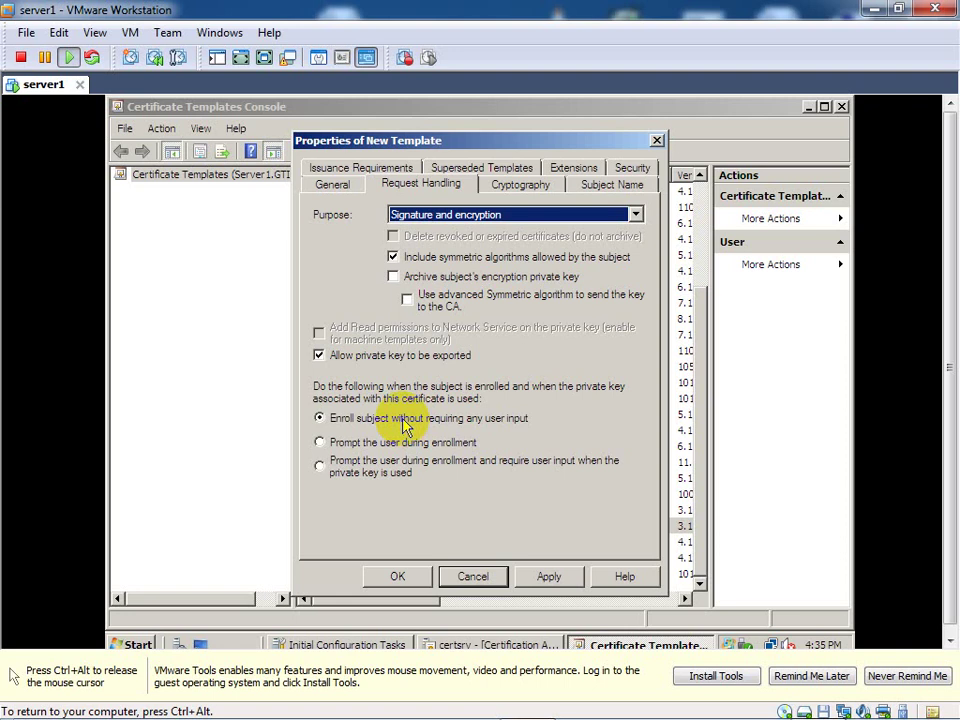
# Try both options that prompt the user during enrollment, and return to enrolling the subject without requiring any user input
pyautogui.click(322, 446)
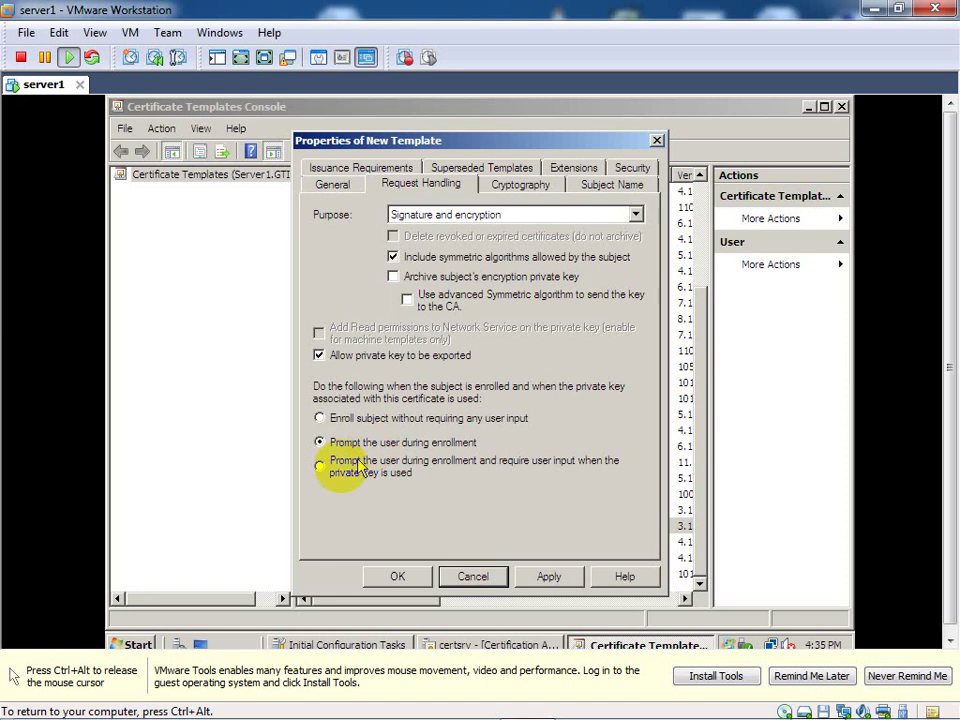
pyautogui.click(319, 466)
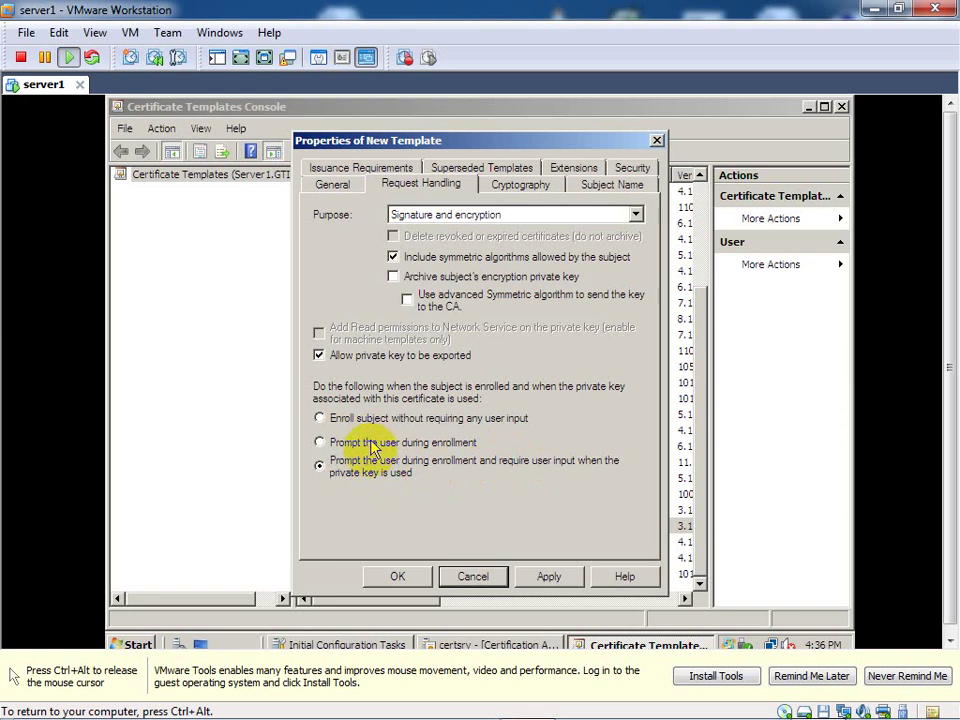
pyautogui.click(320, 418)
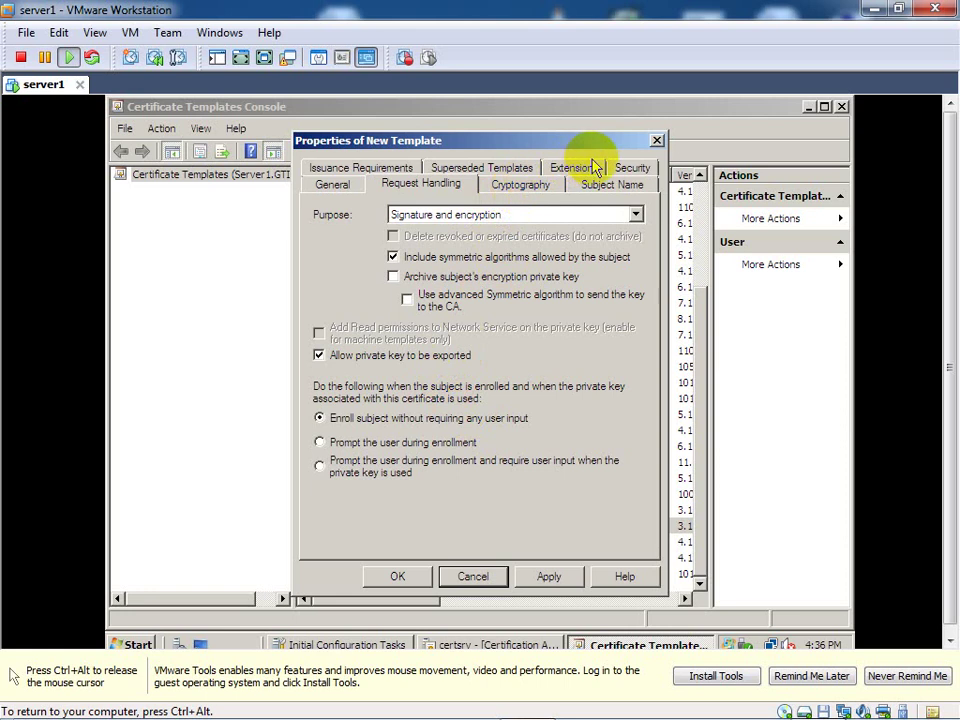
# Review the new template's superseded templates and the application policies described under its extensions
pyautogui.click(503, 166)
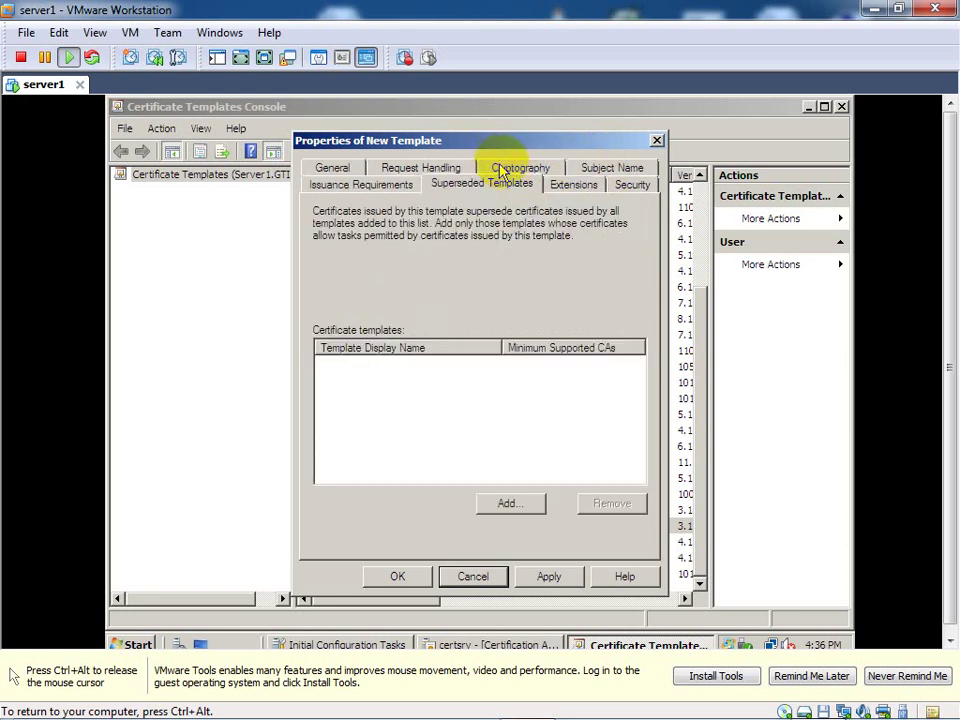
pyautogui.click(566, 188)
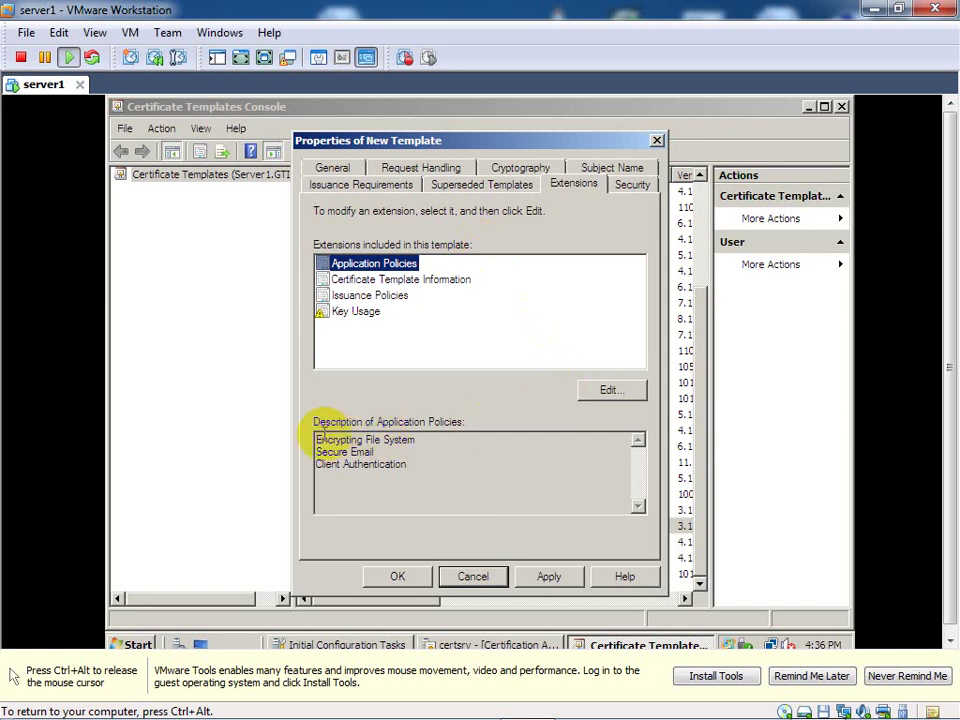
pyautogui.moveTo(316, 440)
pyautogui.mouseDown()
pyautogui.moveTo(321, 454)
pyautogui.moveTo(377, 482)
pyautogui.moveTo(406, 476)
pyautogui.mouseUp()
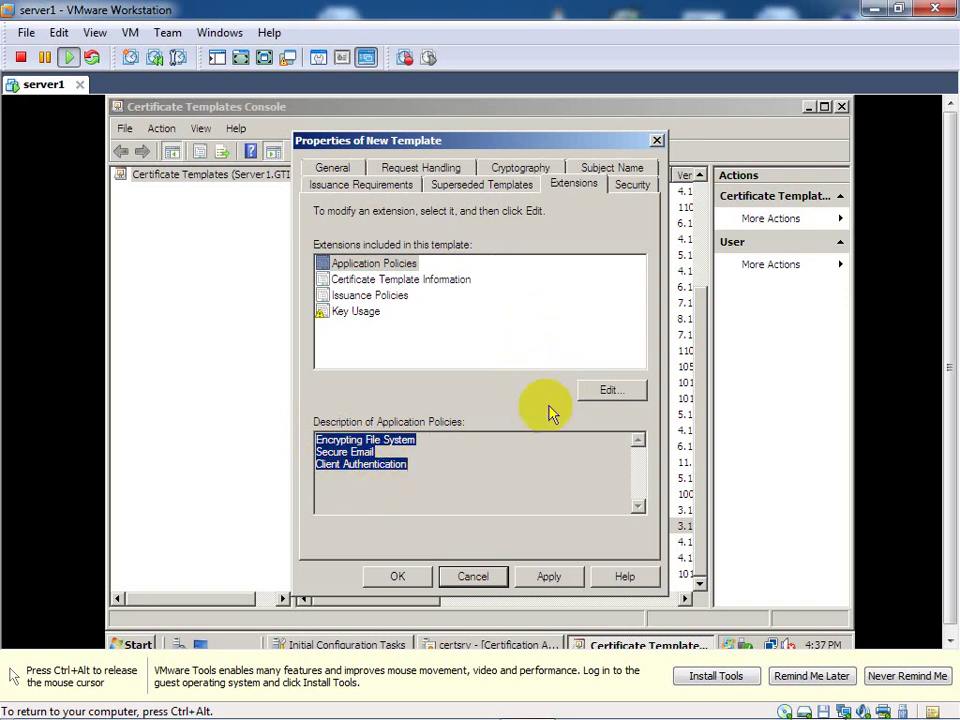
# Add the IP security end system policy to the template's Application Policies extension
pyautogui.click(610, 390)
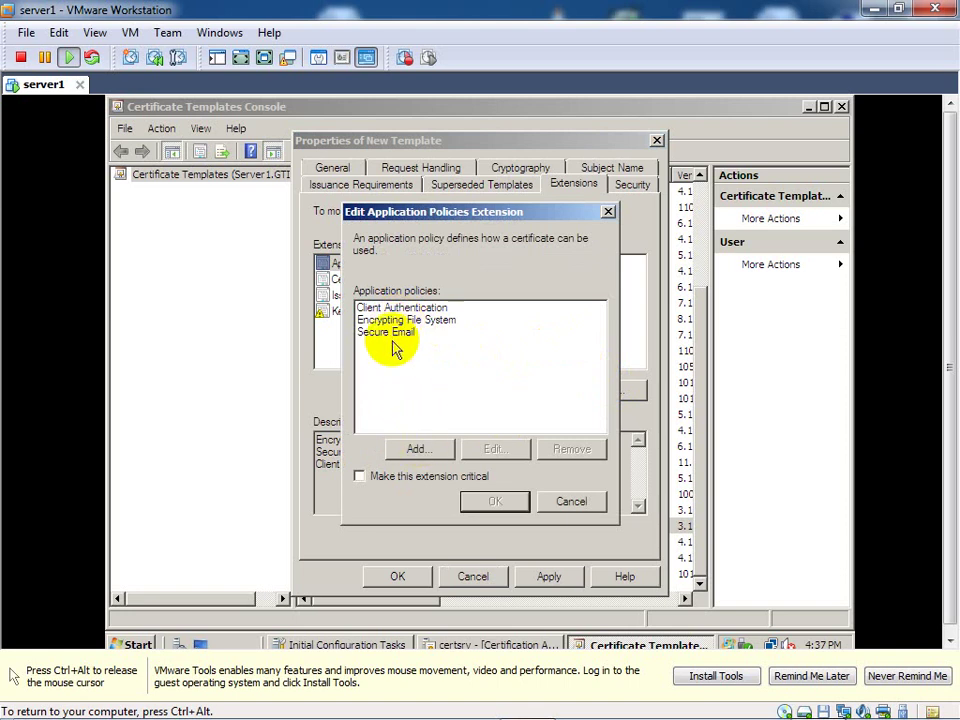
pyautogui.click(410, 450)
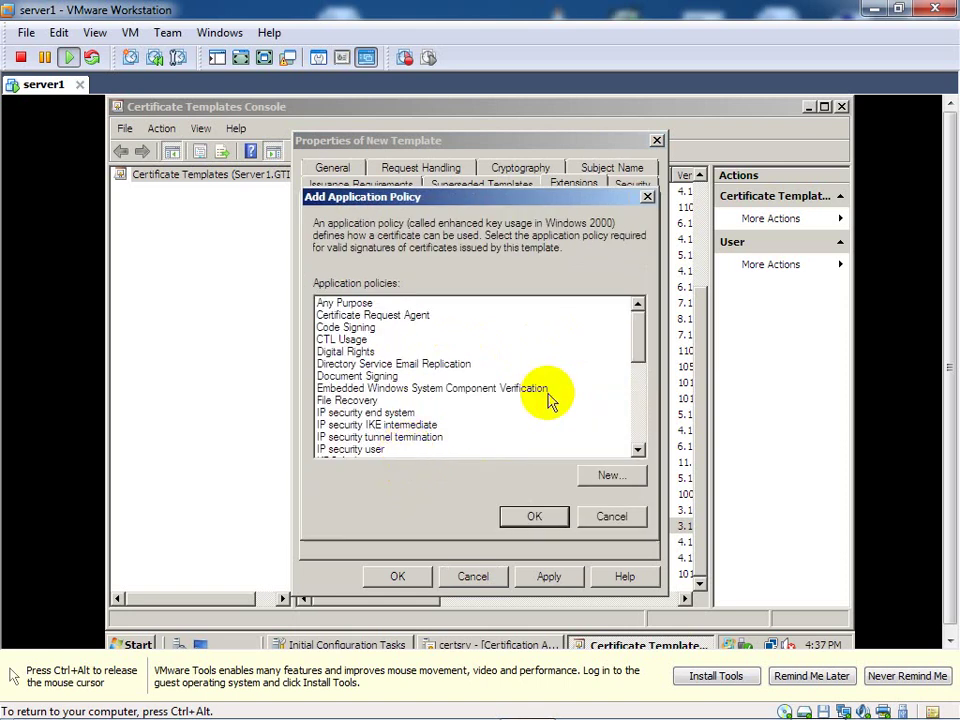
pyautogui.moveTo(640, 335); pyautogui.dragTo(640, 298)
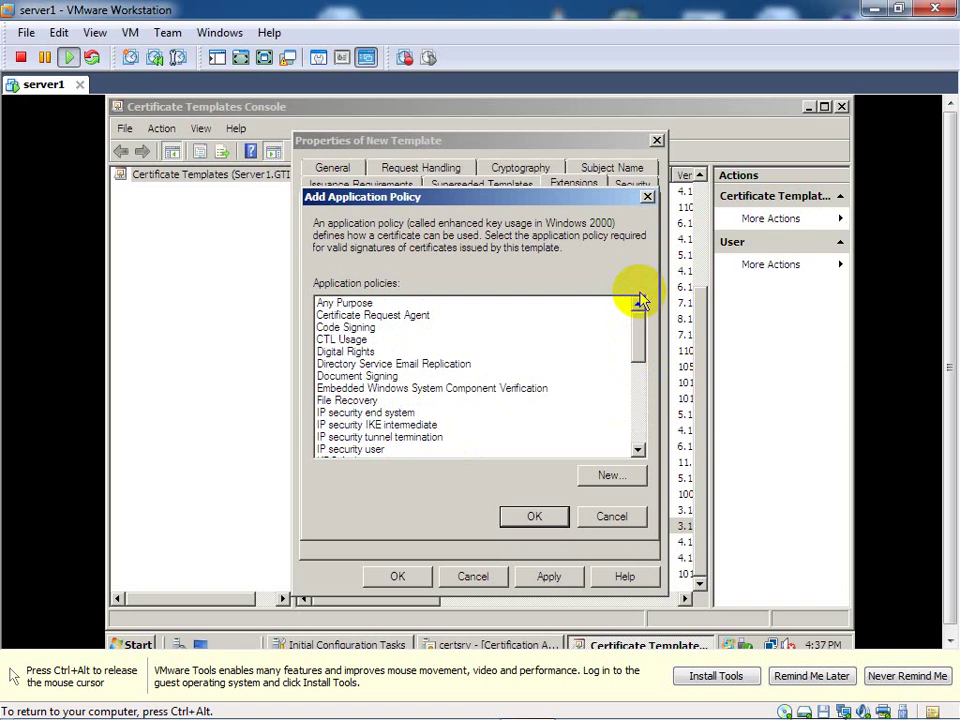
pyautogui.click(360, 403)
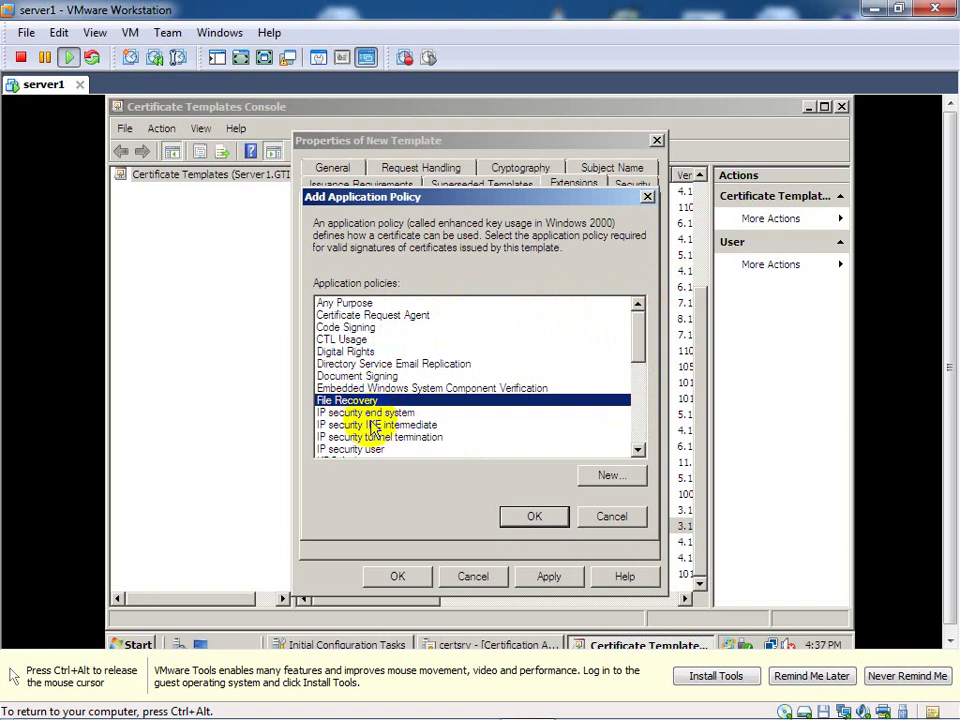
pyautogui.click(371, 413)
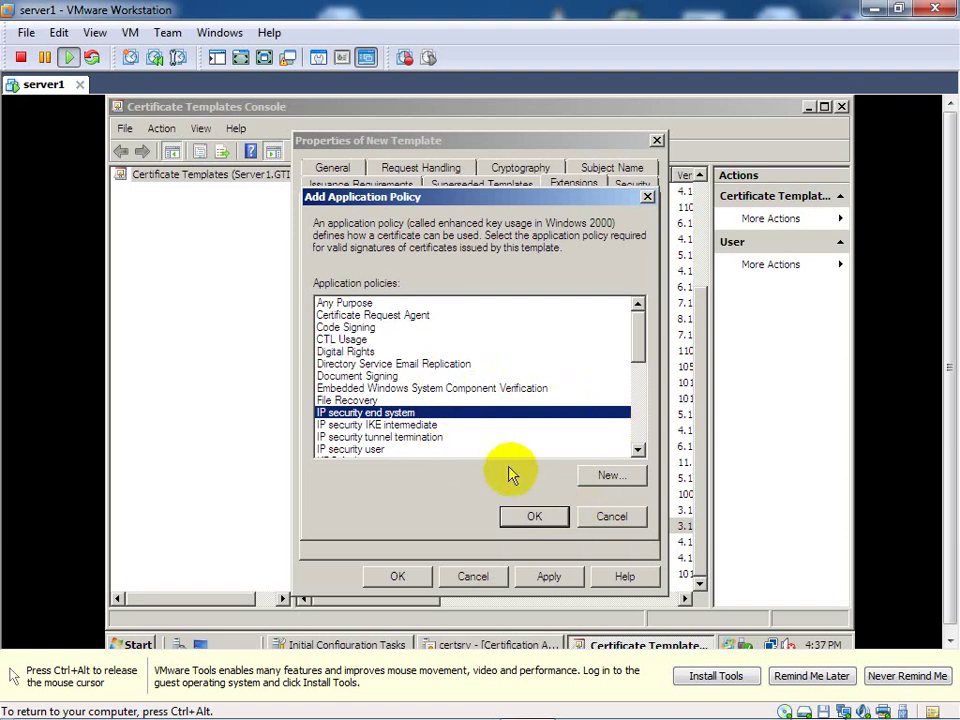
pyautogui.click(530, 517)
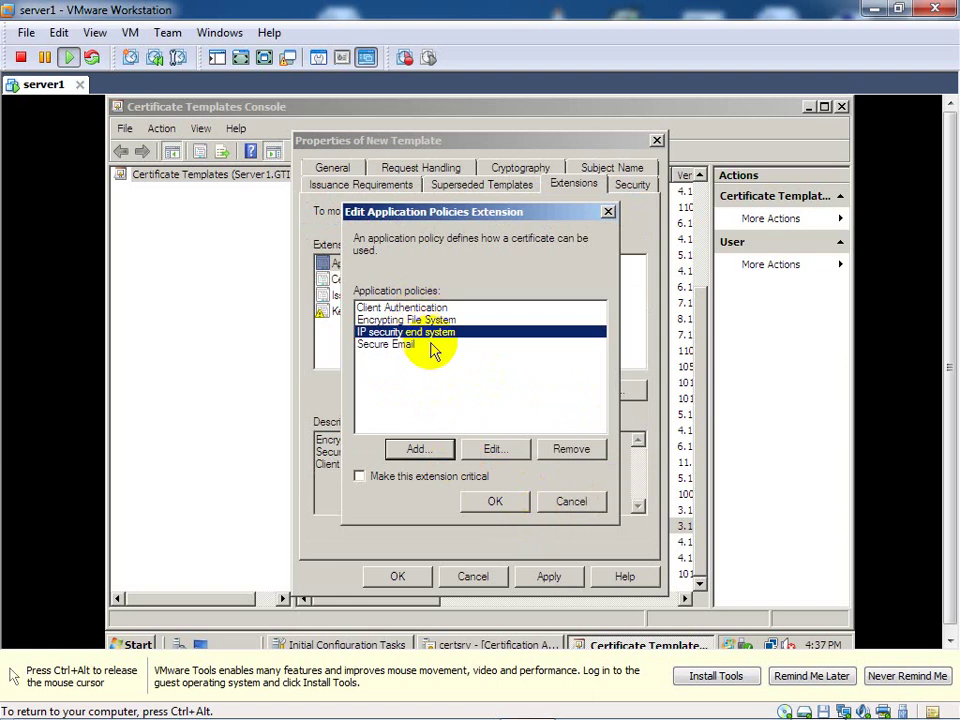
# Examine the application policies still available to add, and the name and object identifier of the Secure Email policy
pyautogui.click(494, 449)
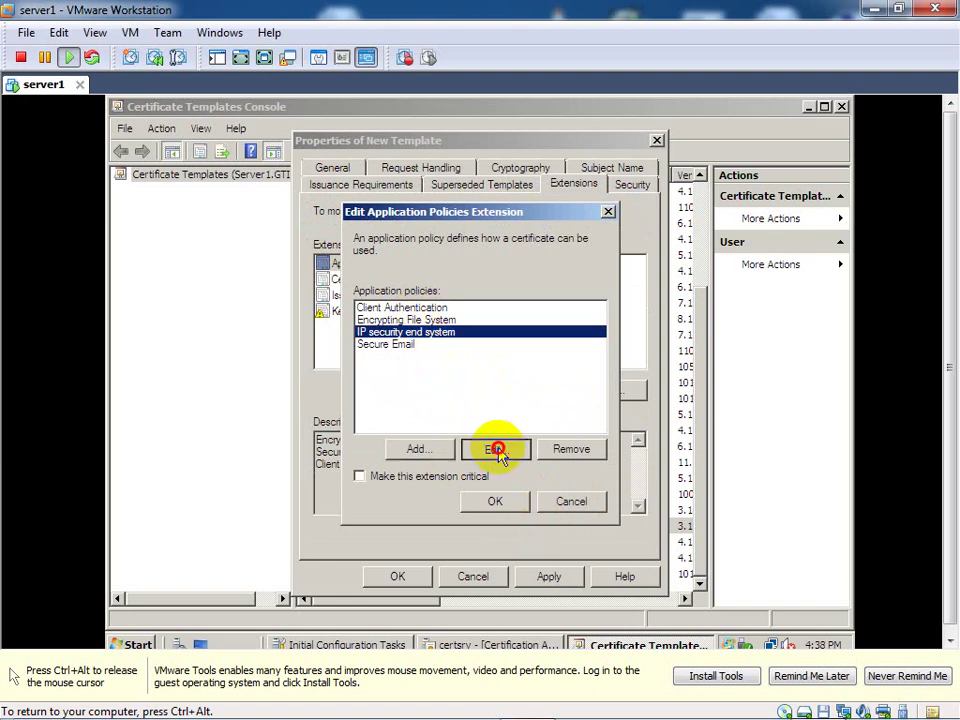
pyautogui.click(613, 439)
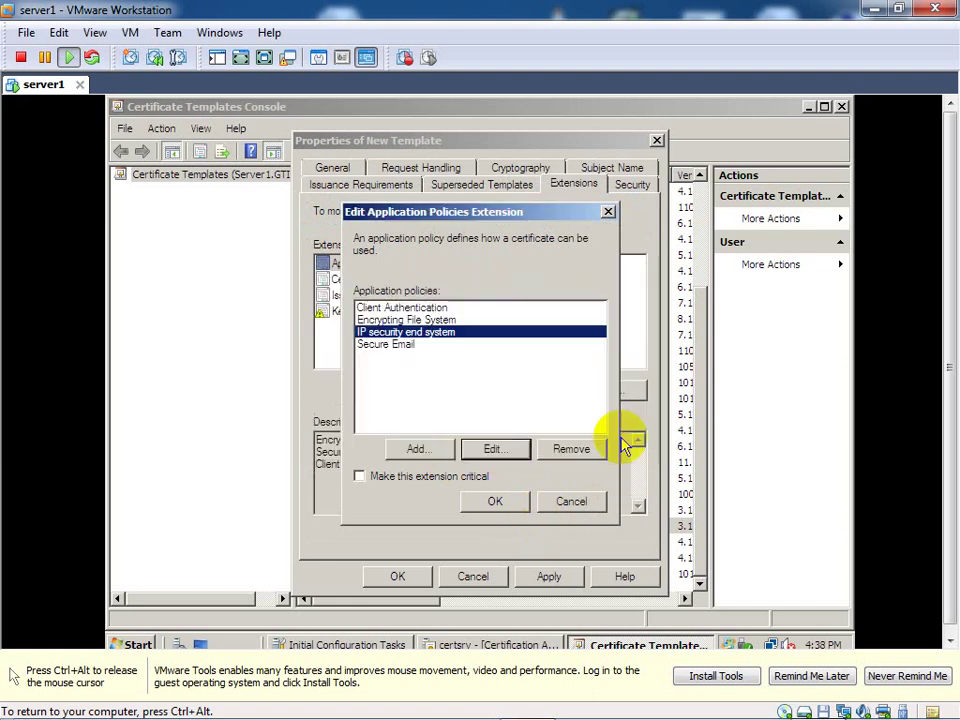
pyautogui.click(438, 450)
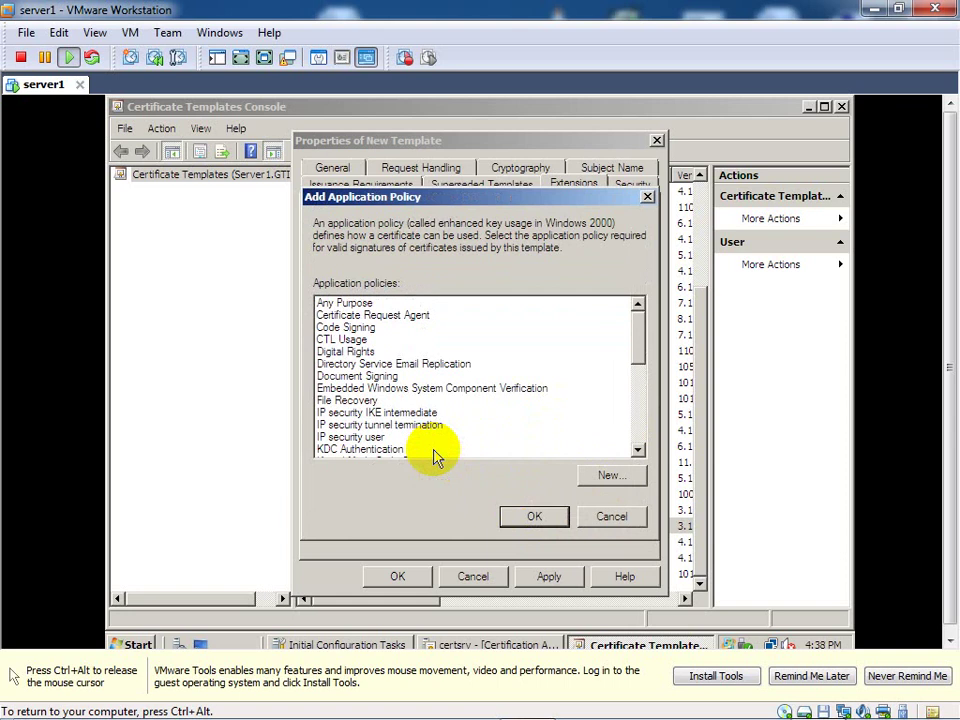
pyautogui.click(540, 514)
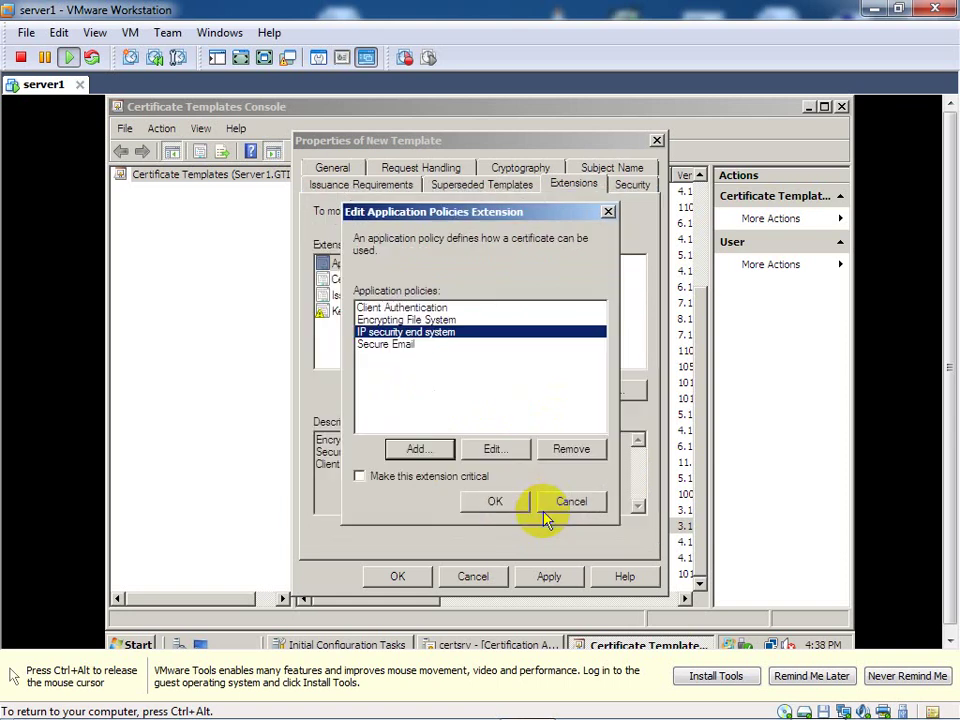
pyautogui.click(497, 450)
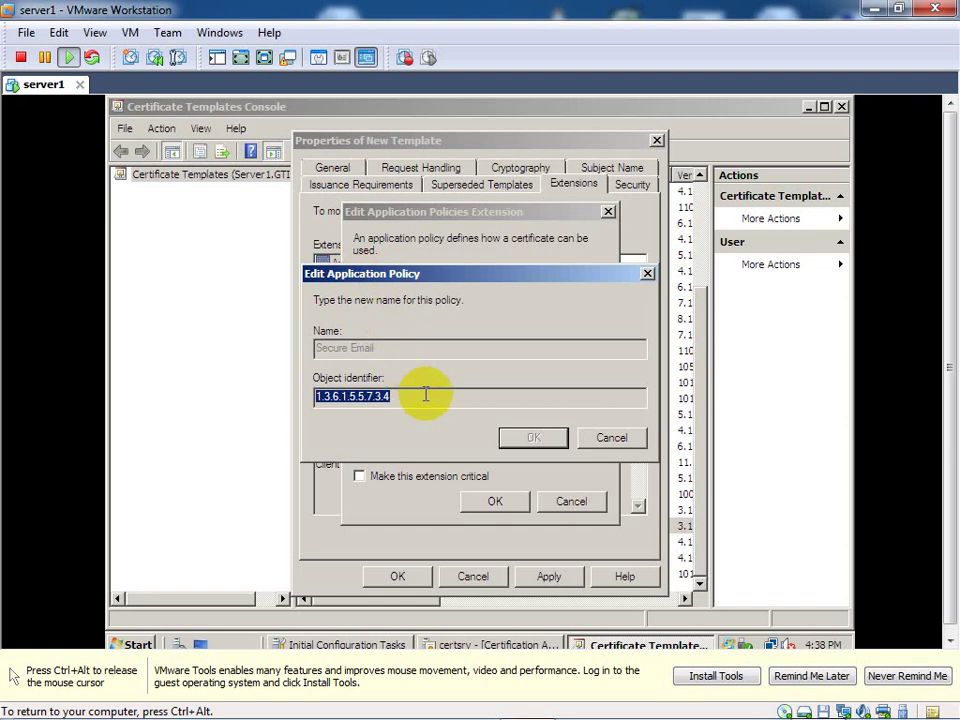
pyautogui.click(596, 439)
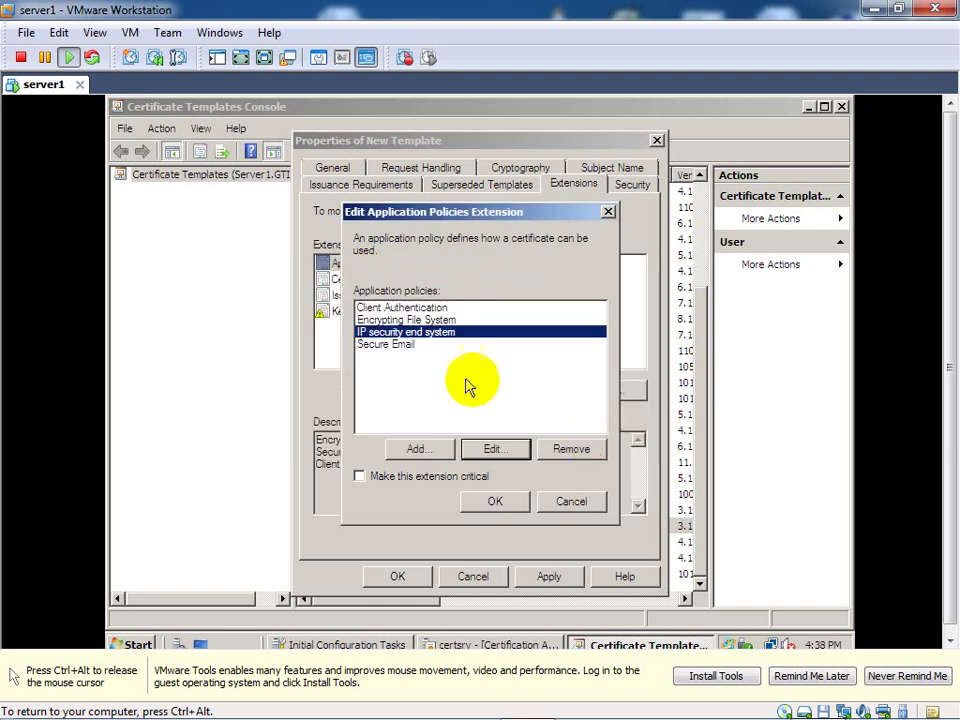
pyautogui.click(397, 346)
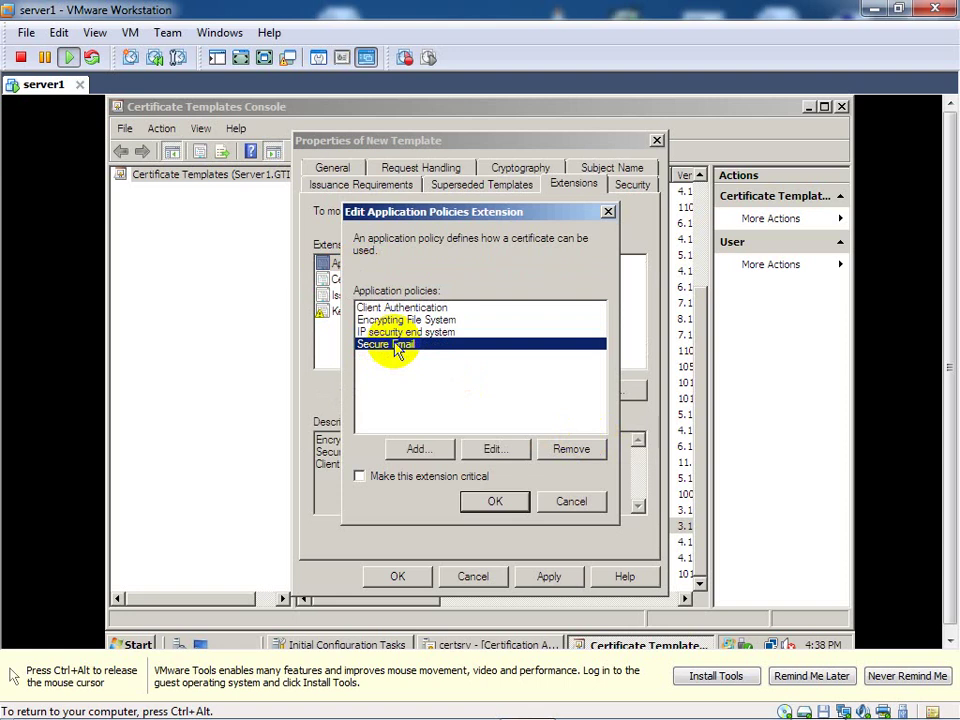
pyautogui.rightClick(398, 350)
pyautogui.click(370, 347)
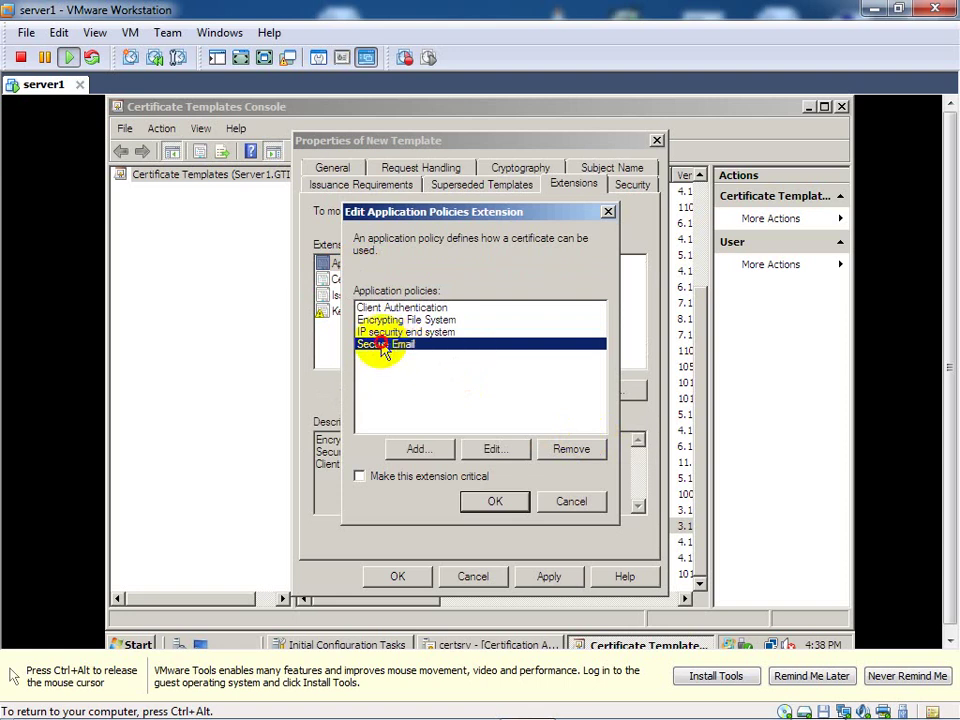
pyautogui.doubleClick(385, 347)
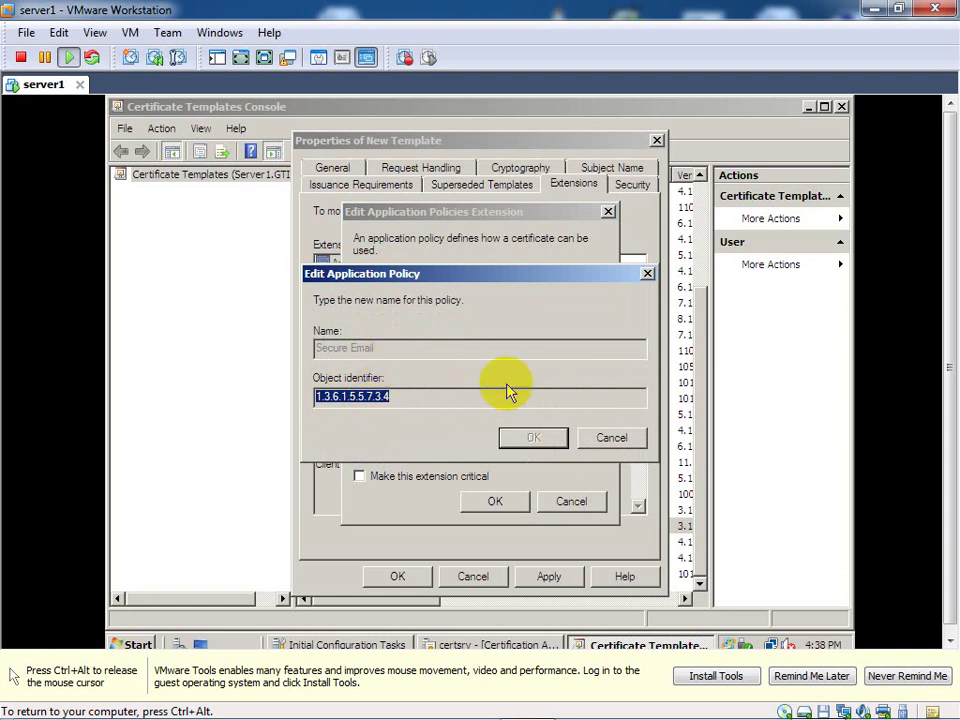
pyautogui.click(624, 440)
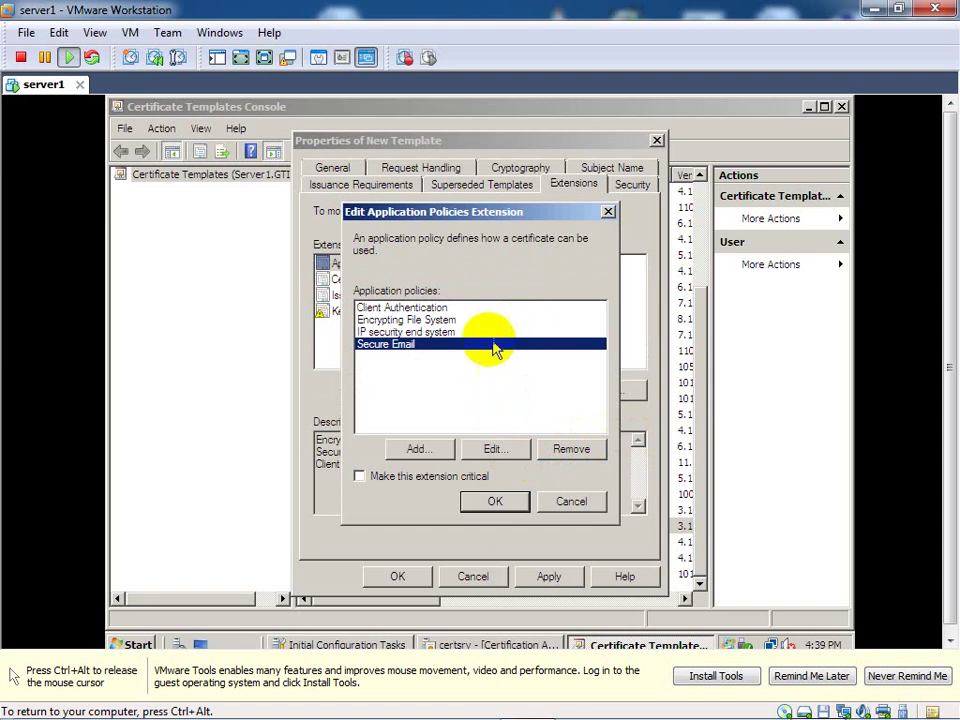
# Remove the IP security end system policy from the Application Policies extension and accept the edited list
pyautogui.click(440, 333)
pyautogui.click(586, 450)
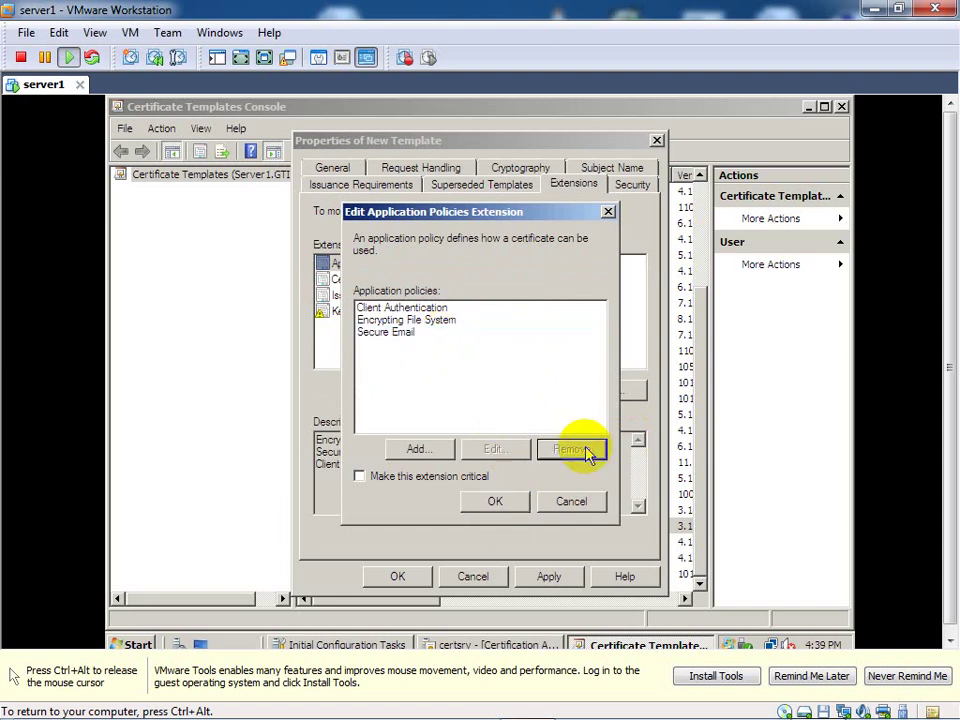
pyautogui.click(497, 393)
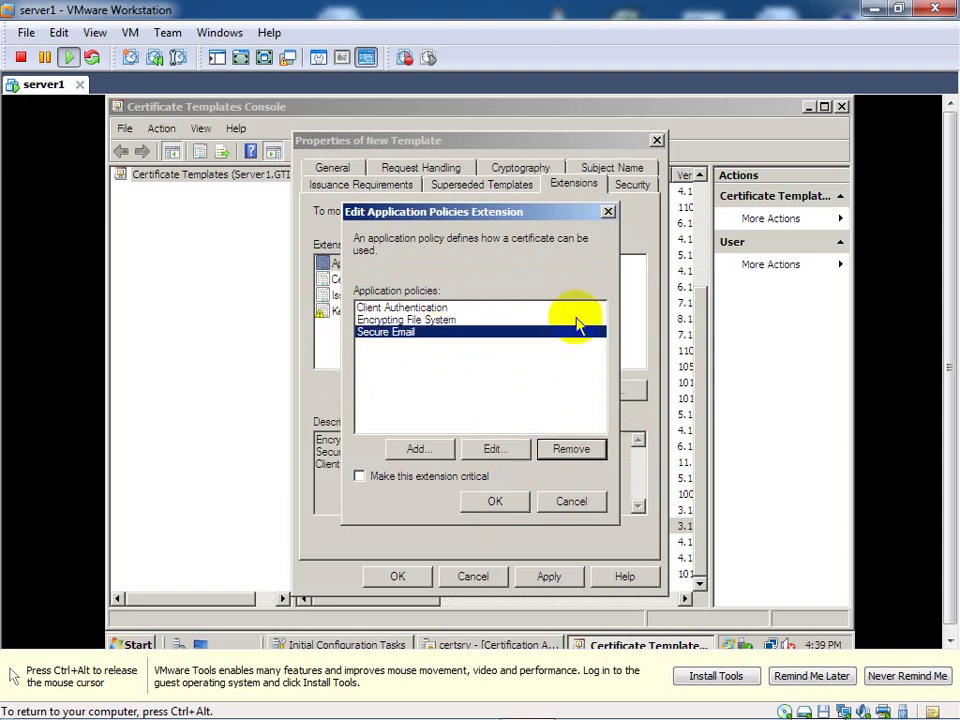
pyautogui.click(497, 503)
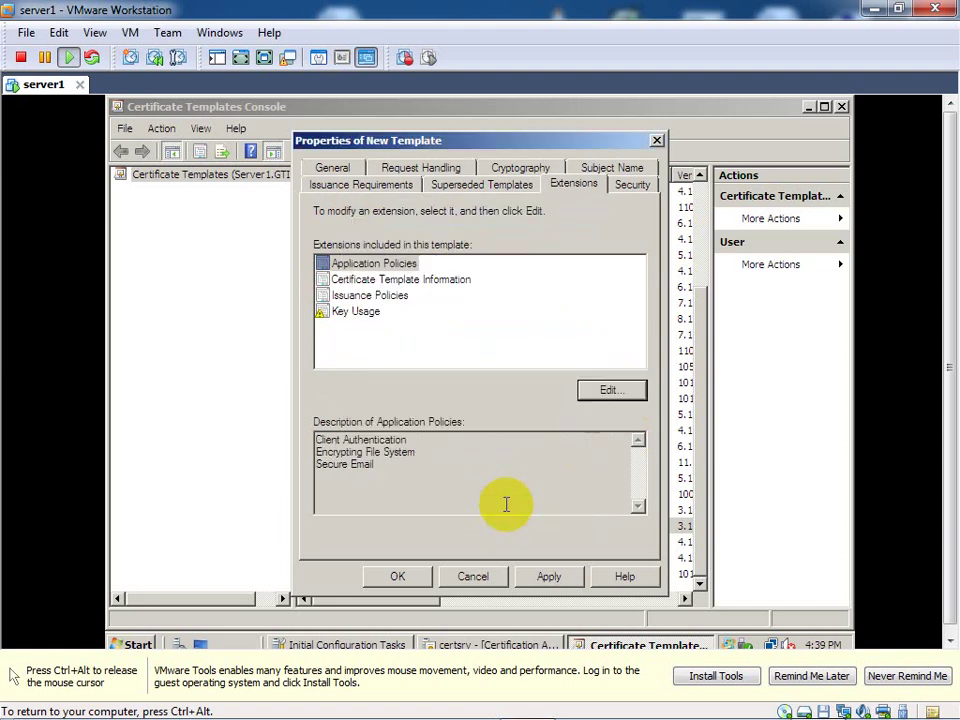
pyautogui.moveTo(364, 470); pyautogui.dragTo(312, 468)
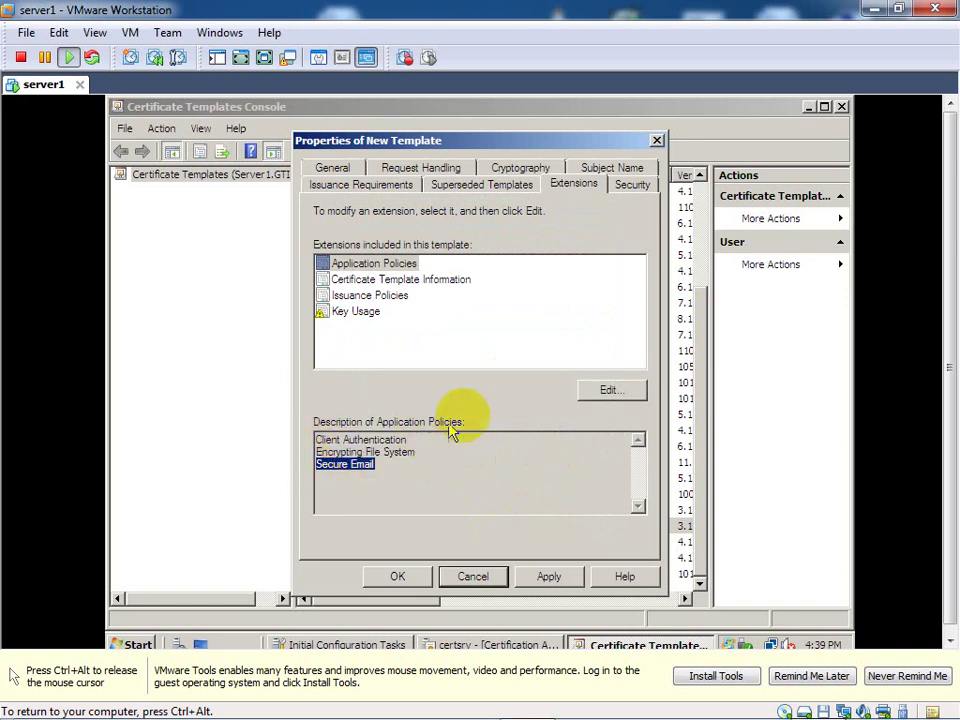
# Check the fields for defining a new application policy, and add the existing OCSP Signing policy to the Application Policies extension
pyautogui.click(604, 392)
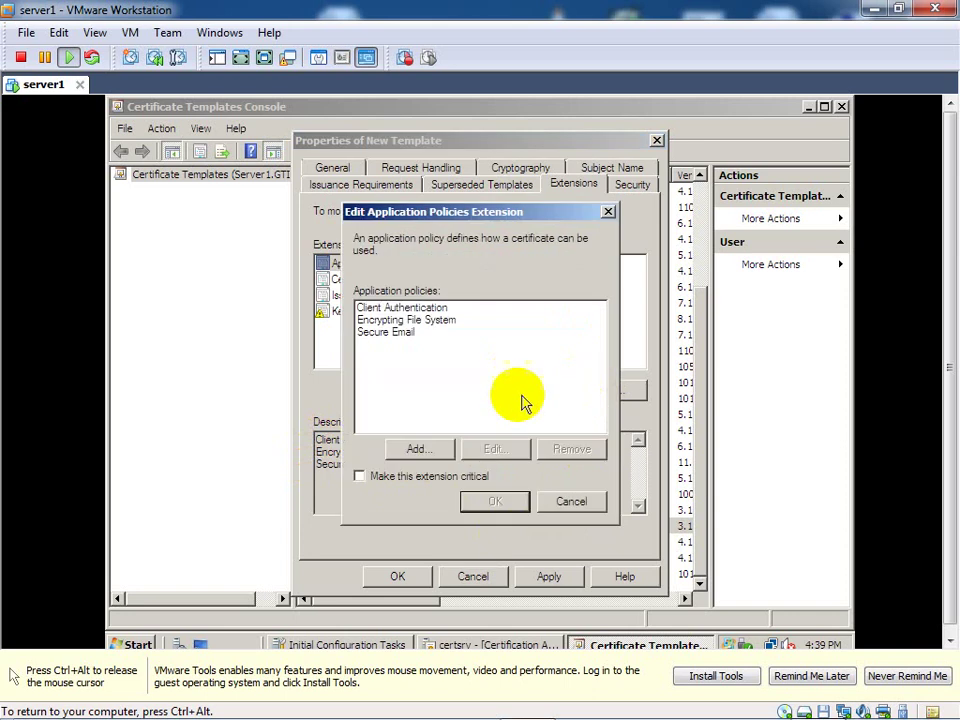
pyautogui.click(428, 455)
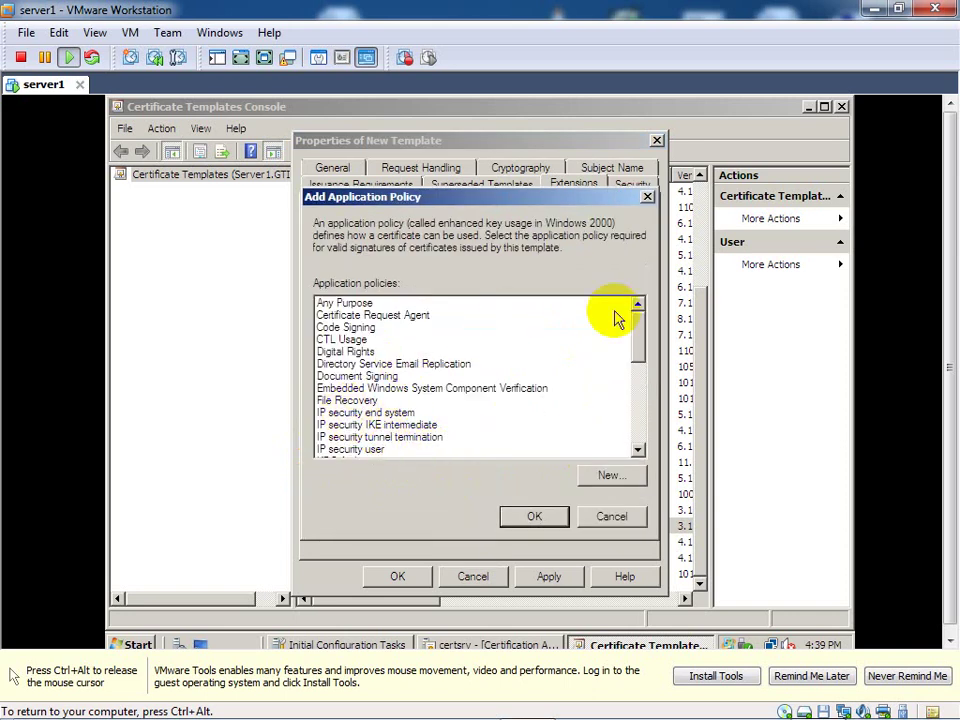
pyautogui.moveTo(635, 322); pyautogui.dragTo(650, 428)
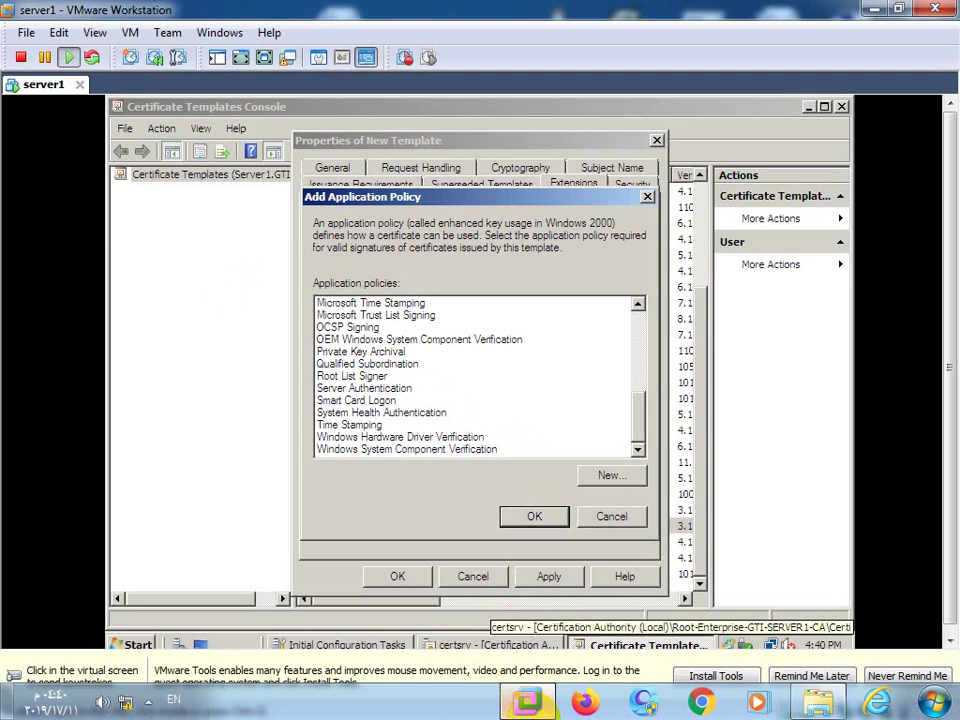
pyautogui.moveTo(527, 700)
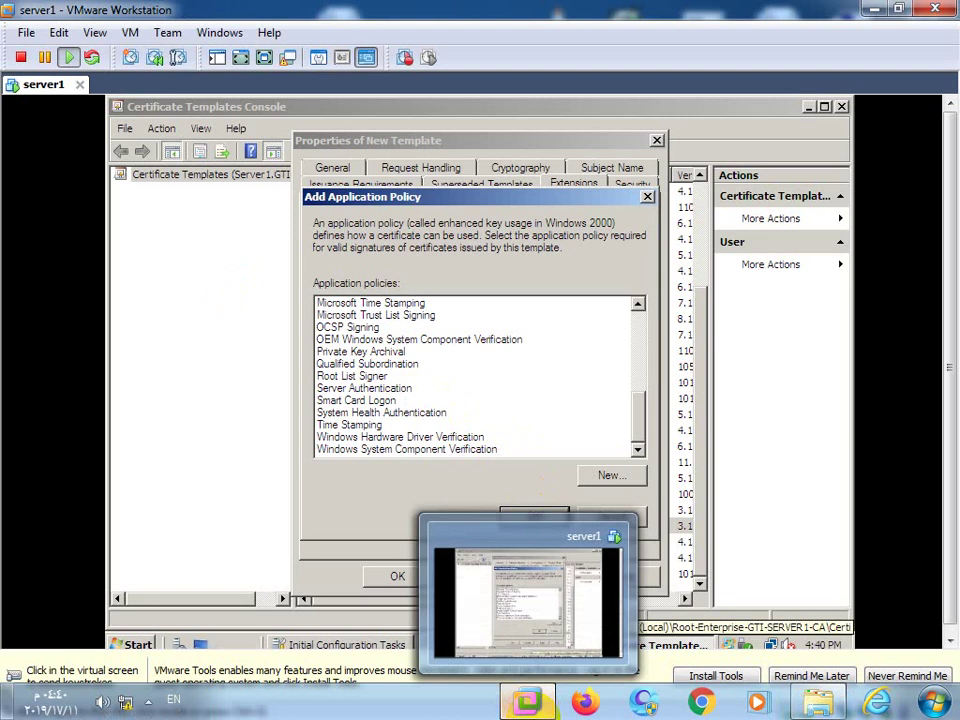
pyautogui.click(608, 476)
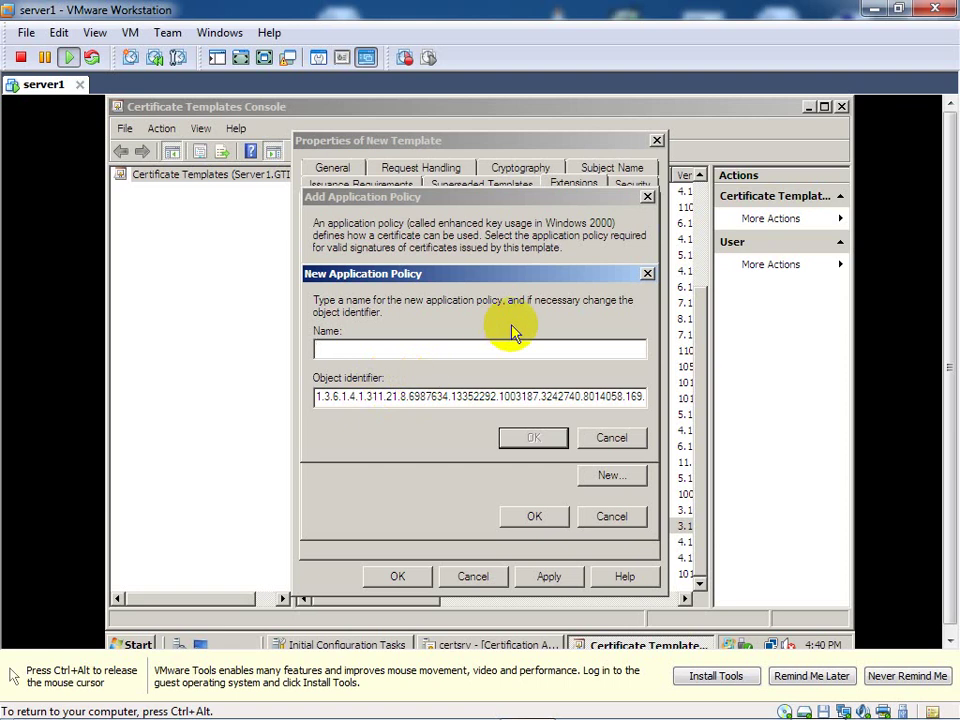
pyautogui.click(647, 273)
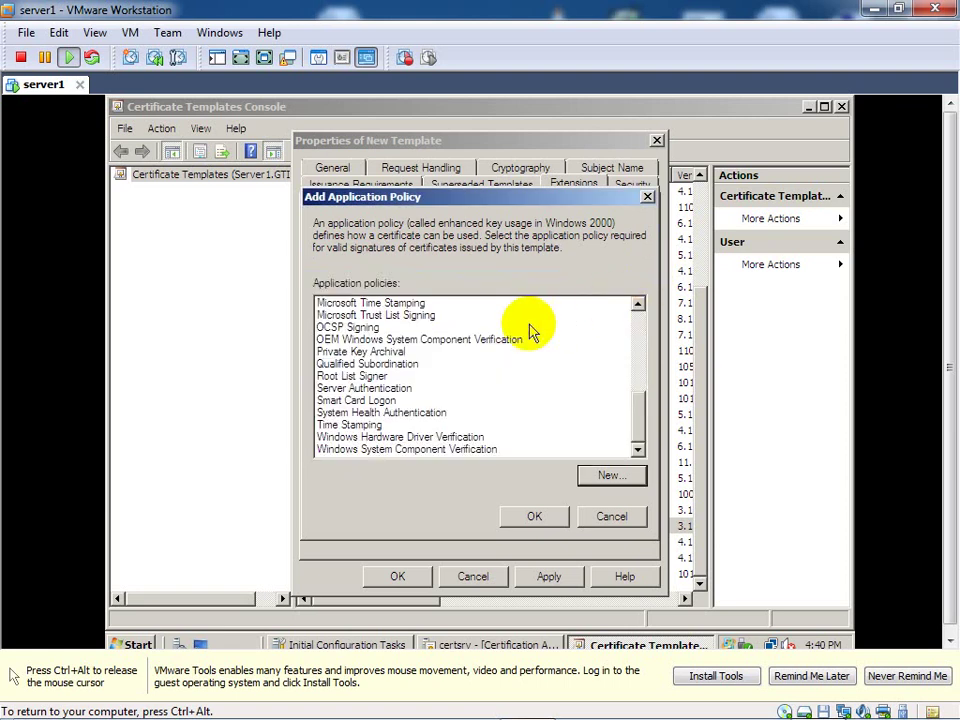
pyautogui.click(340, 330)
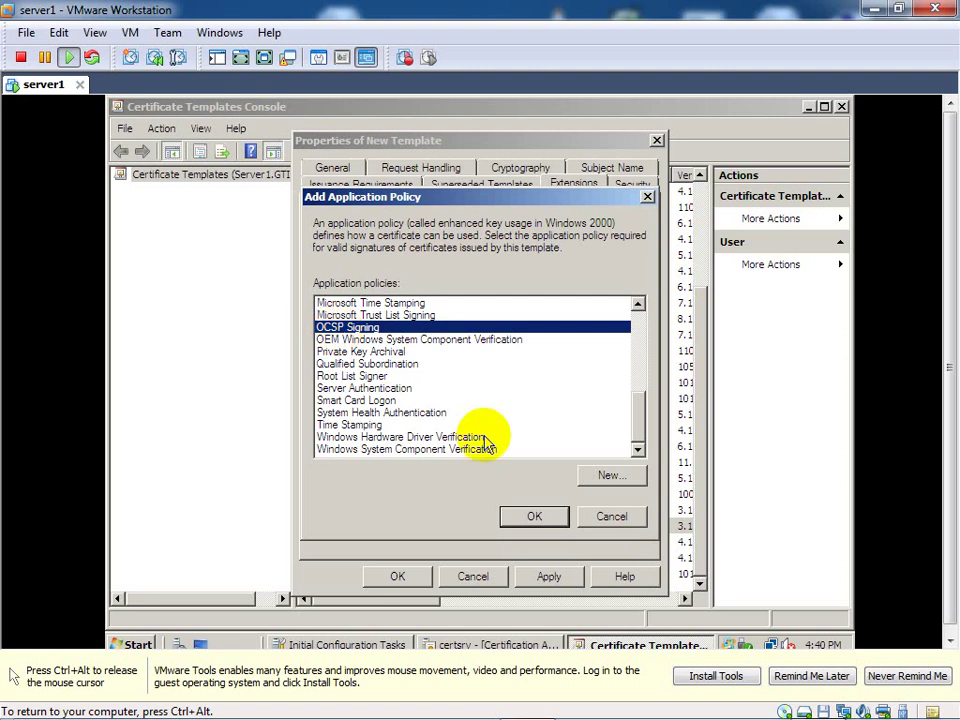
pyautogui.click(532, 516)
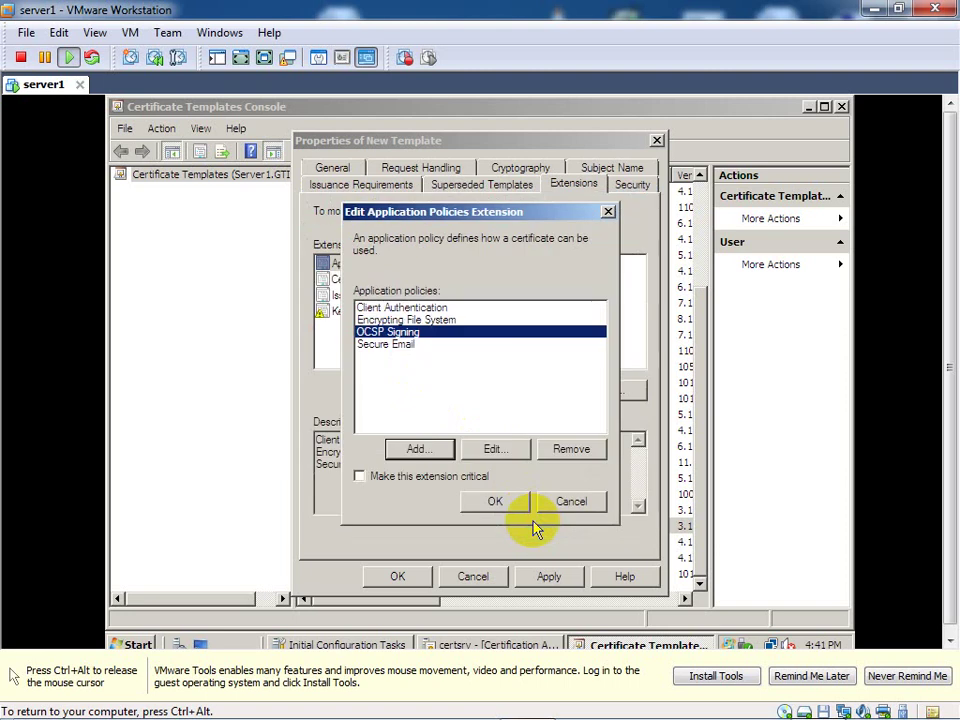
# Check the policies still available to add, and accept the Application Policies list with OCSP Signing included
pyautogui.click(430, 448)
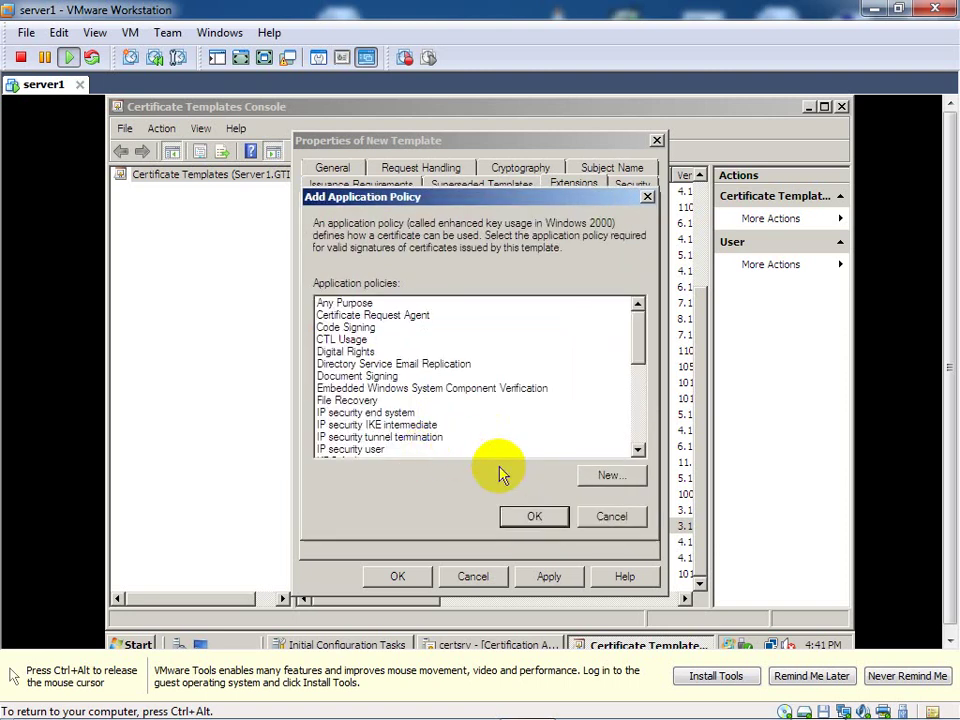
pyautogui.click(532, 516)
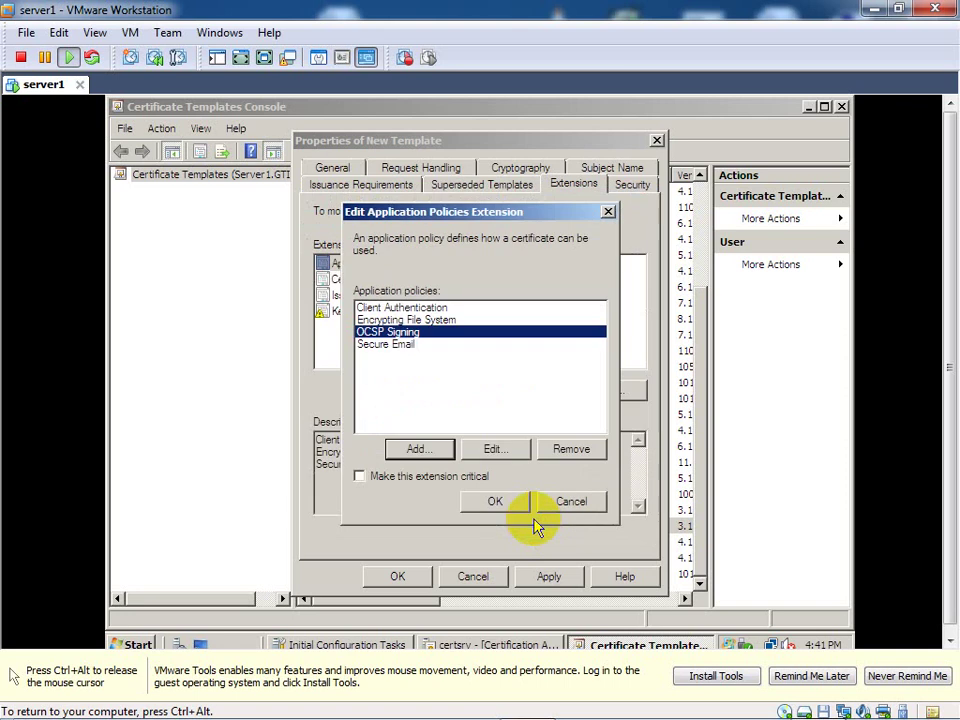
pyautogui.click(508, 506)
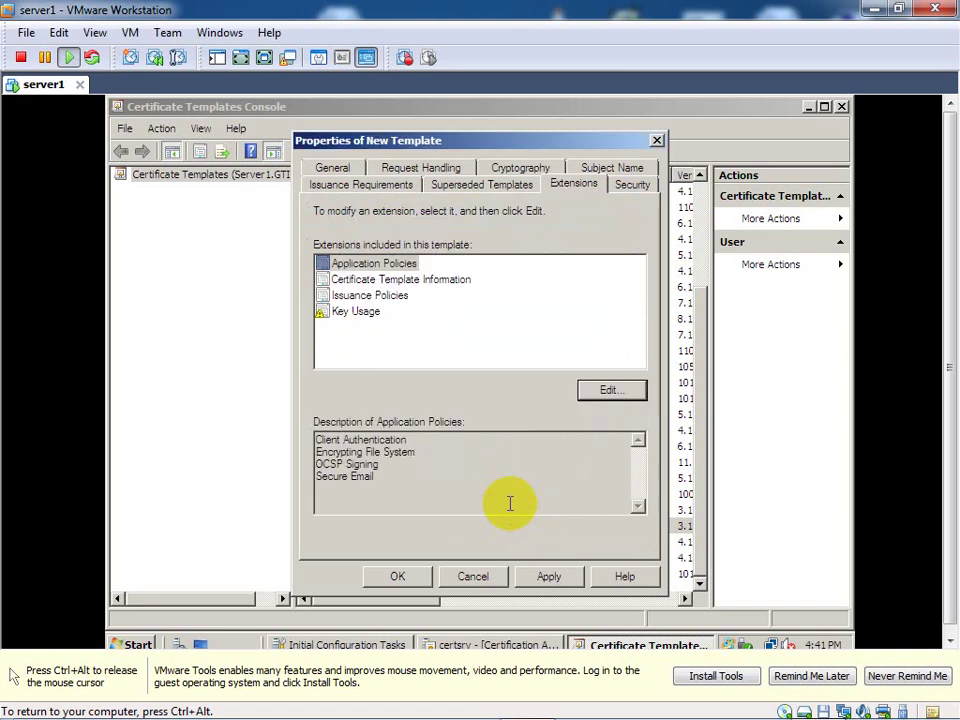
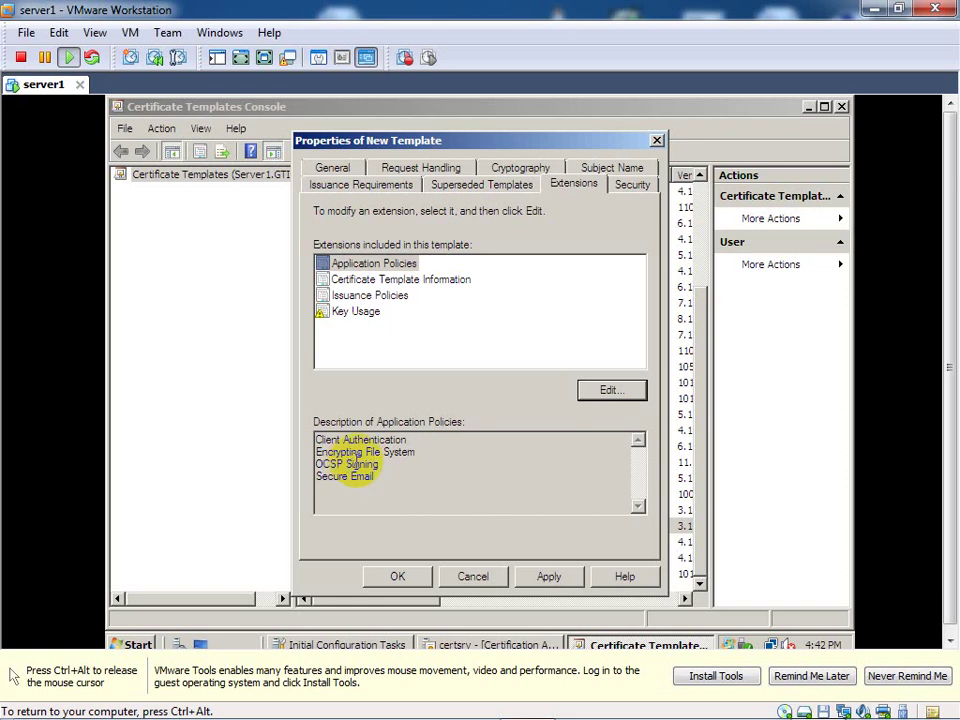
# Remove the OCSP Signing policy from the template's Application Policies extension and accept the edited list
pyautogui.click(622, 391)
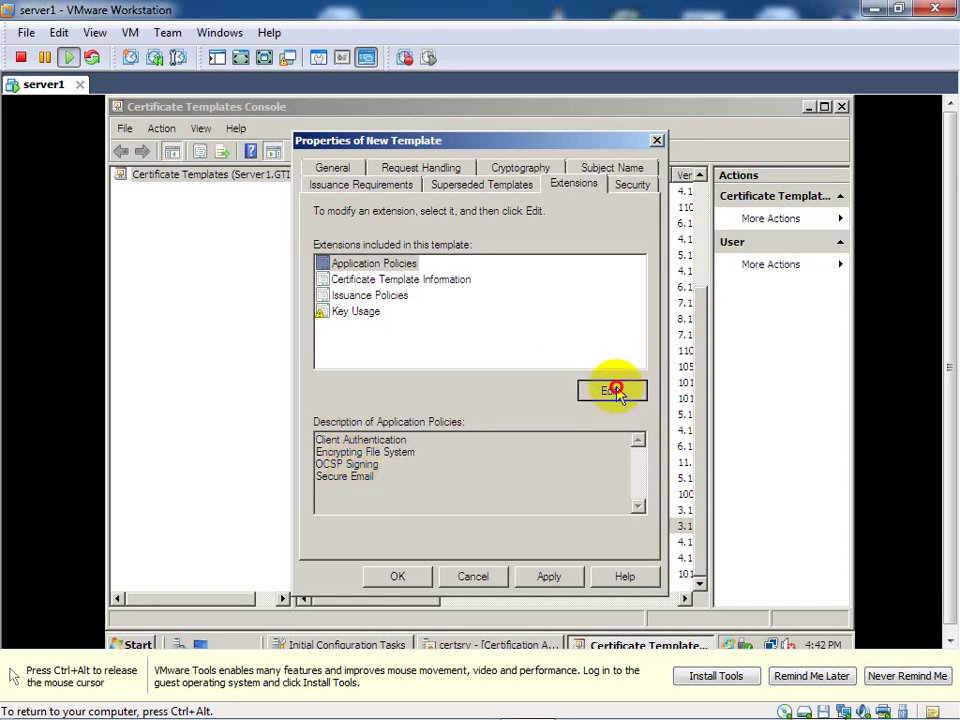
pyautogui.click(410, 333)
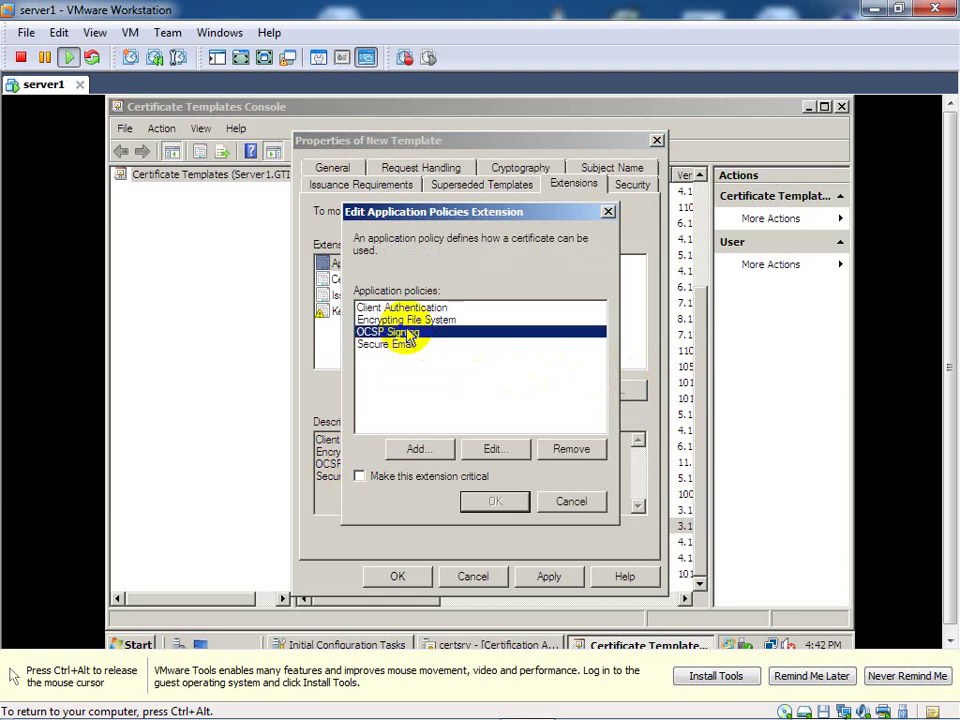
pyautogui.click(569, 452)
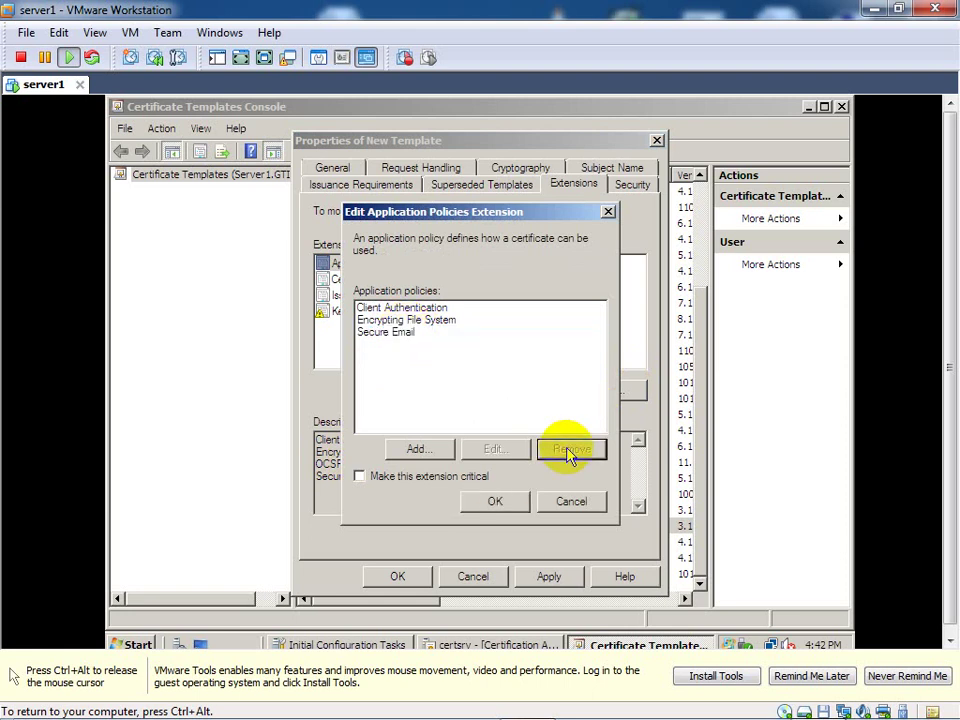
pyautogui.click(510, 501)
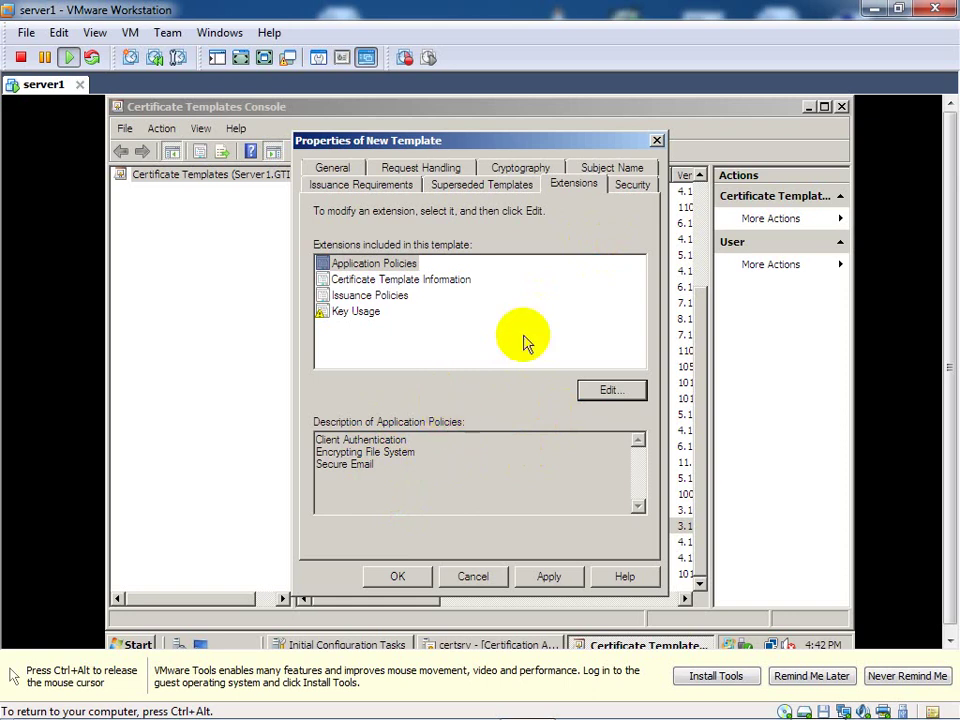
# Allow the Enroll and Autoenroll permissions for Authenticated Users in the new template's security settings
pyautogui.click(630, 190)
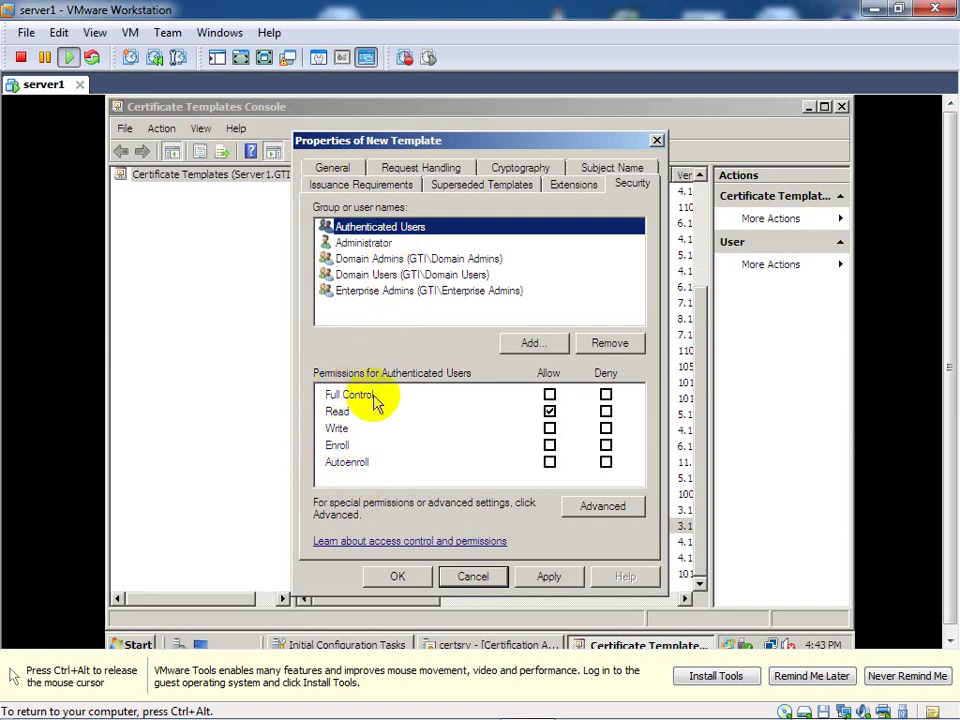
pyautogui.click(342, 447)
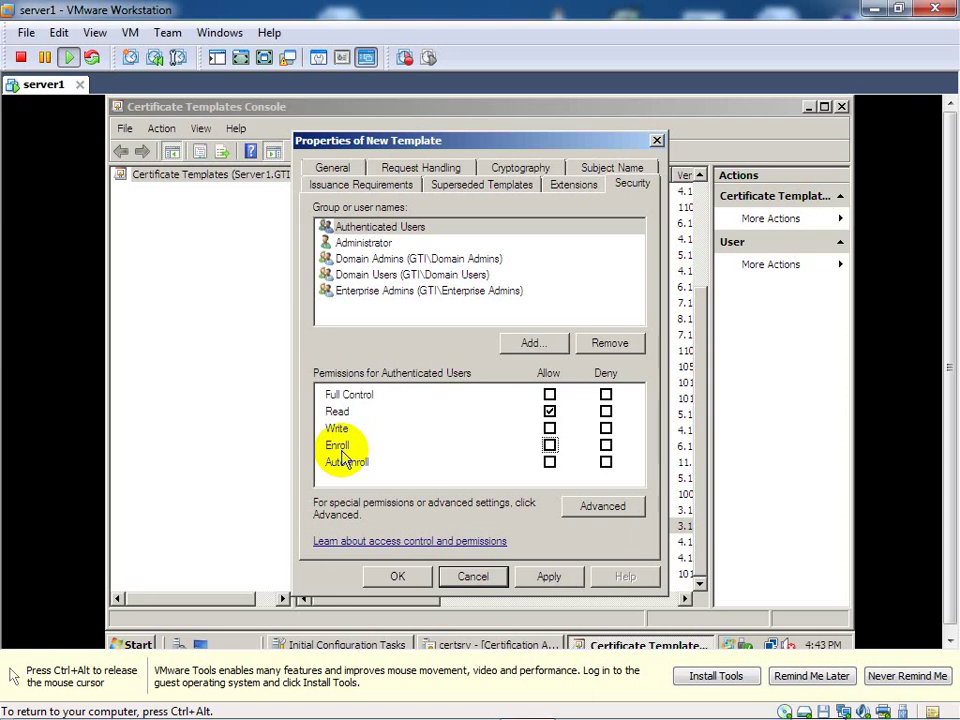
pyautogui.click(550, 446)
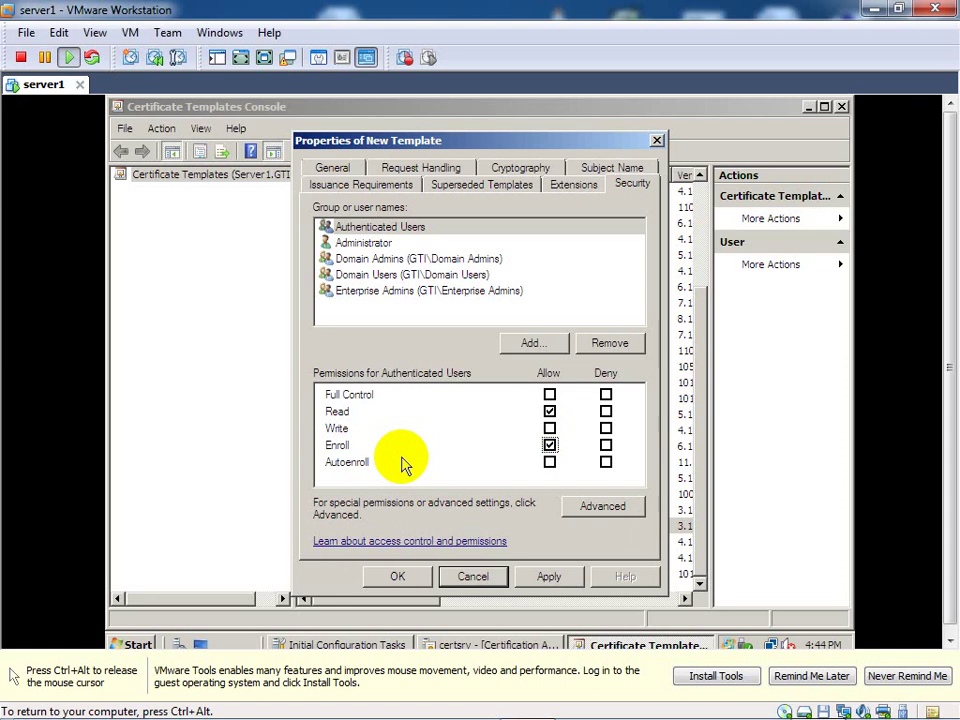
pyautogui.click(342, 470)
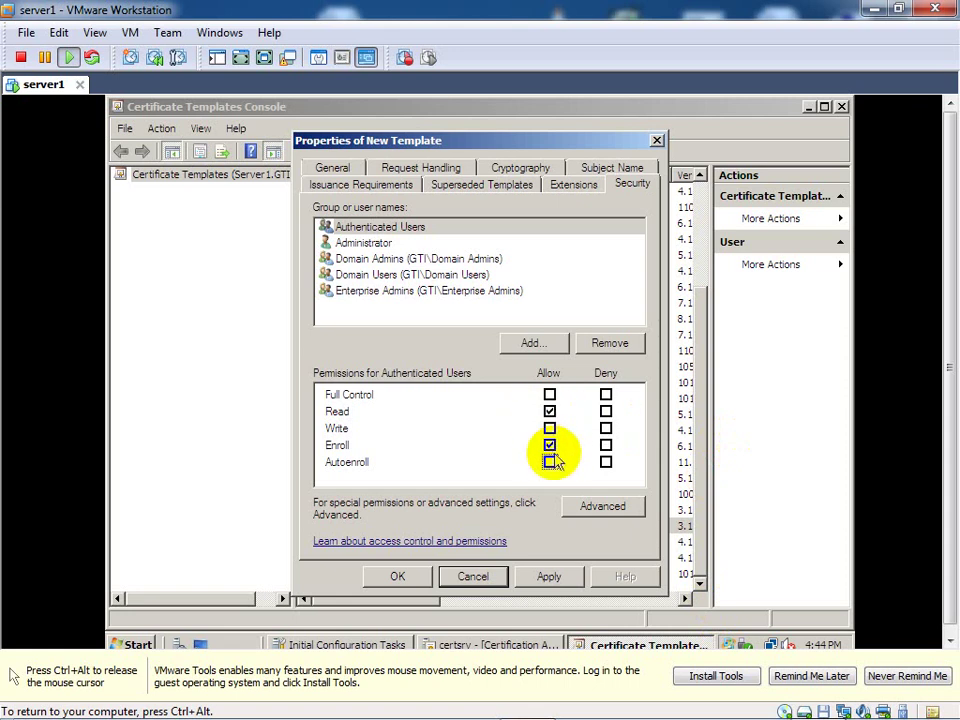
pyautogui.click(551, 466)
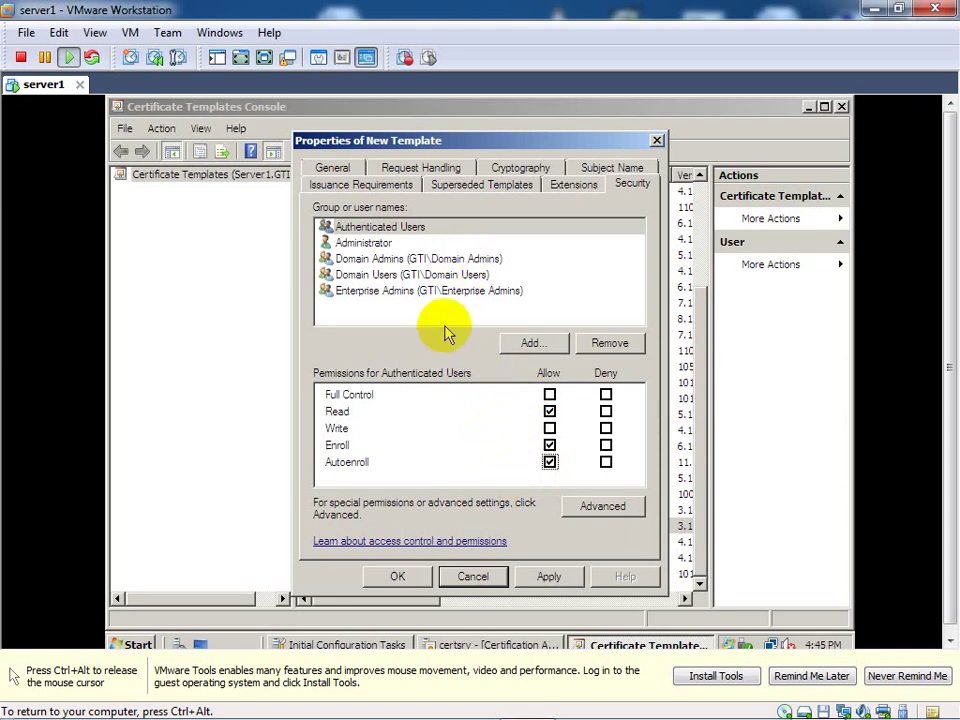
# Review the template permissions of Administrator, Domain Admins, Domain Users and Enterprise Admins, and compare them with Authenticated Users
pyautogui.click(380, 243)
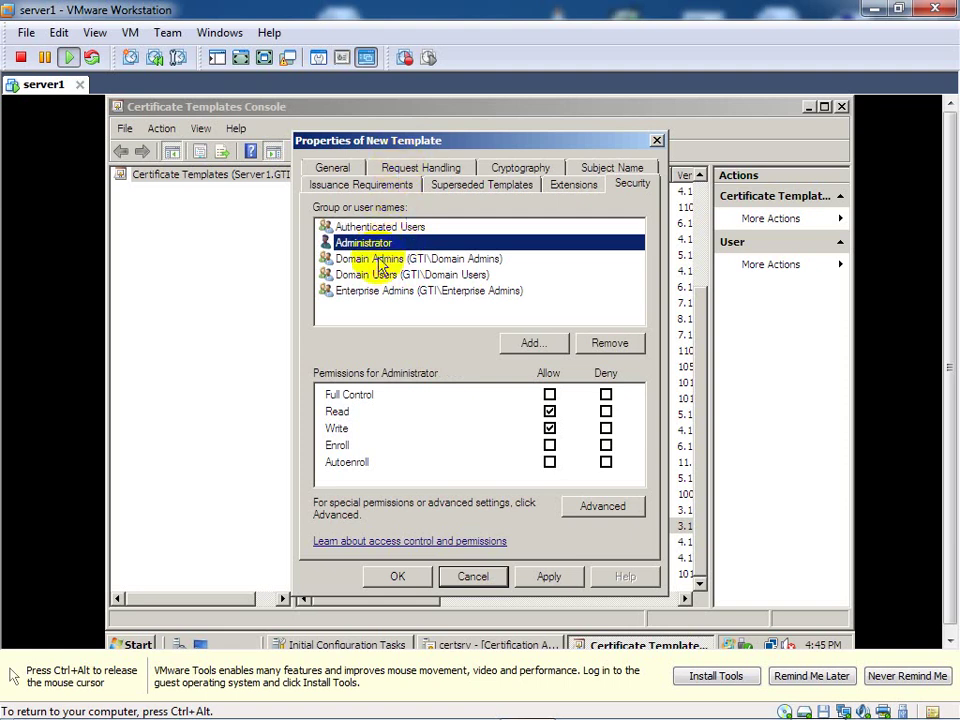
pyautogui.click(345, 227)
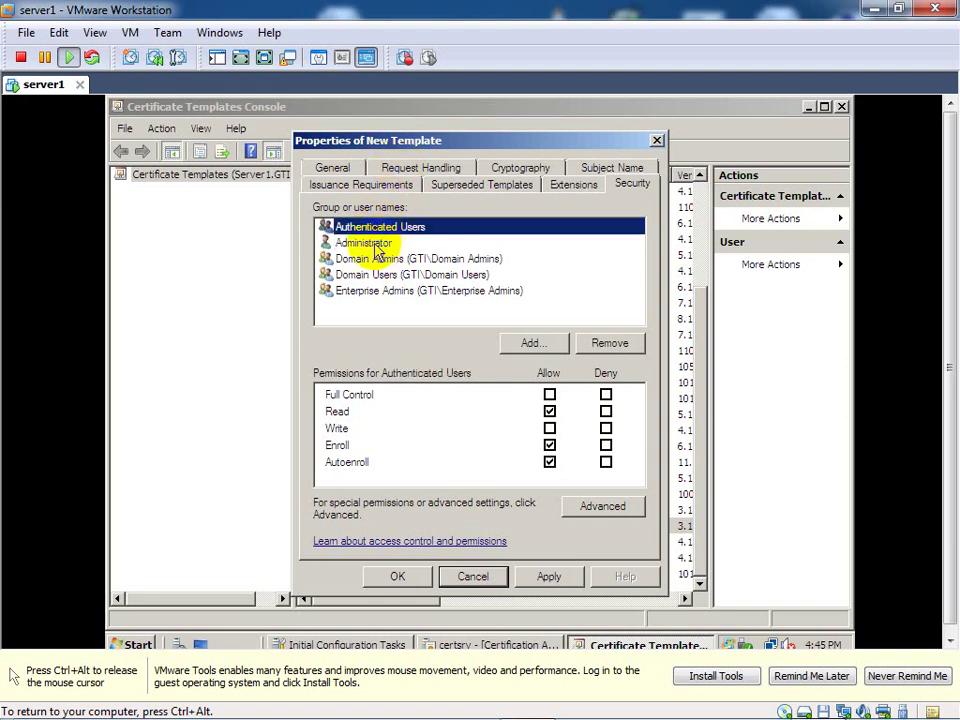
pyautogui.click(374, 244)
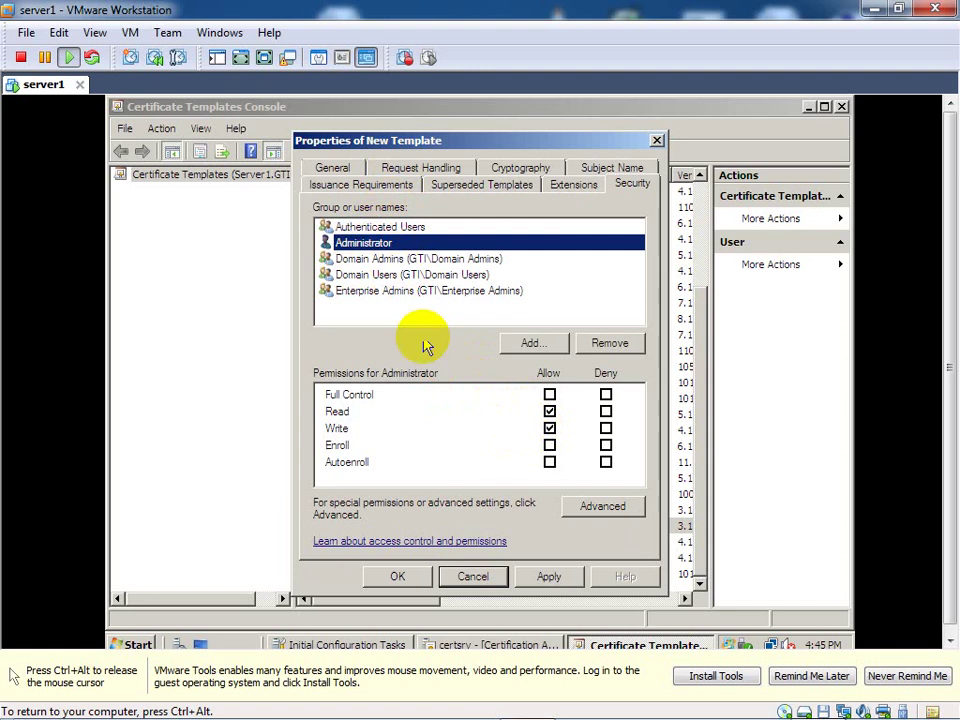
pyautogui.click(380, 259)
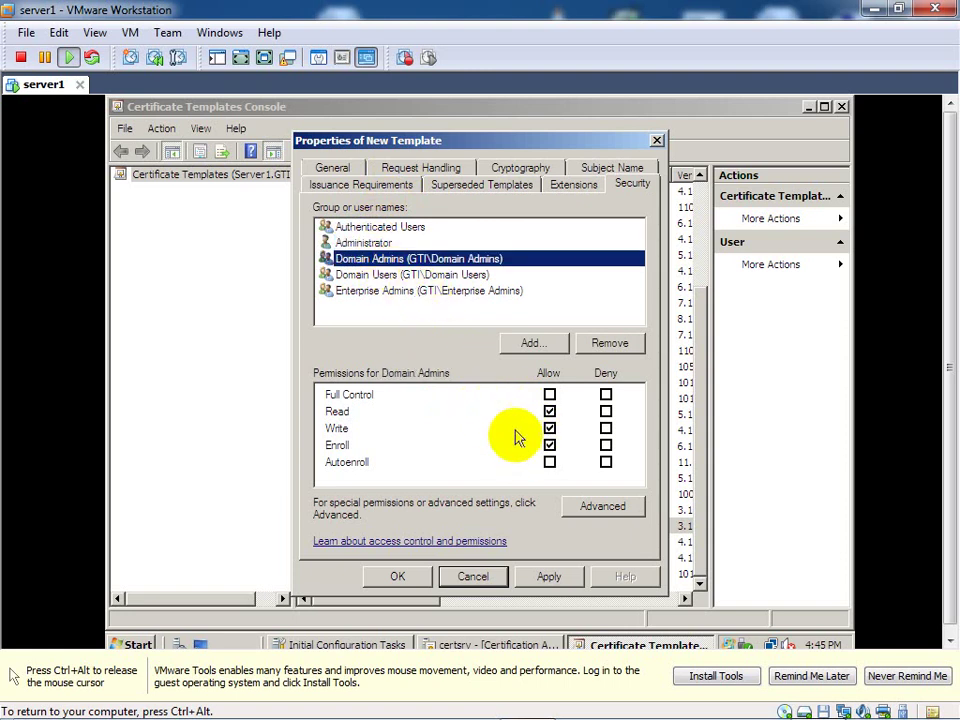
pyautogui.click(380, 275)
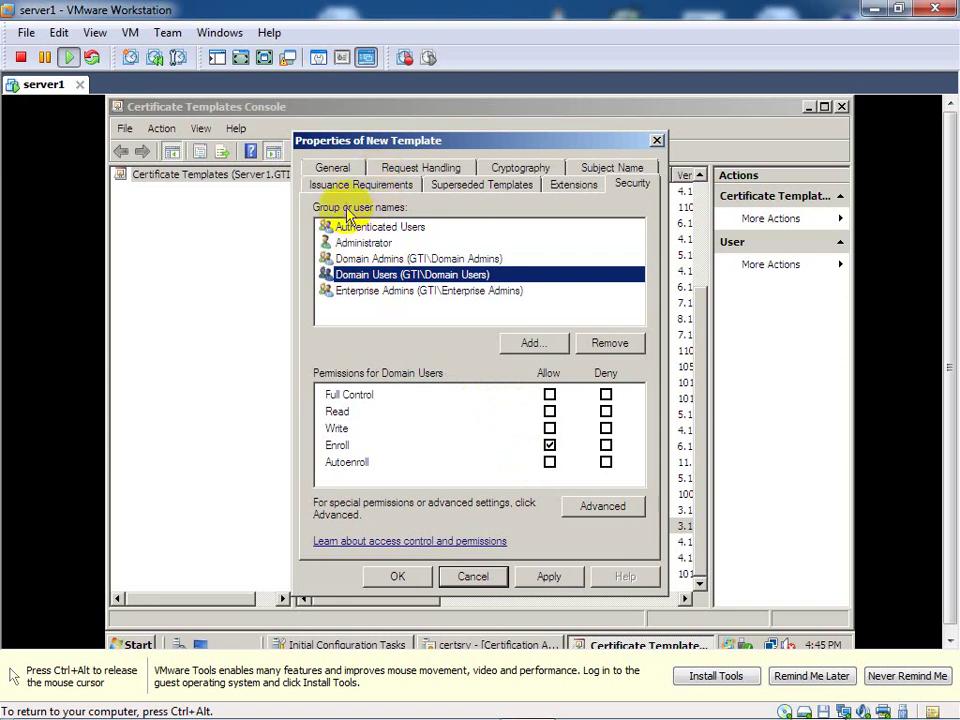
pyautogui.click(372, 292)
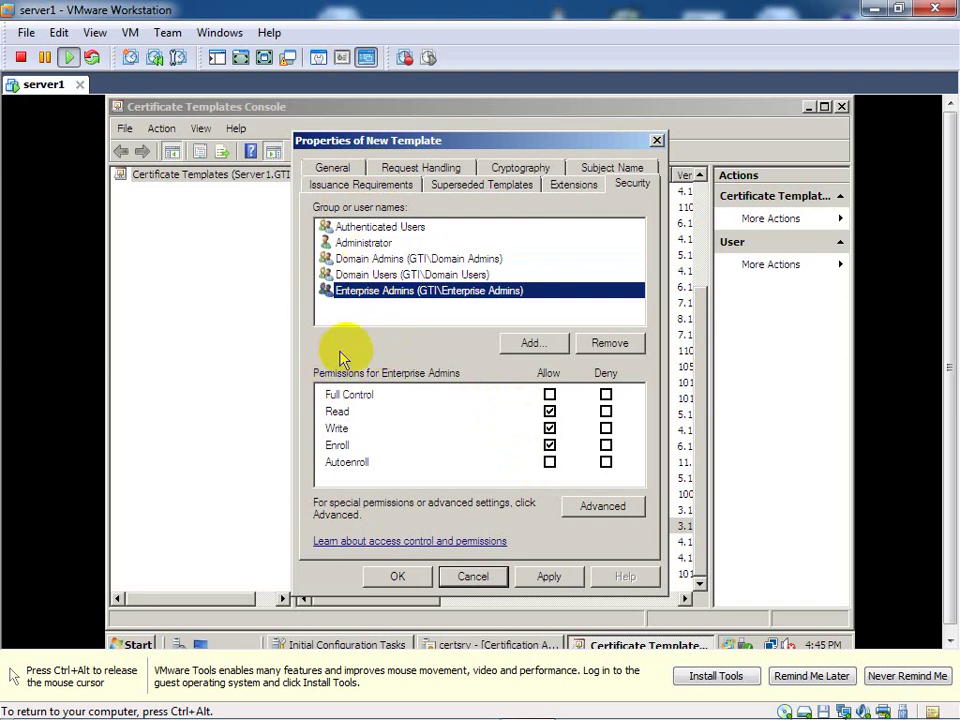
pyautogui.click(358, 227)
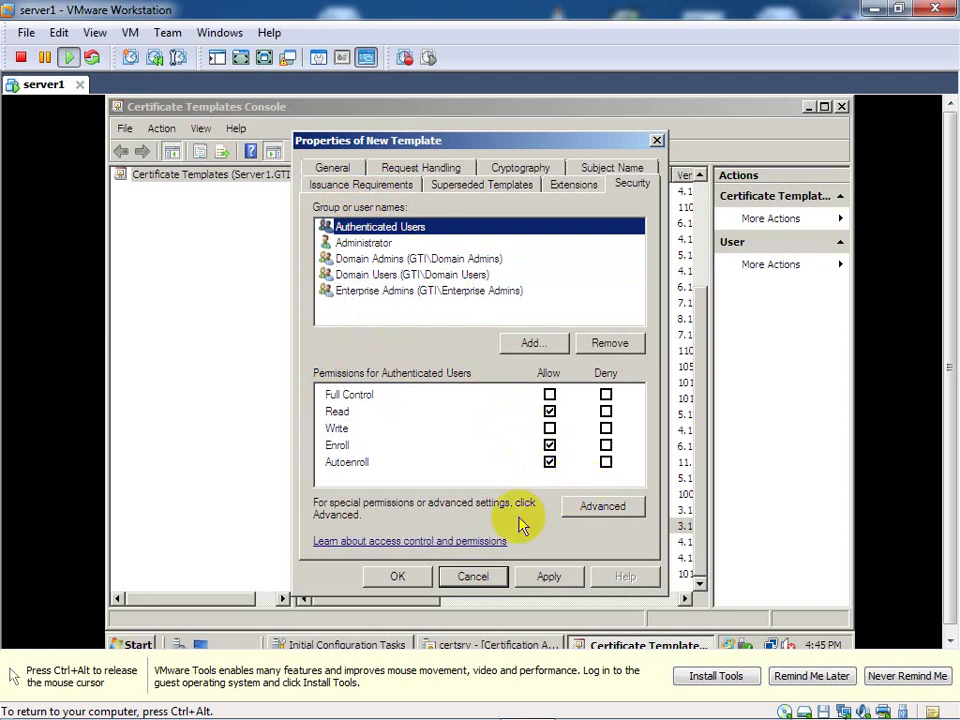
# Apply and save the new template's properties, and close the Certificate Templates Console after checking the template list
pyautogui.click(545, 580)
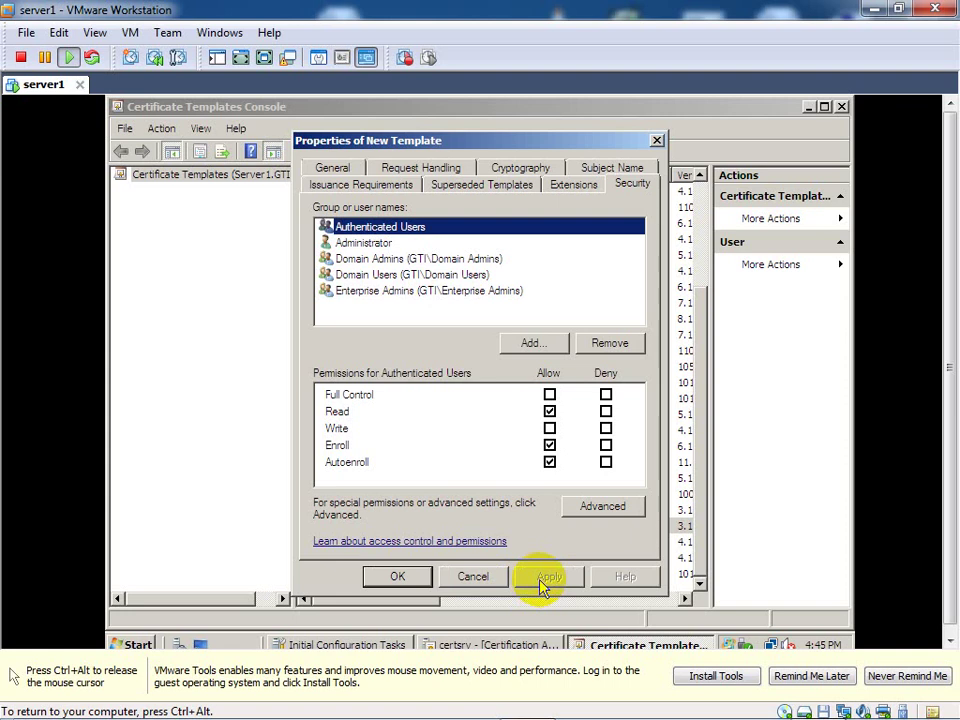
pyautogui.click(415, 578)
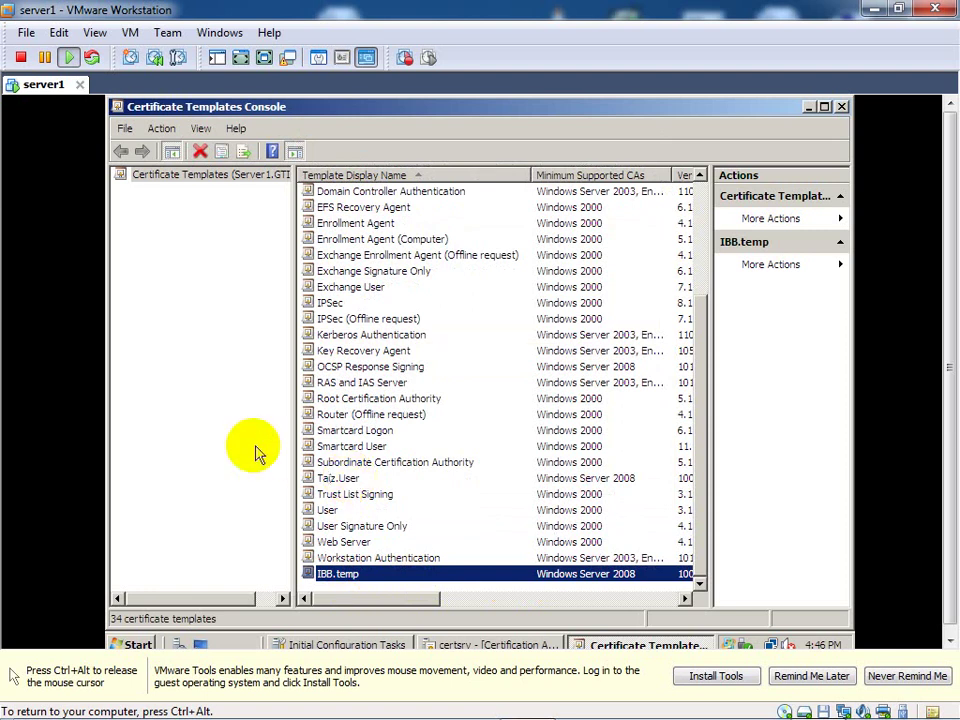
pyautogui.click(225, 430)
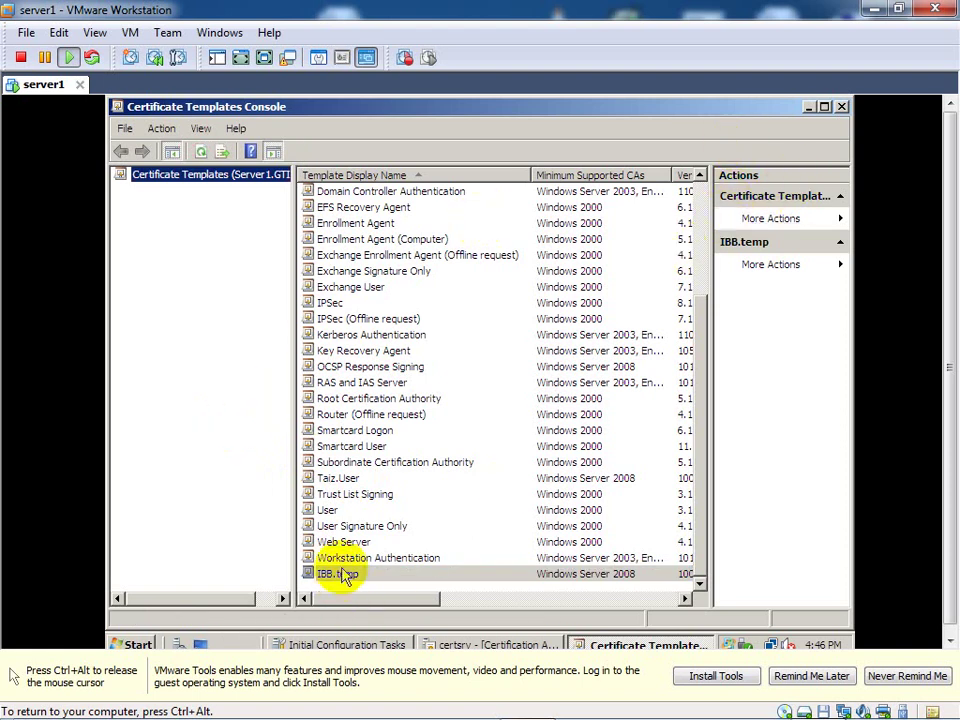
pyautogui.click(700, 200)
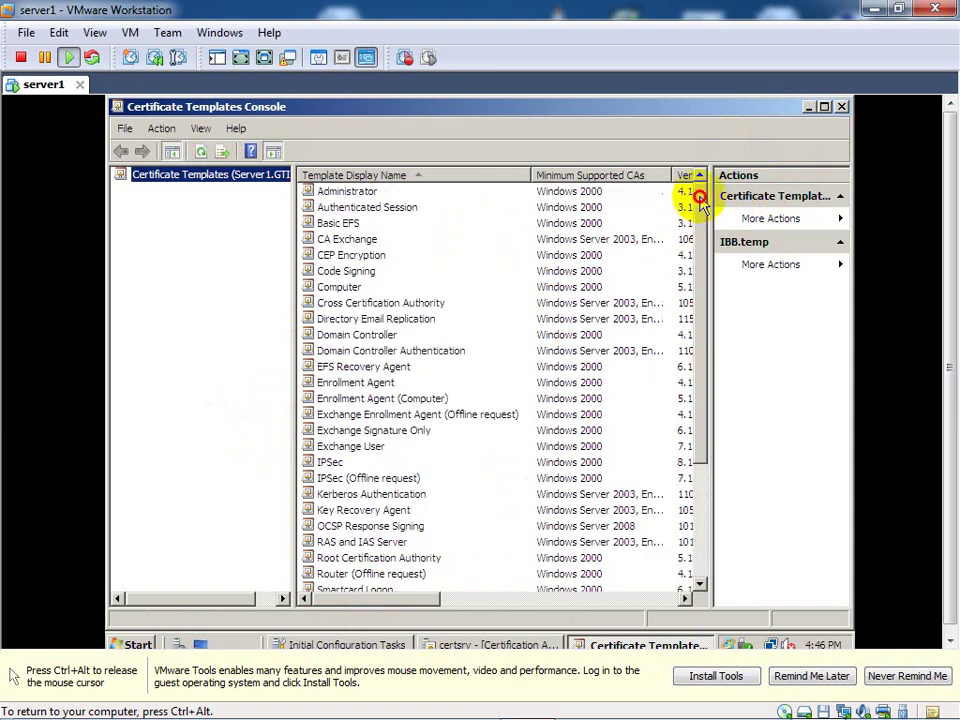
pyautogui.click(842, 107)
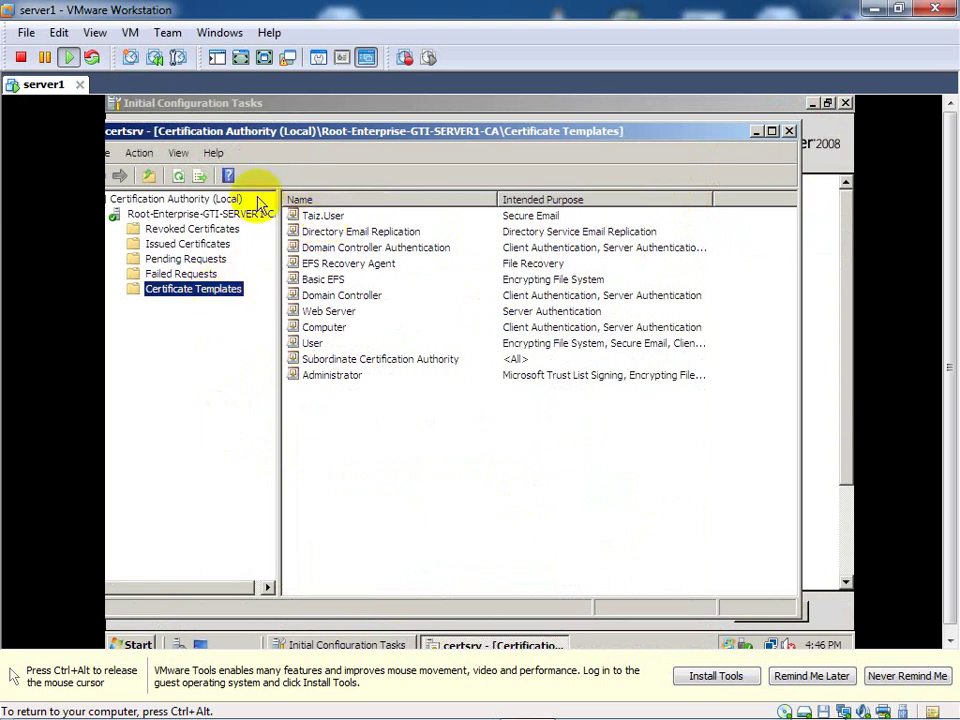
# Refresh the certification authority's Certificate Templates list and check whether the new template is offered for issuing
pyautogui.click(179, 176)
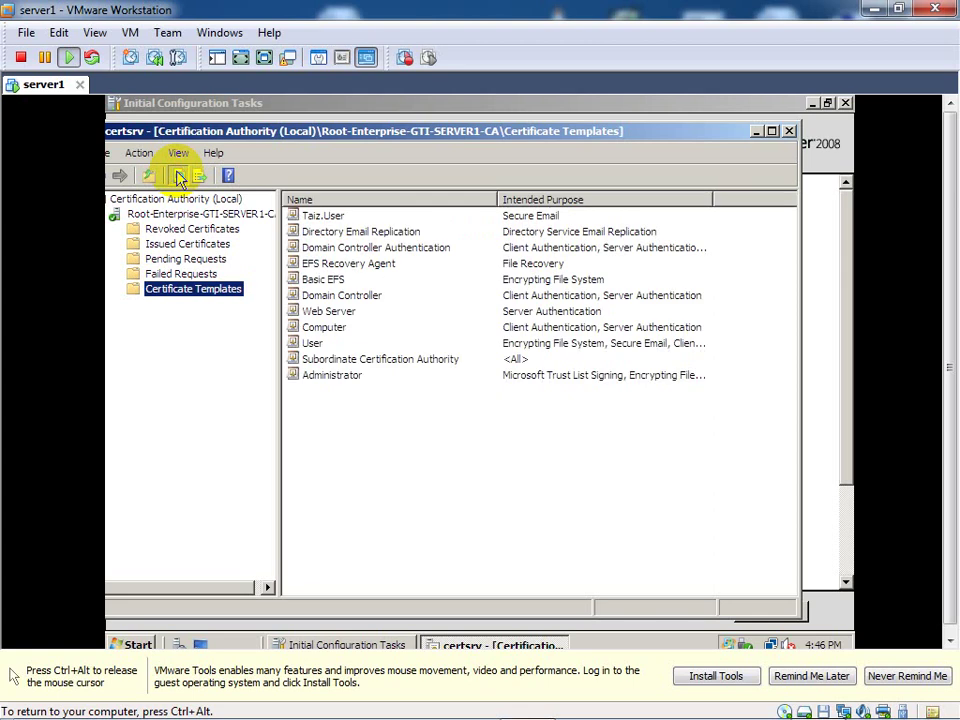
pyautogui.click(179, 176)
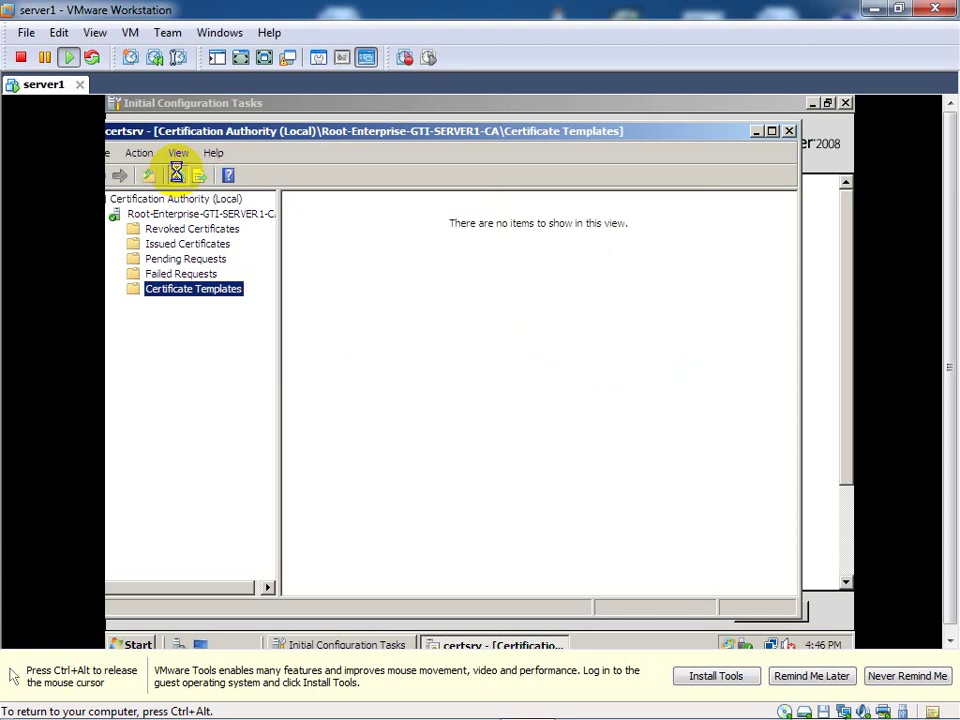
pyautogui.click(179, 176)
pyautogui.click(179, 176)
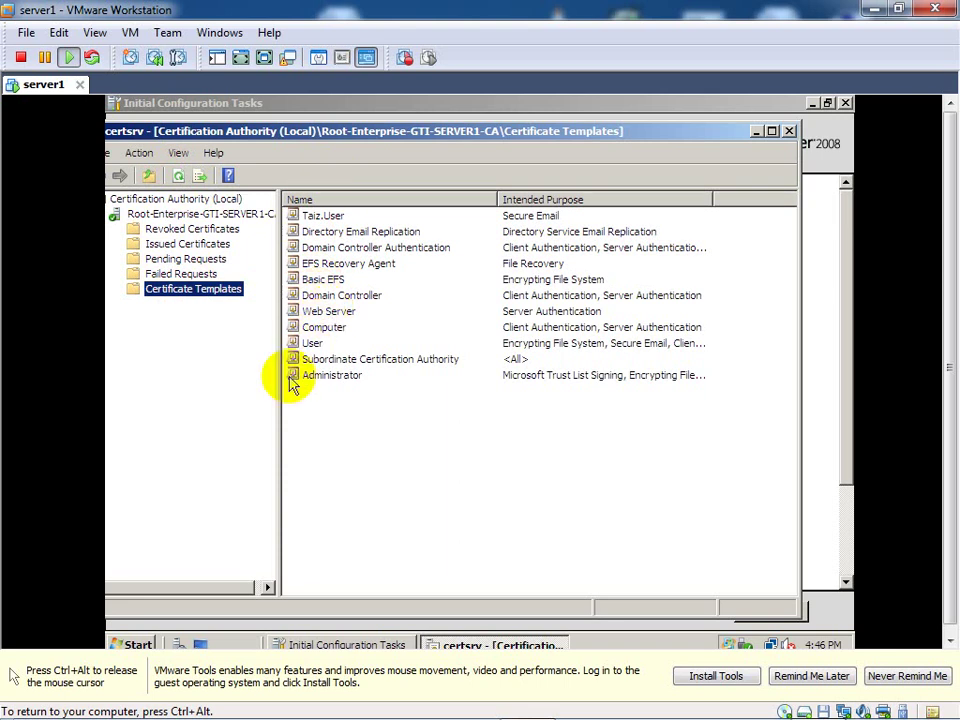
pyautogui.rightClick(199, 303)
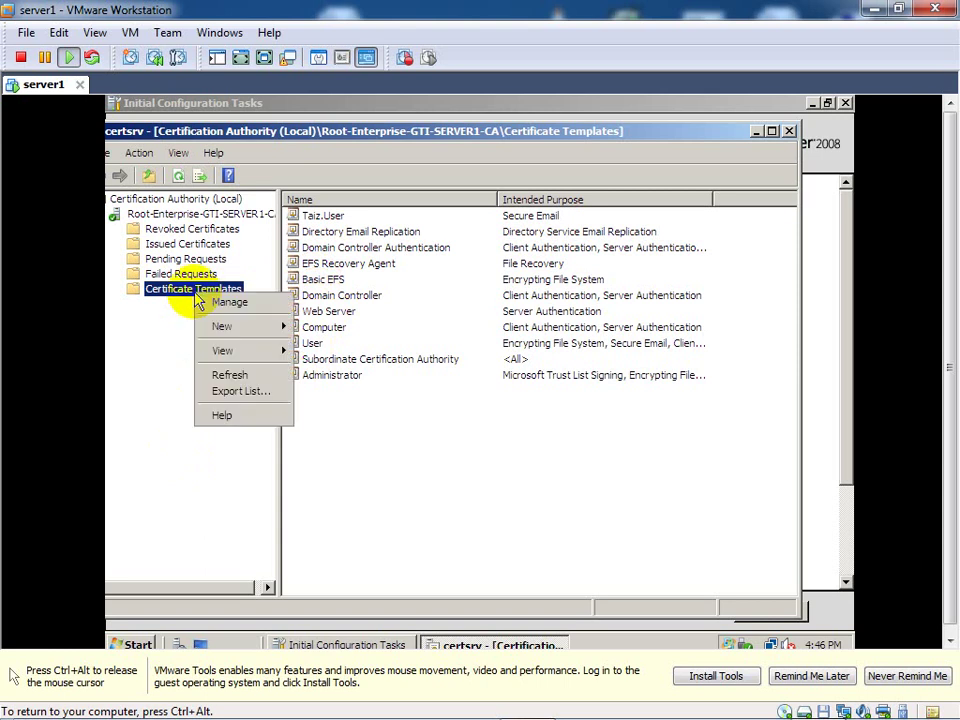
pyautogui.moveTo(241, 330)
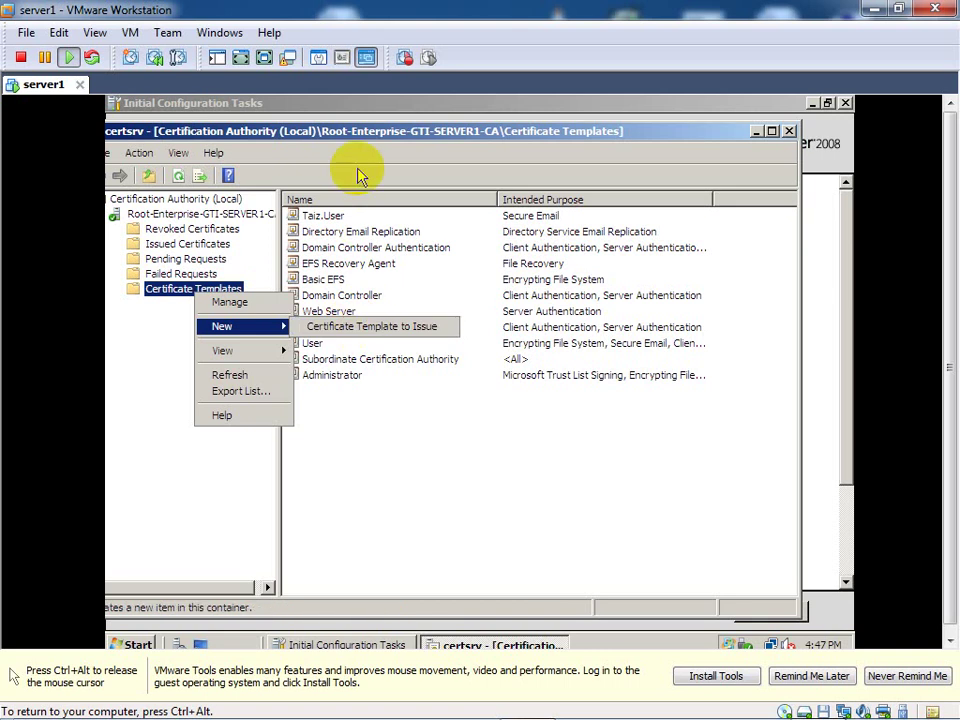
pyautogui.click(180, 176)
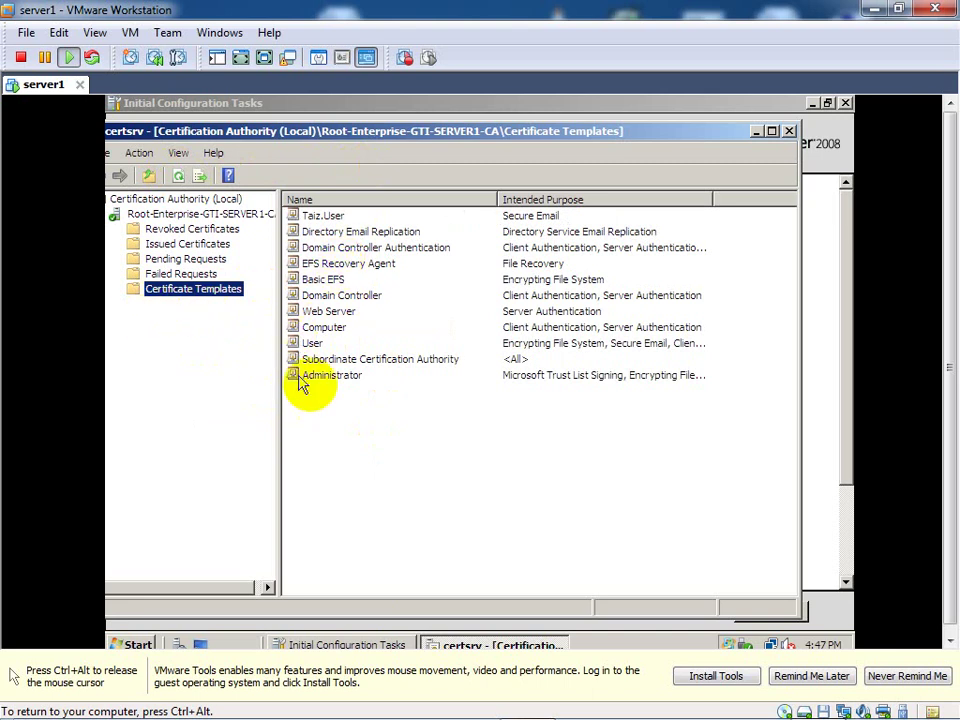
pyautogui.click(178, 152)
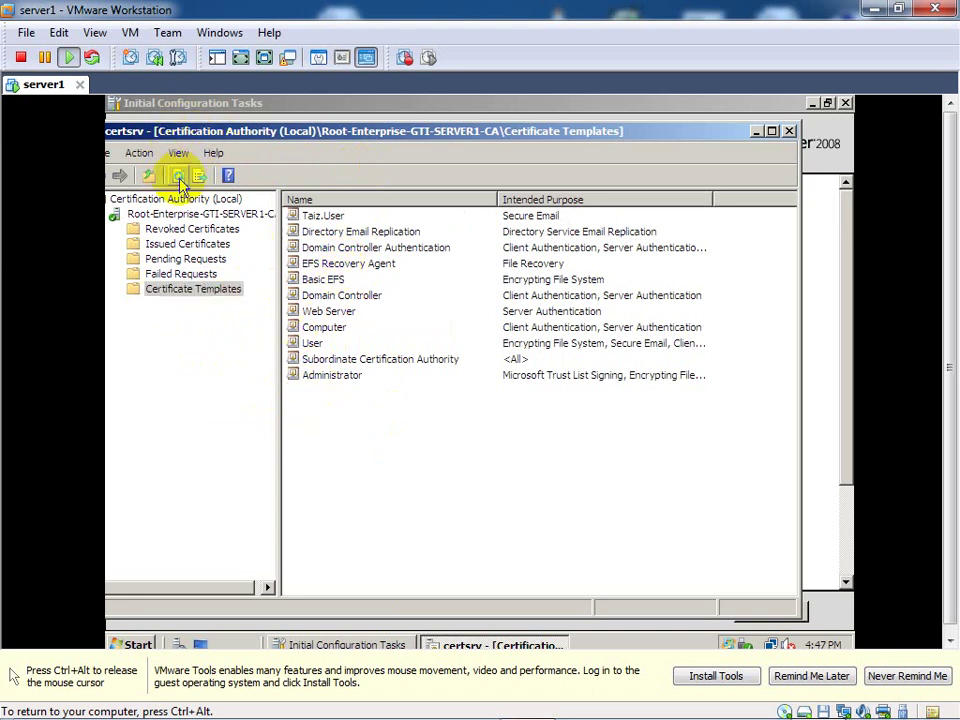
pyautogui.click(178, 176)
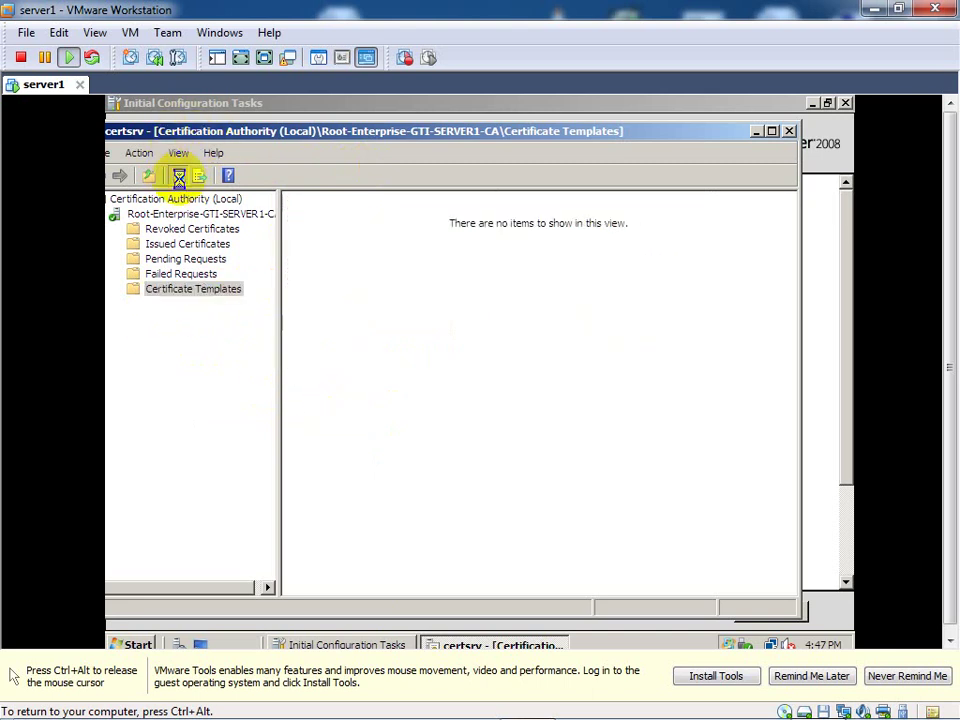
# Enable the IBB.temp certificate template for issuing on the certification authority and select it in the Certificate Templates list
pyautogui.click(210, 291)
pyautogui.rightClick(214, 296)
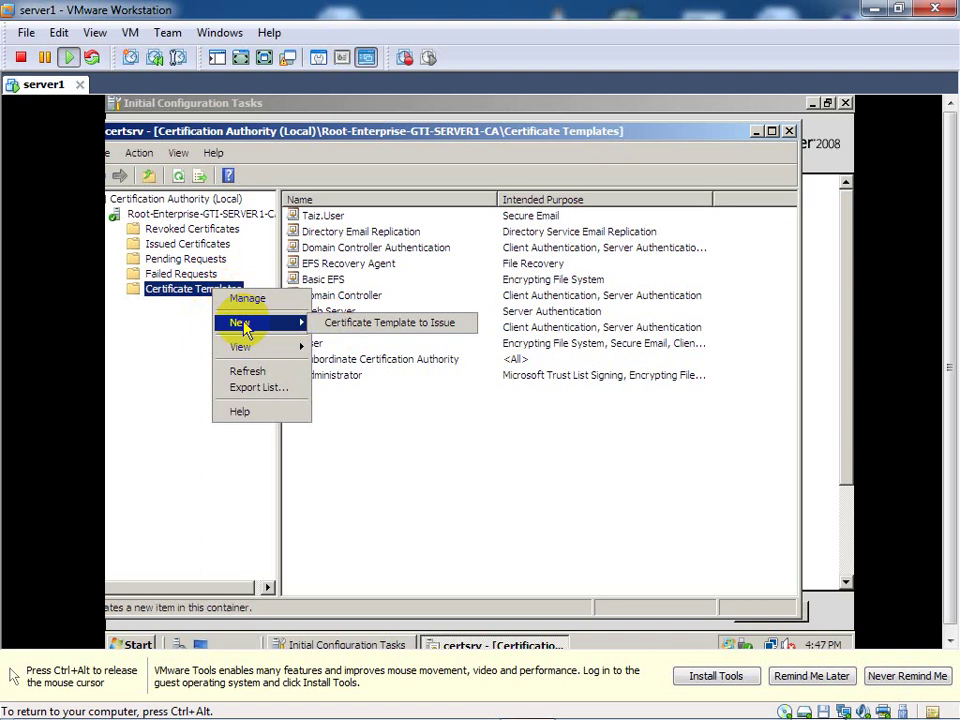
pyautogui.click(370, 323)
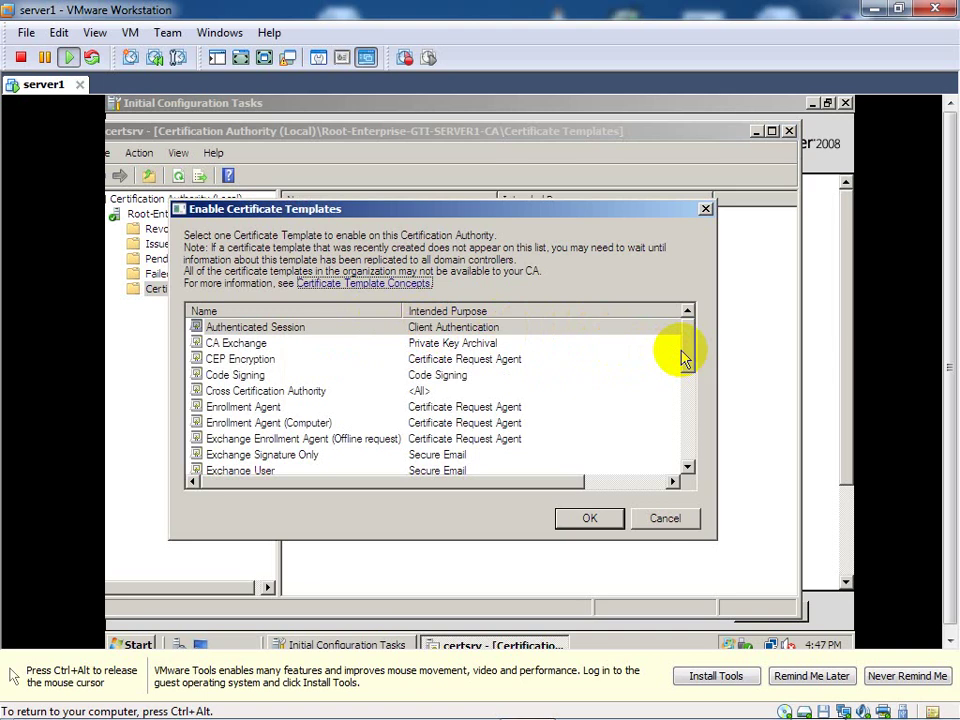
pyautogui.moveTo(688, 355); pyautogui.dragTo(697, 415)
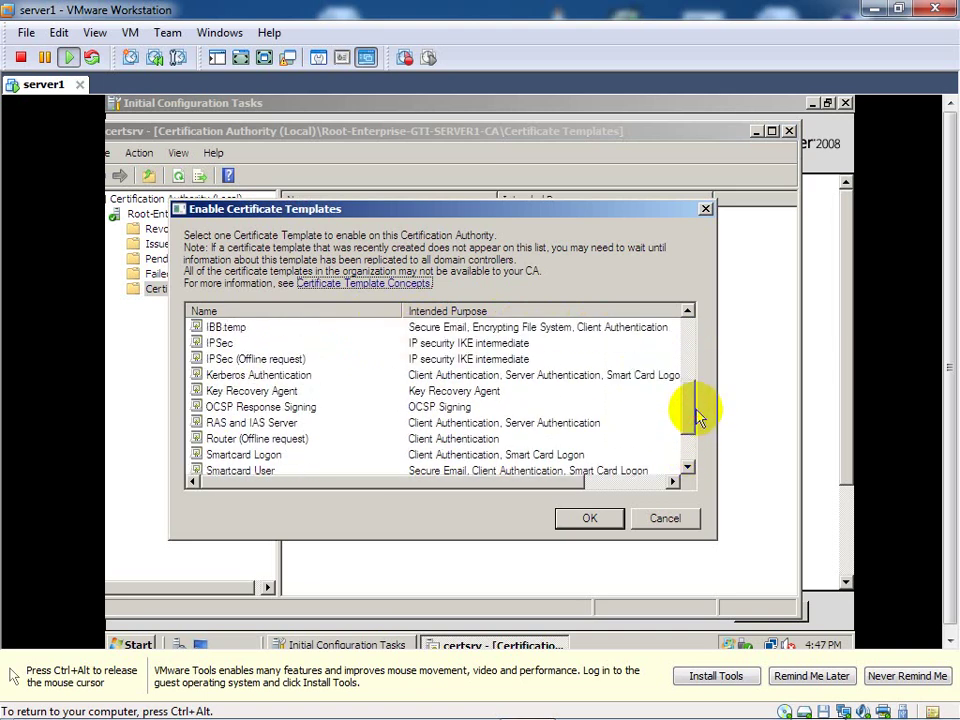
pyautogui.click(226, 330)
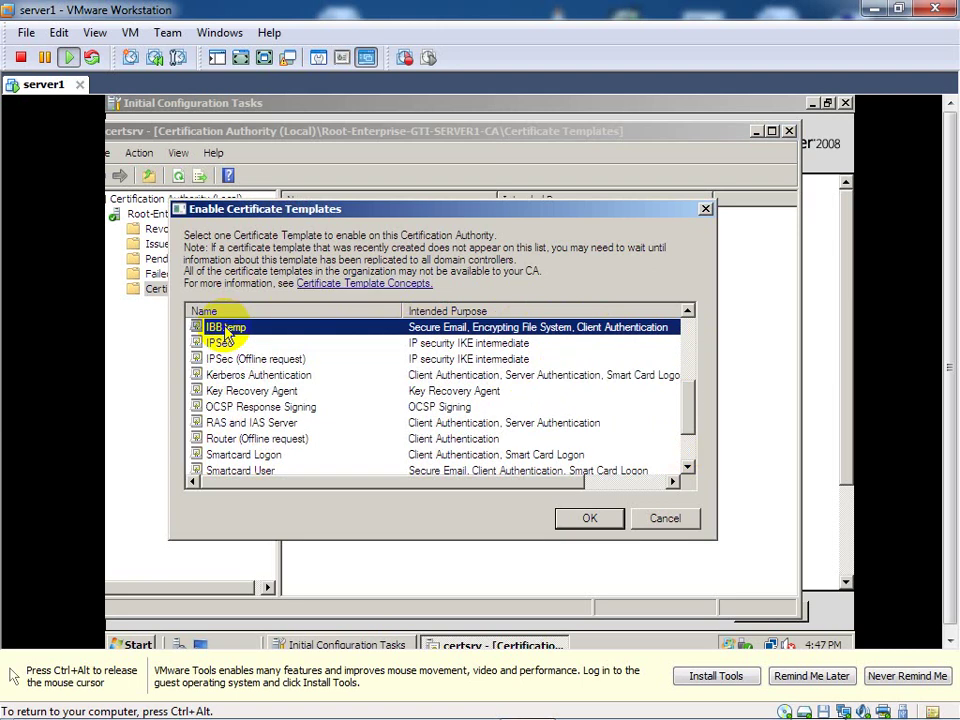
pyautogui.click(596, 526)
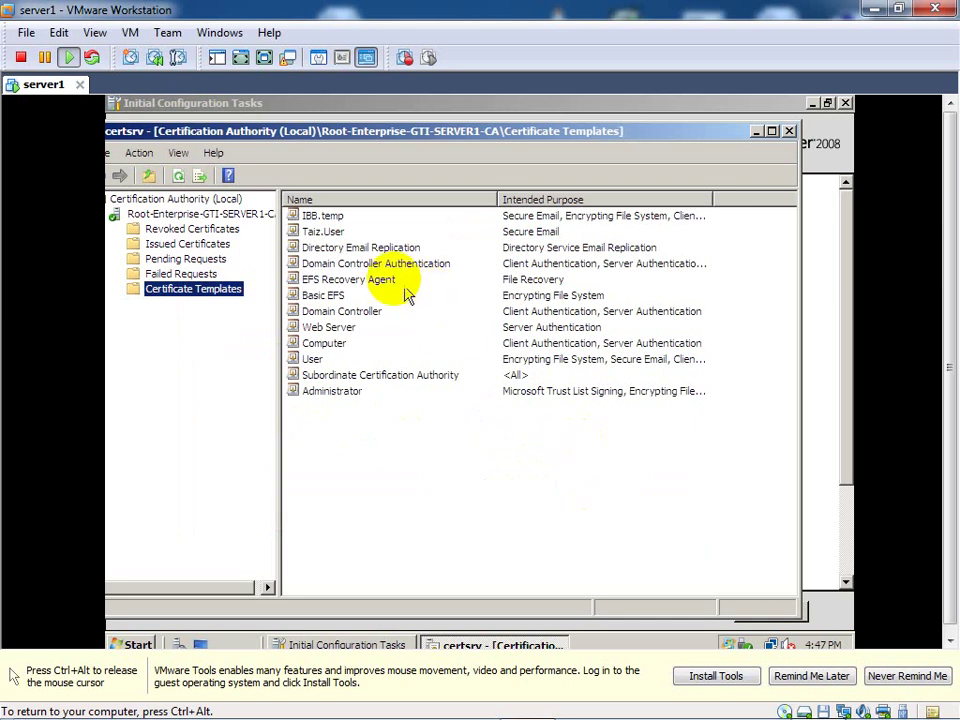
pyautogui.click(338, 218)
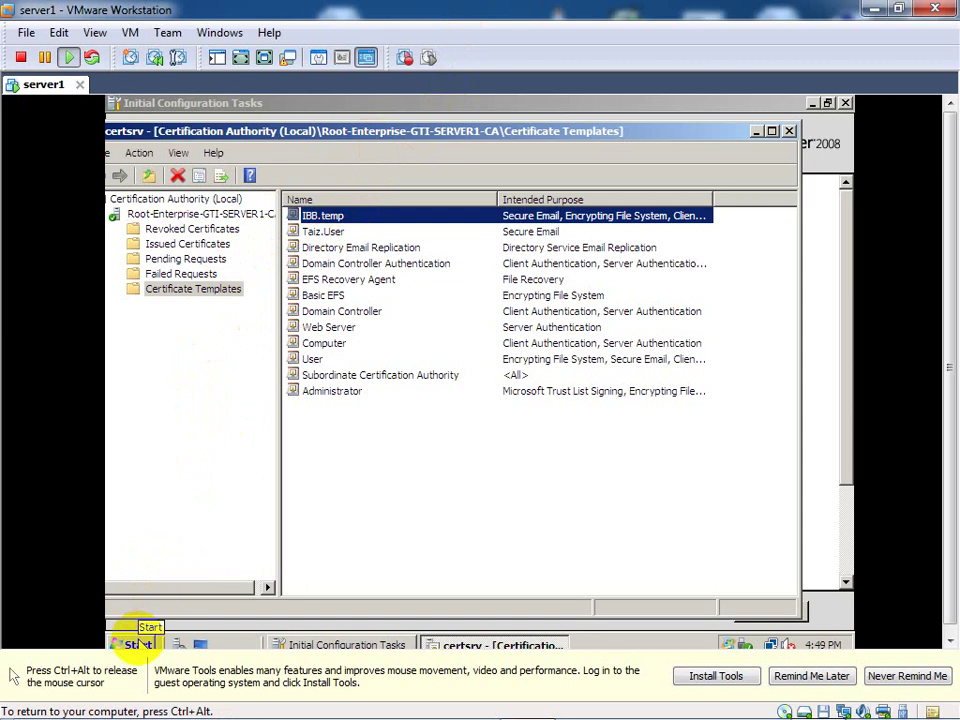
pyautogui.click(137, 644)
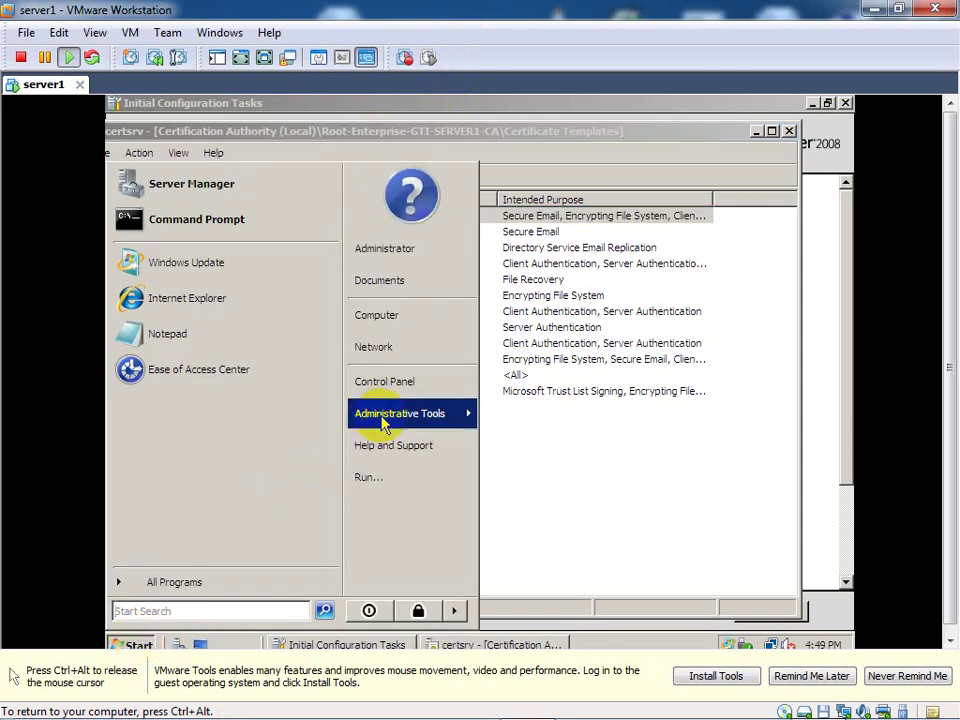
pyautogui.moveTo(382, 425)
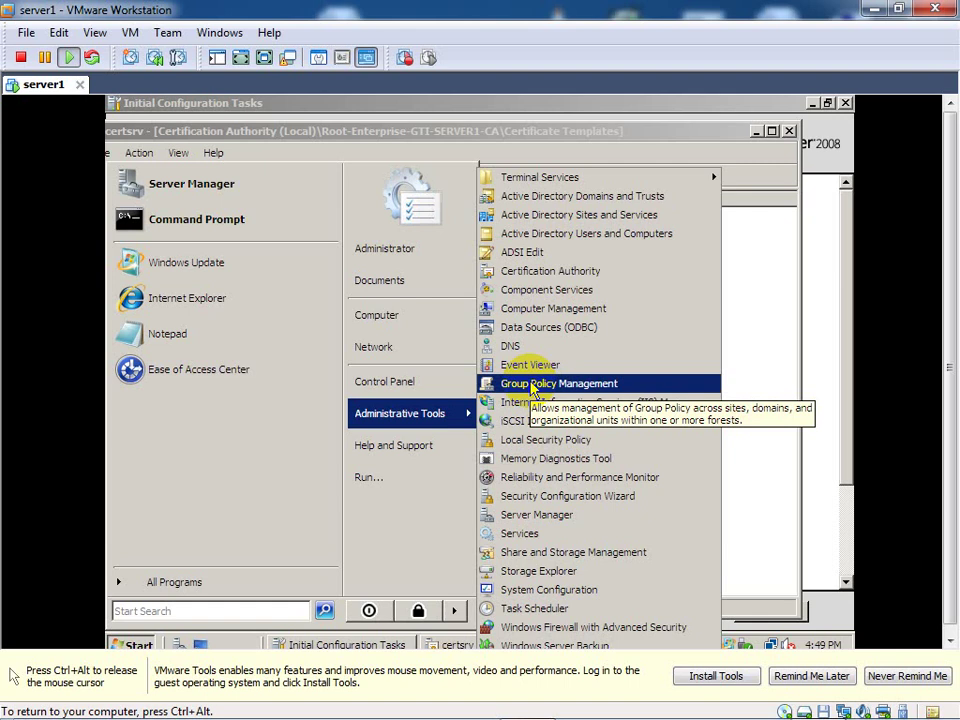
pyautogui.click(533, 386)
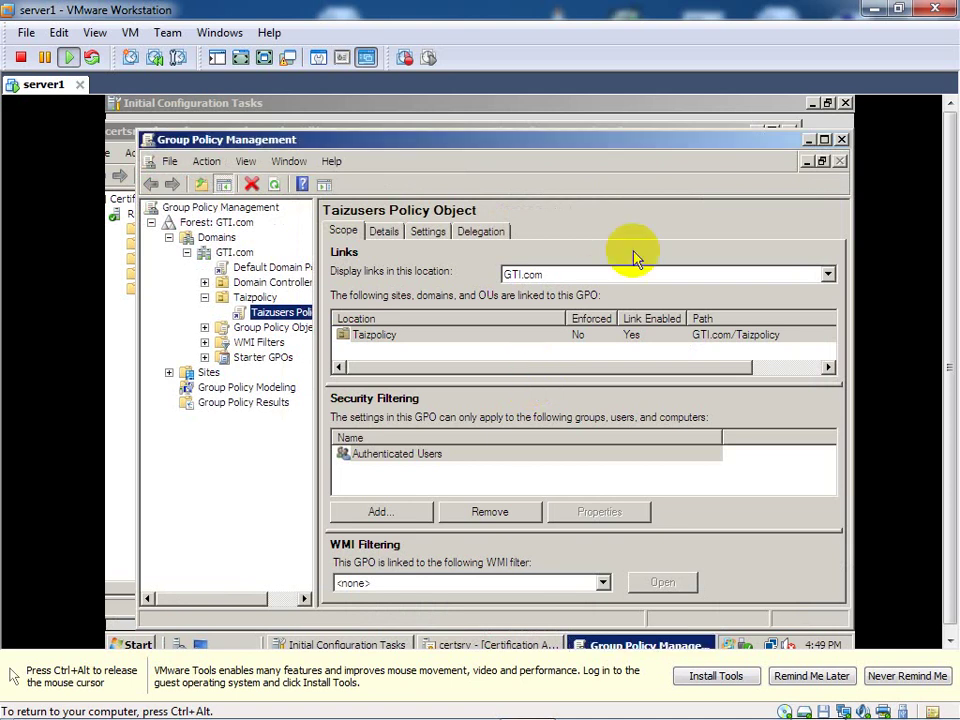
pyautogui.moveTo(660, 150); pyautogui.dragTo(648, 104)
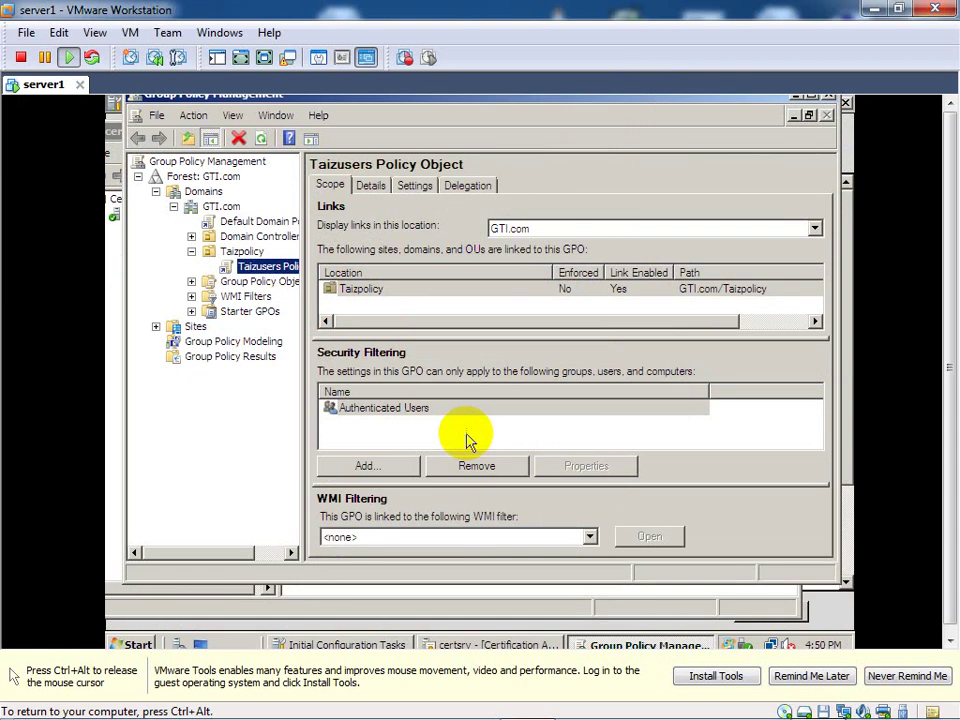
pyautogui.hotkey('ctrl', 'alt')
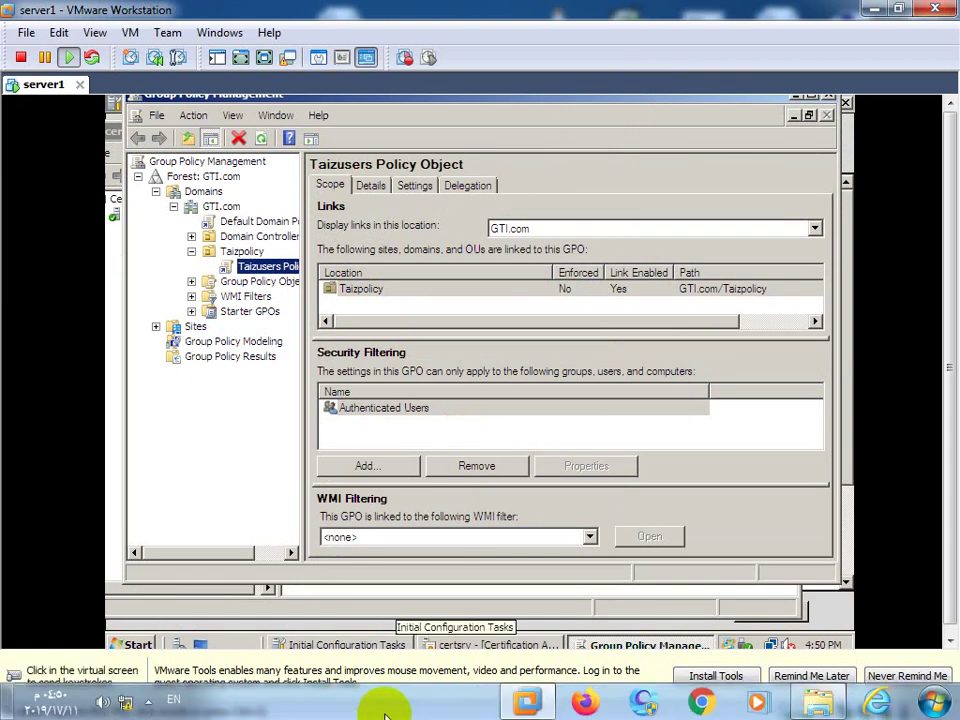
pyautogui.click(418, 337)
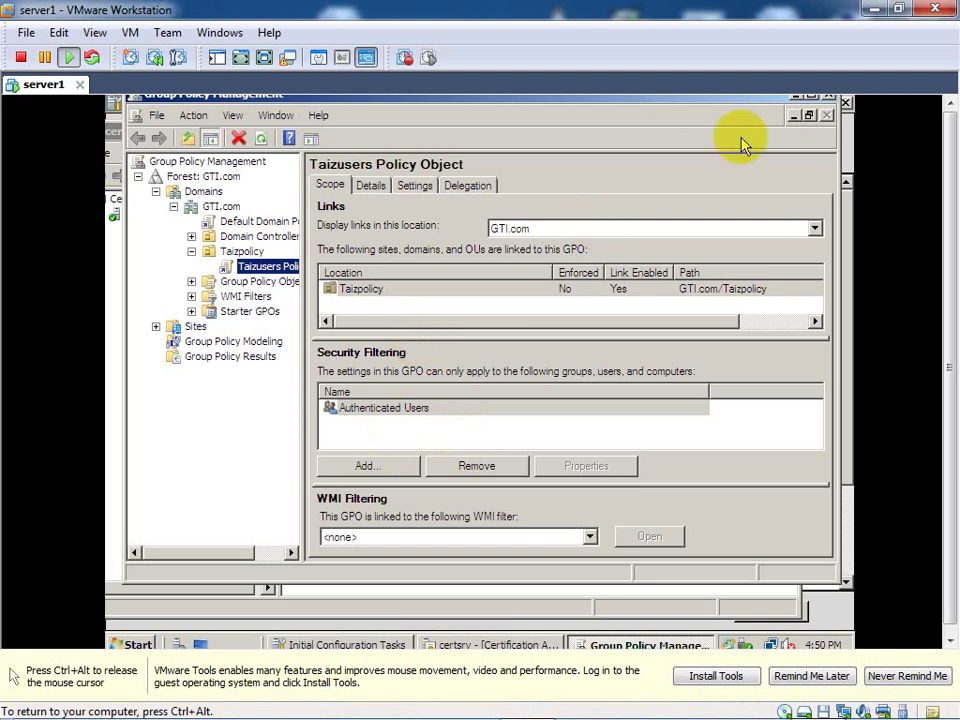
pyautogui.click(828, 101)
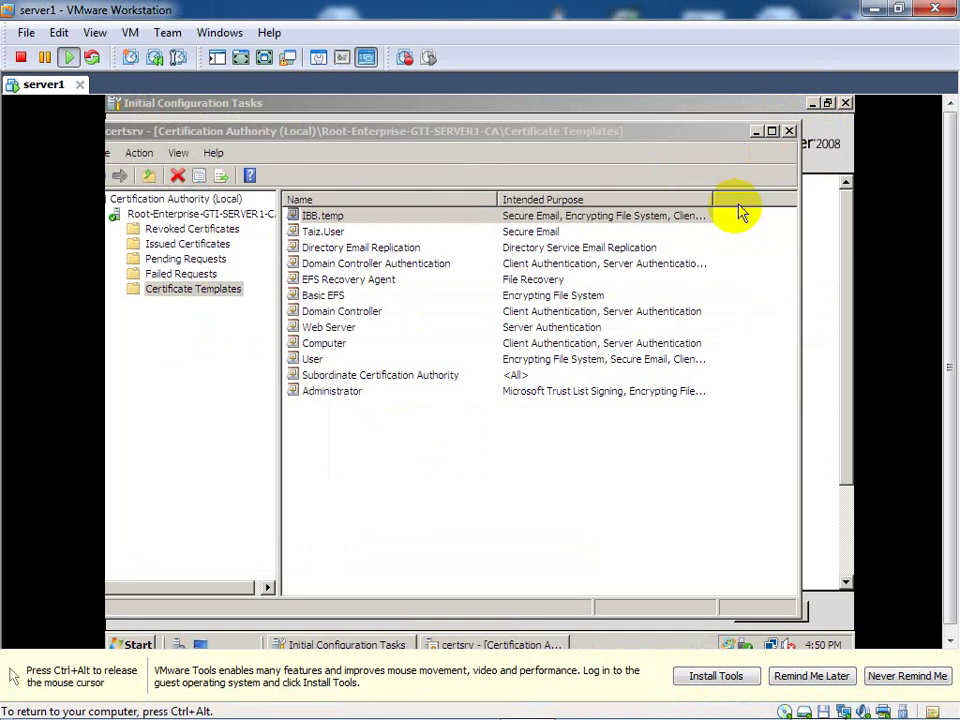
# Minimize the certification authority console, close Initial Configuration Tasks, and open Group Policy Management from the administrative tools
pyautogui.click(757, 135)
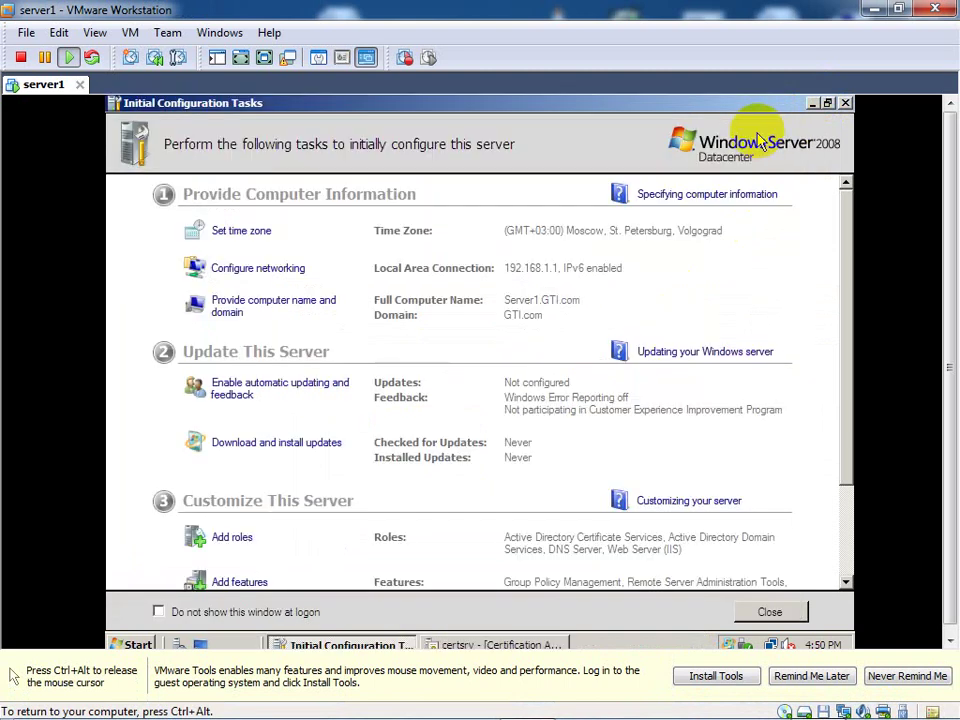
pyautogui.click(844, 106)
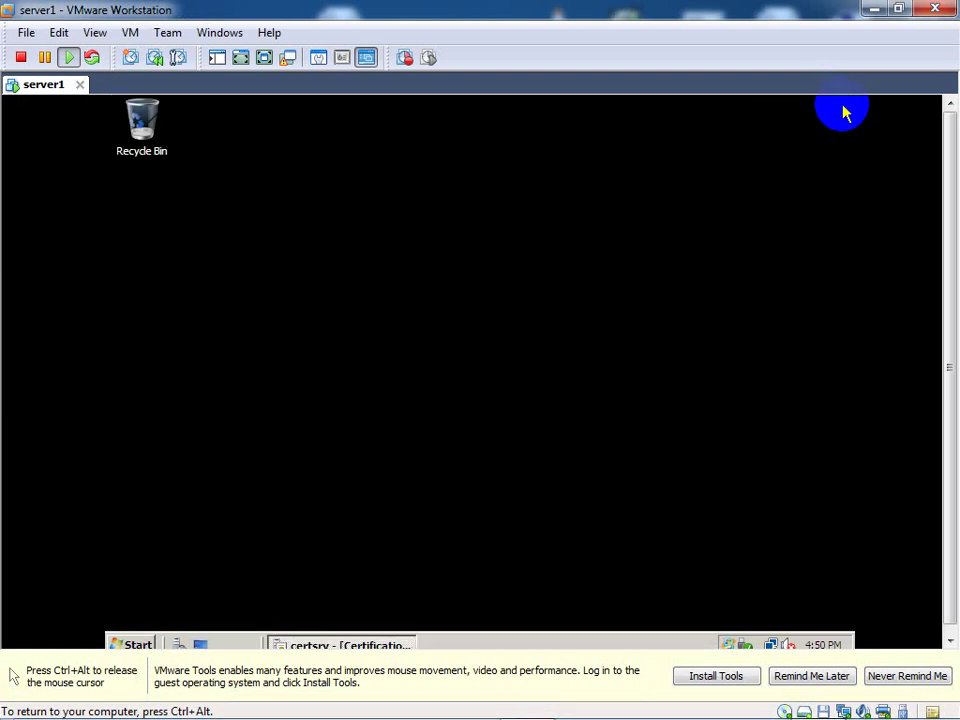
pyautogui.click(133, 644)
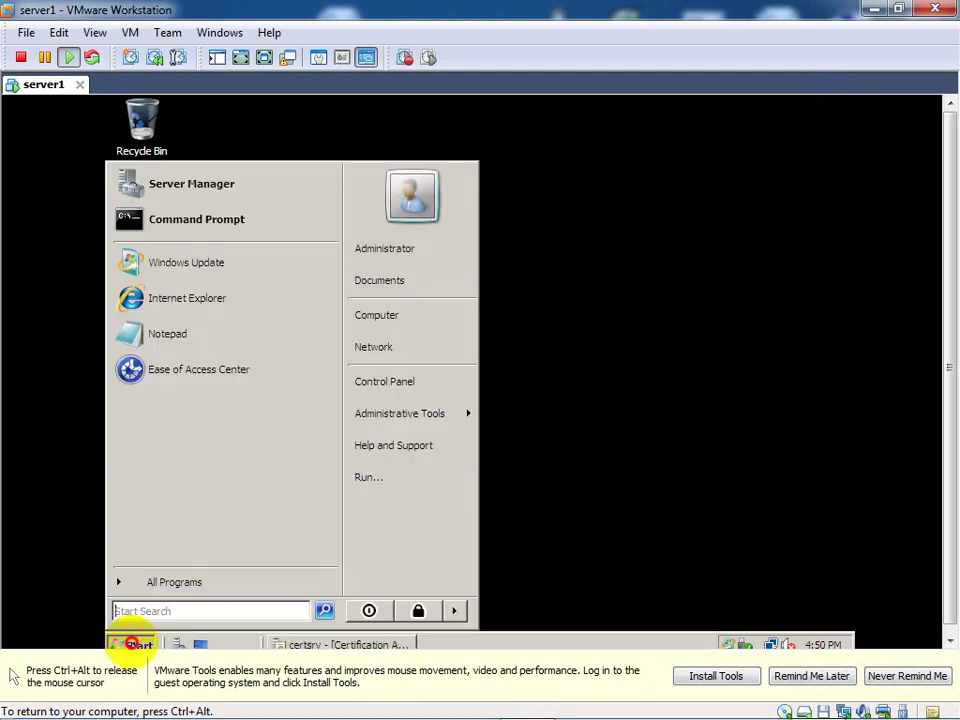
pyautogui.moveTo(384, 409)
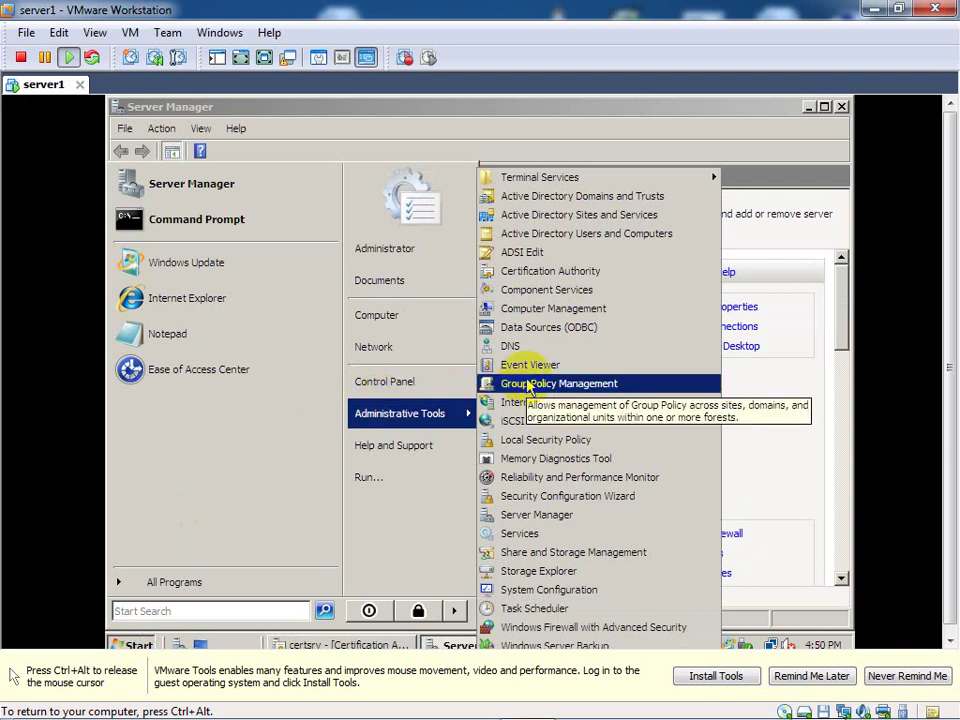
pyautogui.hotkey('ctrl', 'alt')
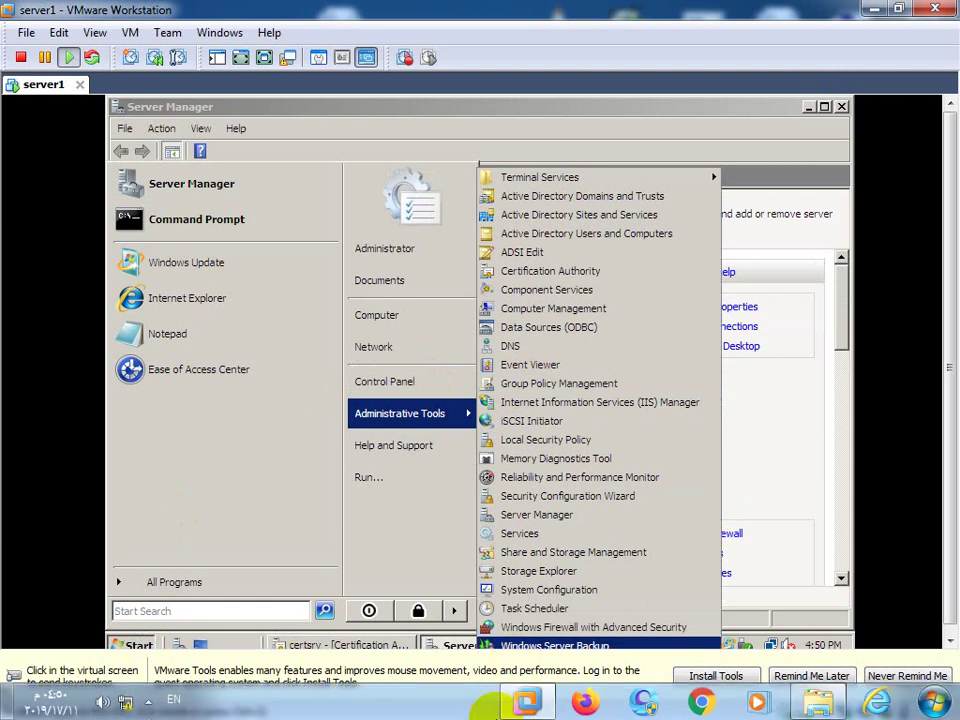
pyautogui.click(149, 702)
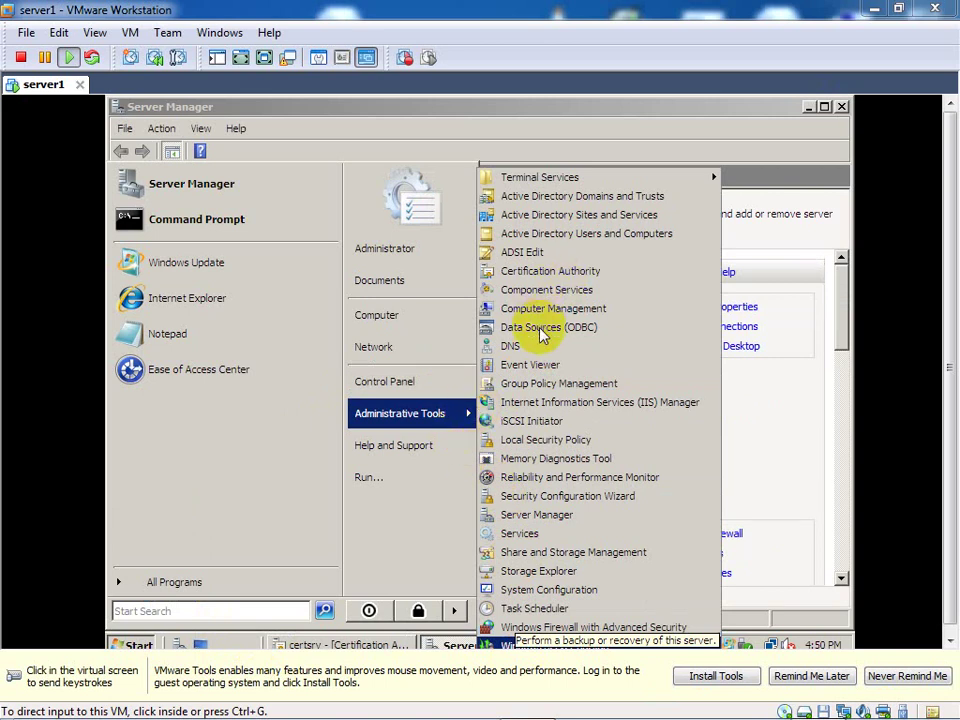
pyautogui.click(540, 383)
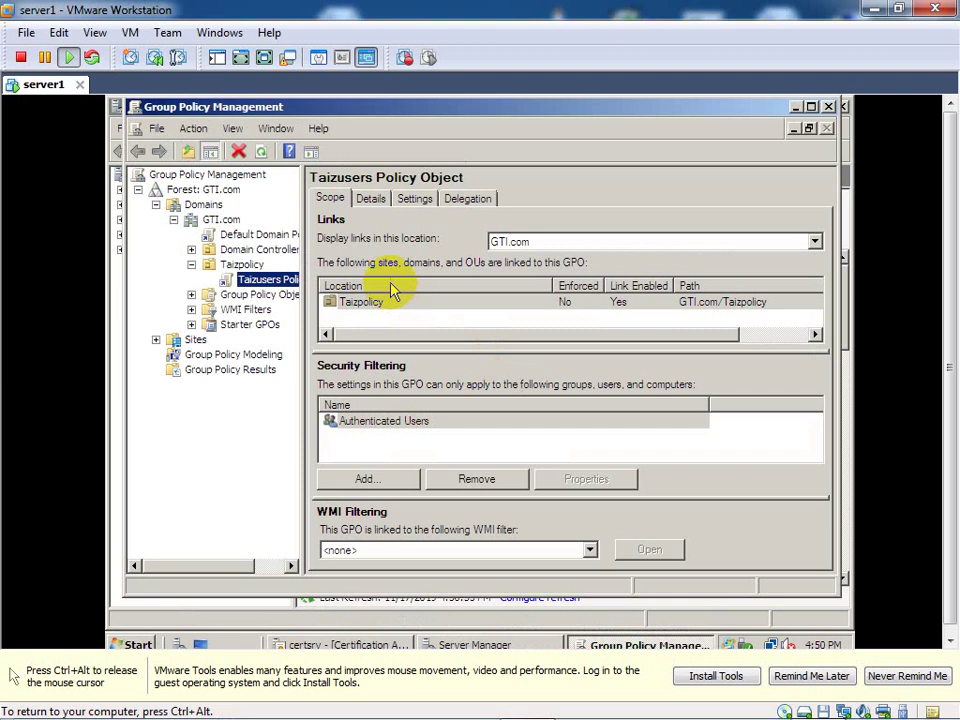
# Restore the inner console window, expand the forest down to the GTI.com domain's contents, and widen the tree pane
pyautogui.click(811, 131)
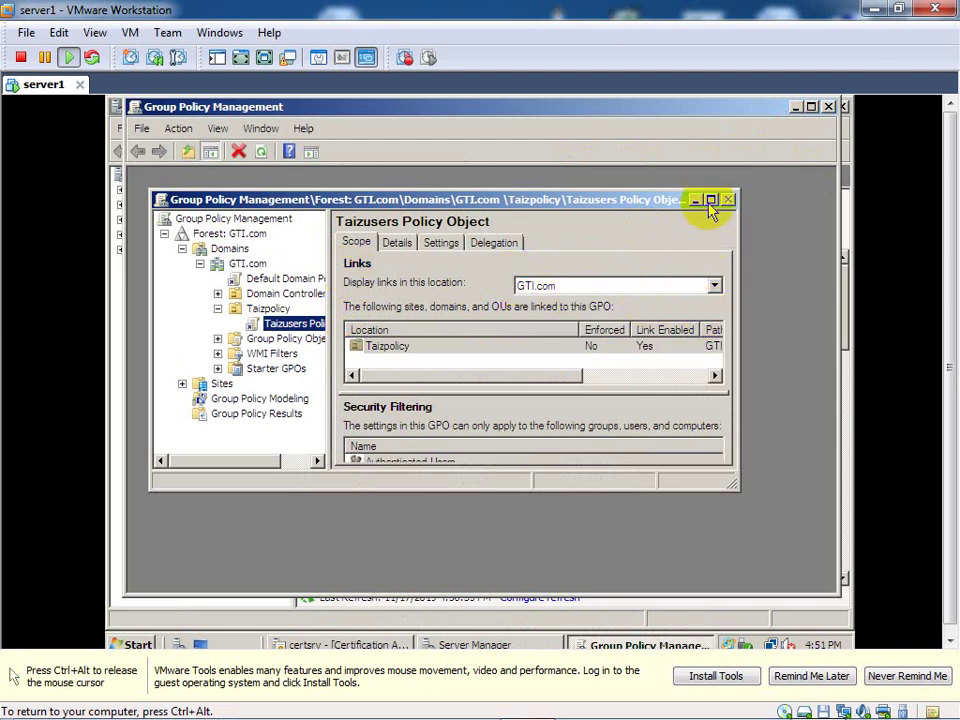
pyautogui.click(164, 233)
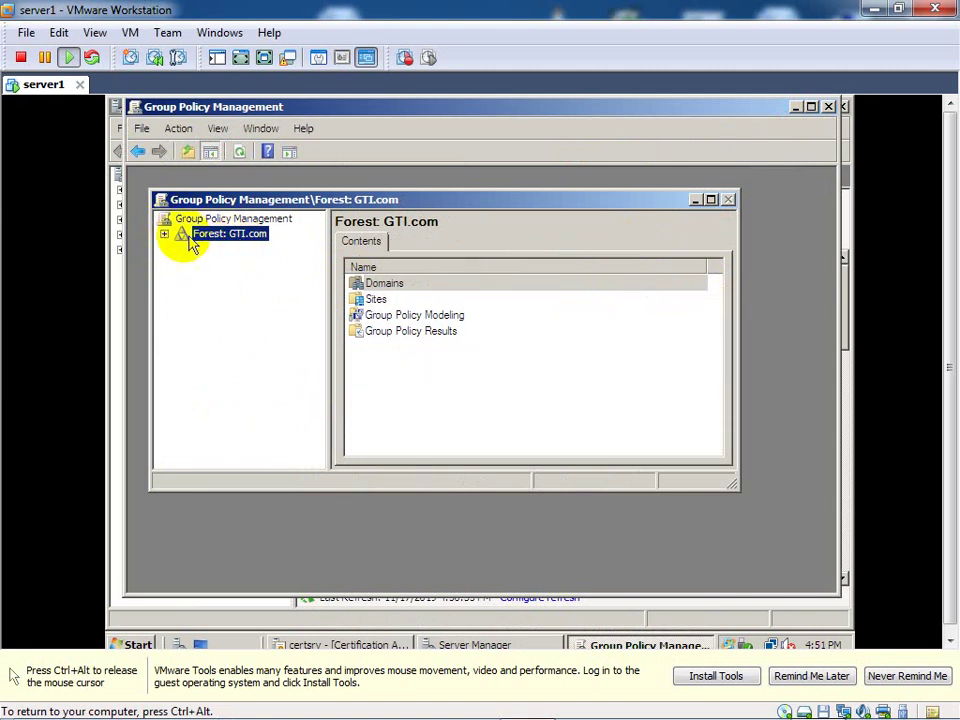
pyautogui.click(164, 236)
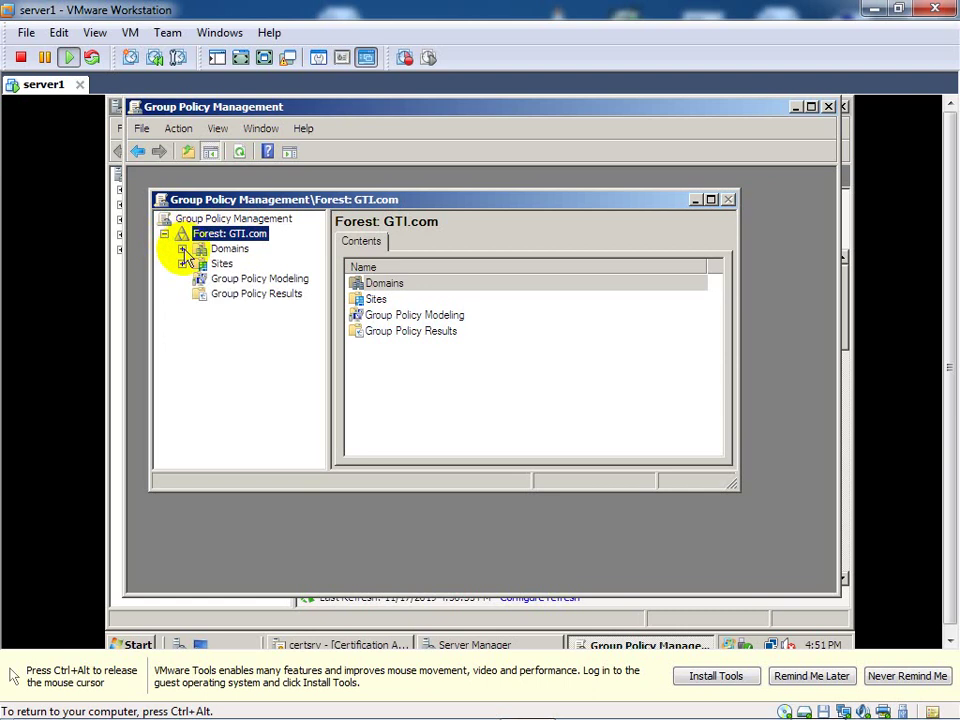
pyautogui.click(182, 249)
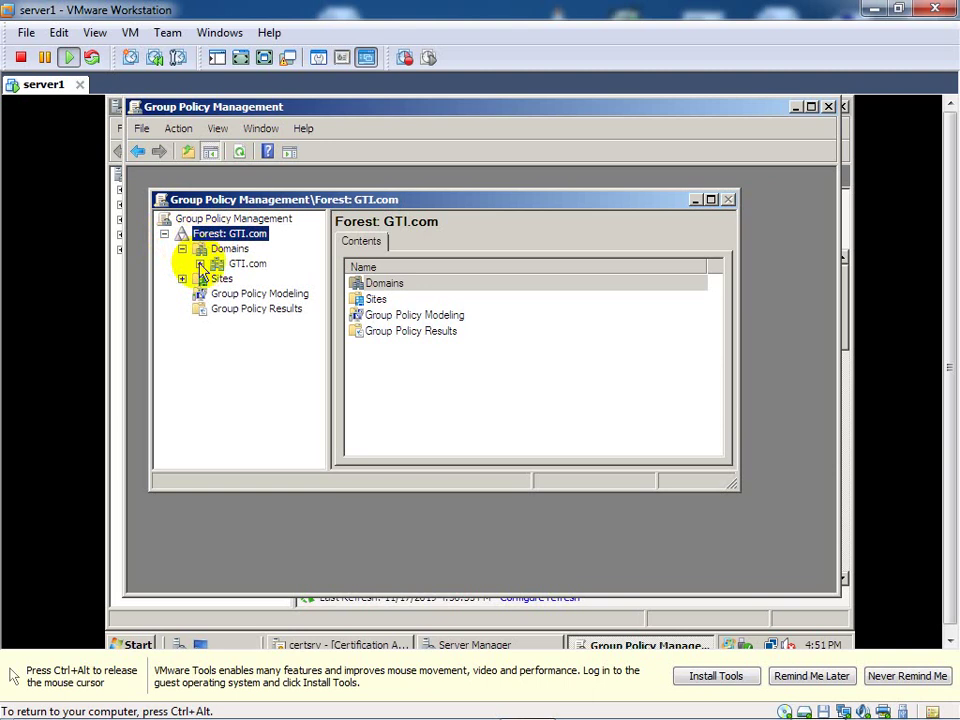
pyautogui.click(200, 265)
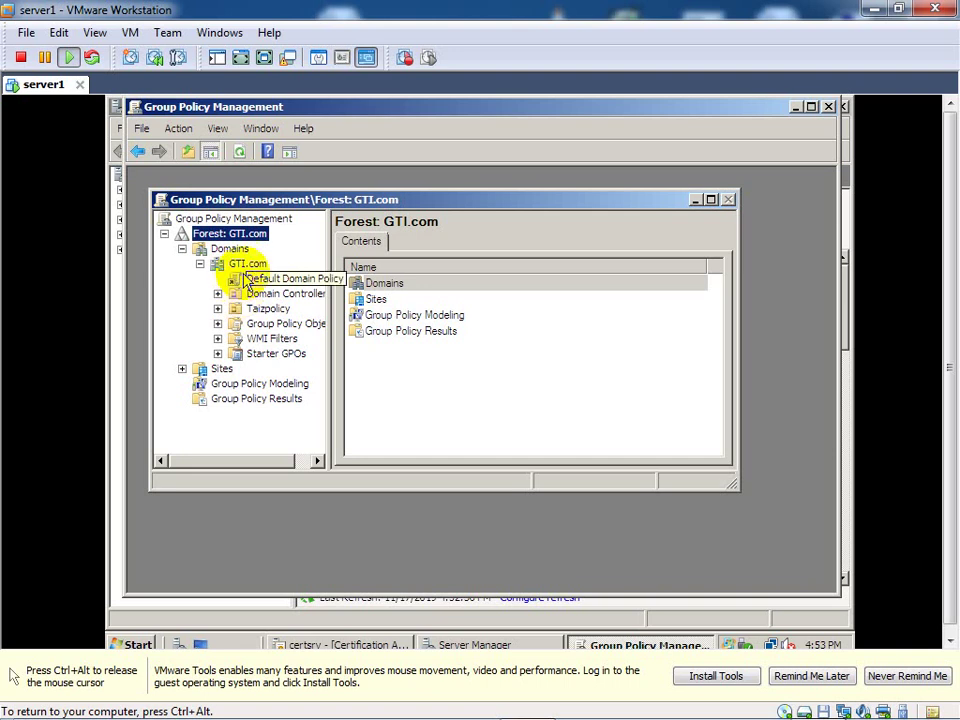
pyautogui.hotkey('ctrl', 'alt')
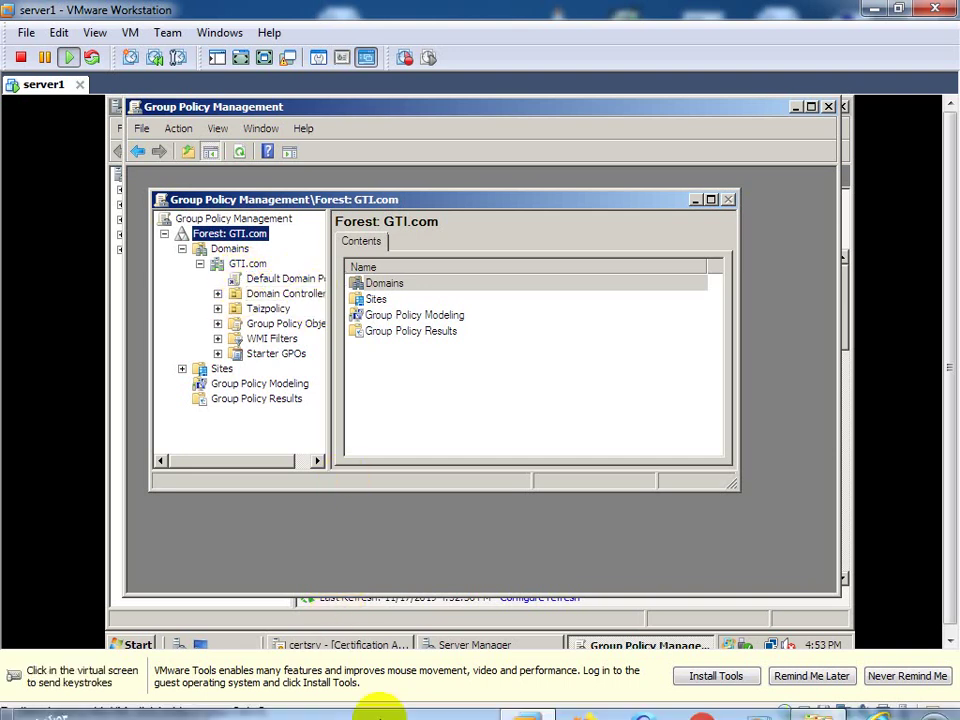
pyautogui.moveTo(355, 708)
pyautogui.click(289, 615)
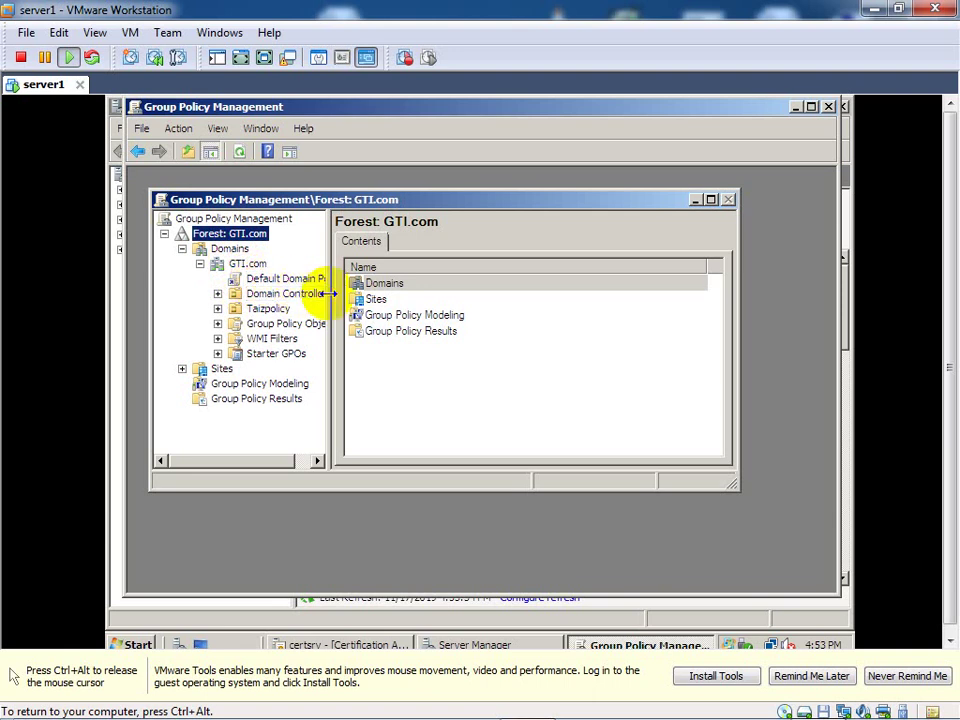
pyautogui.moveTo(328, 297); pyautogui.dragTo(437, 305)
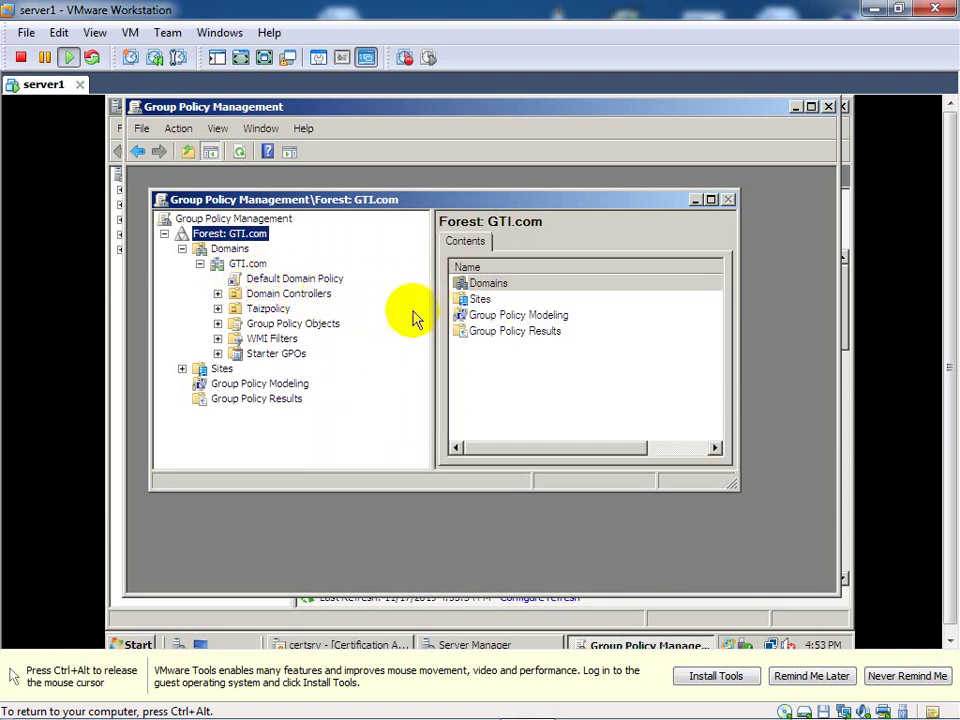
# Open the Default Domain Policy in the Group Policy Management Editor to view its configuration sections, and close the editor
pyautogui.click(257, 281)
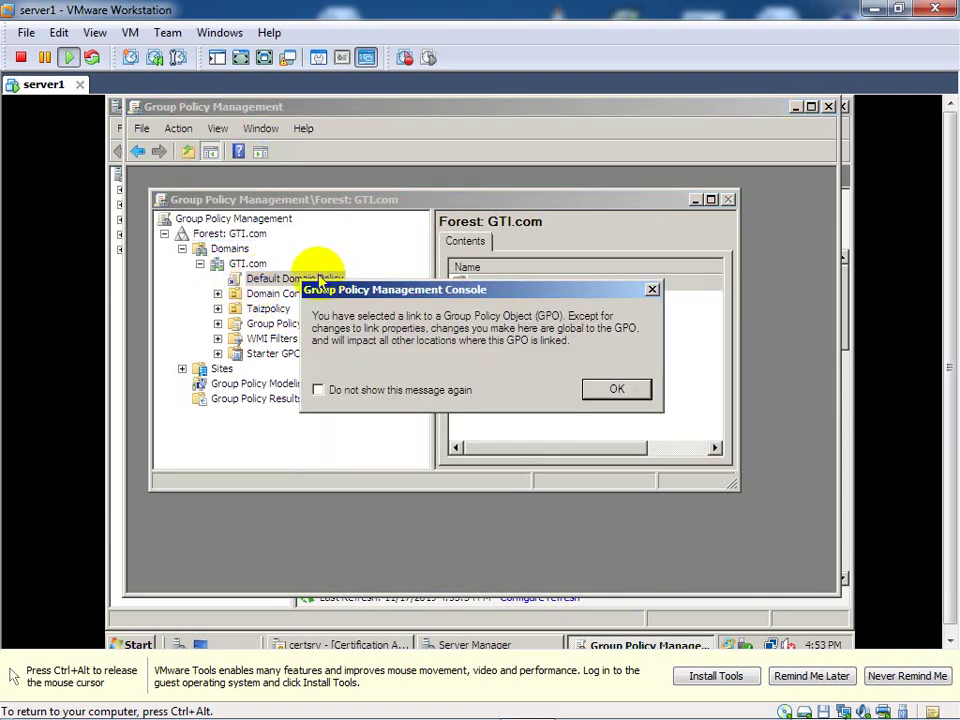
pyautogui.click(651, 289)
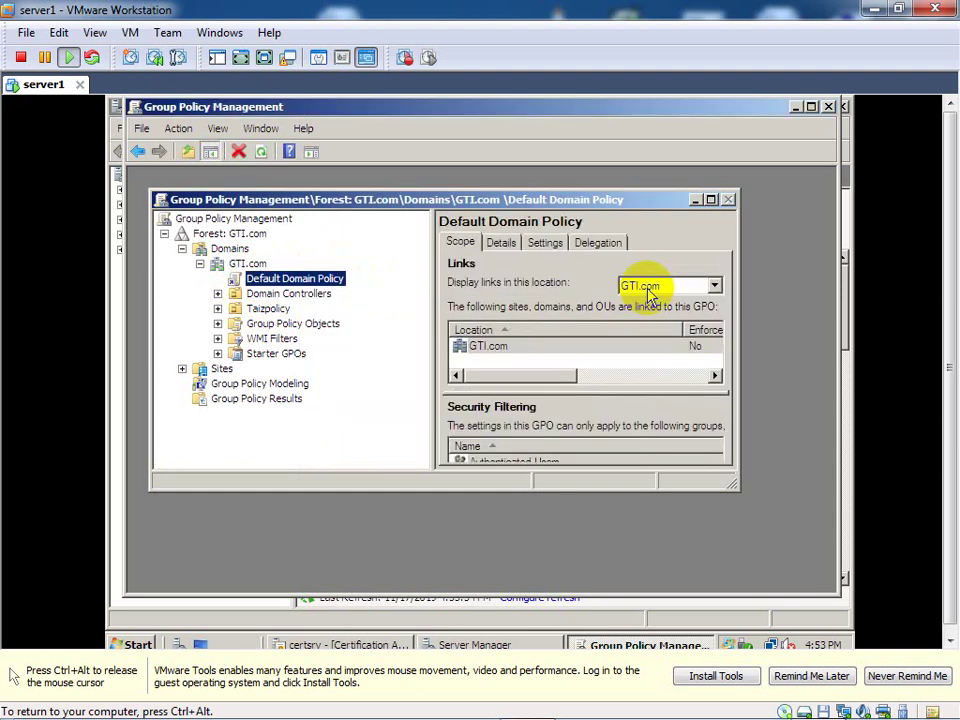
pyautogui.rightClick(339, 286)
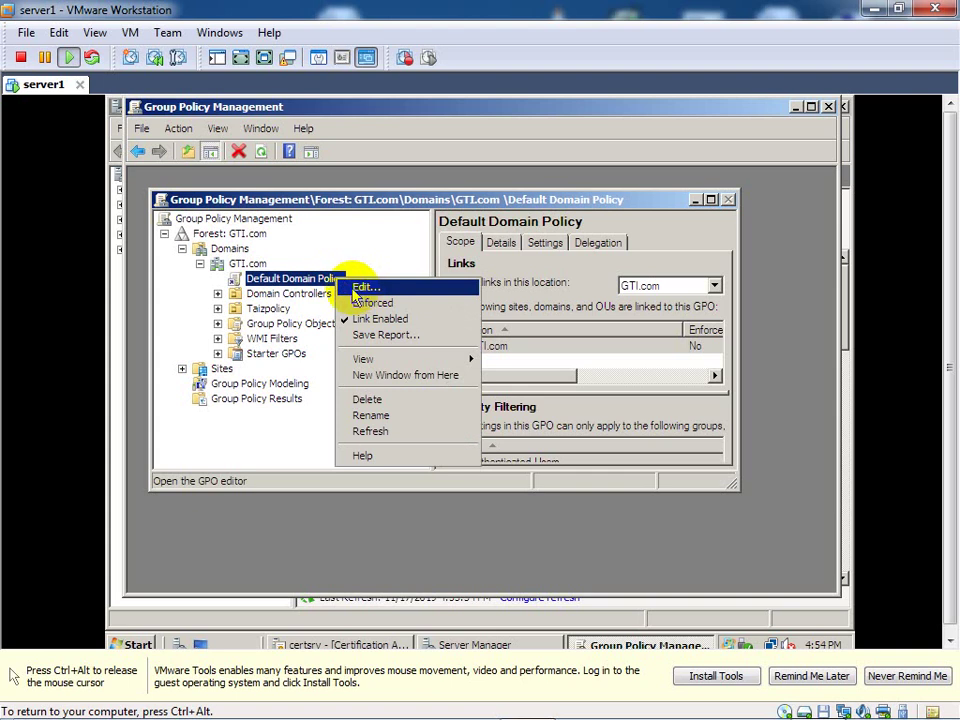
pyautogui.click(368, 288)
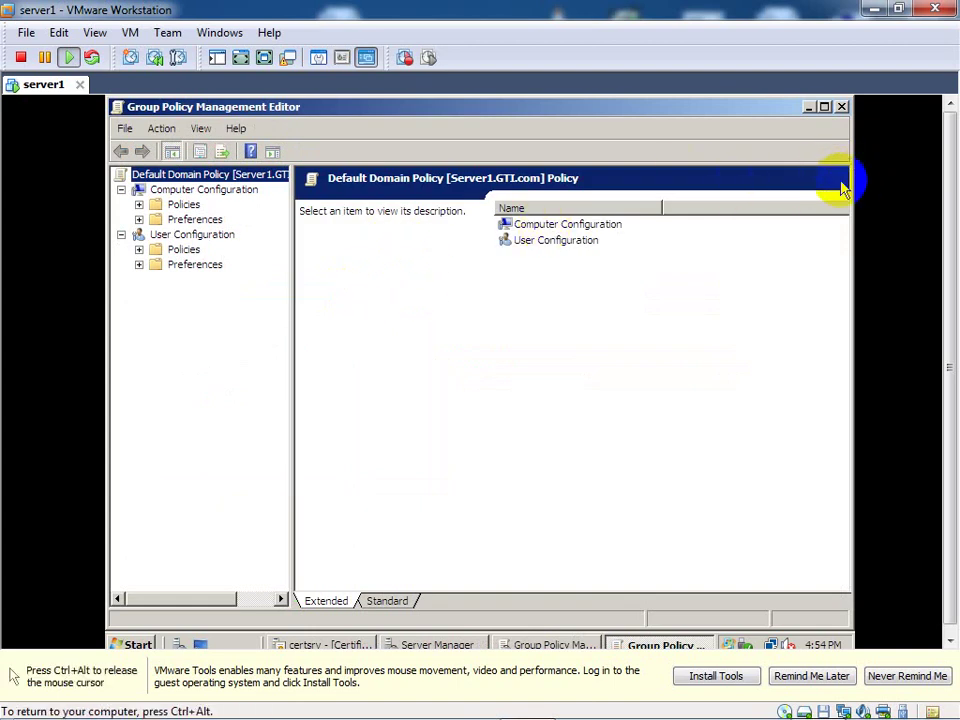
pyautogui.click(825, 108)
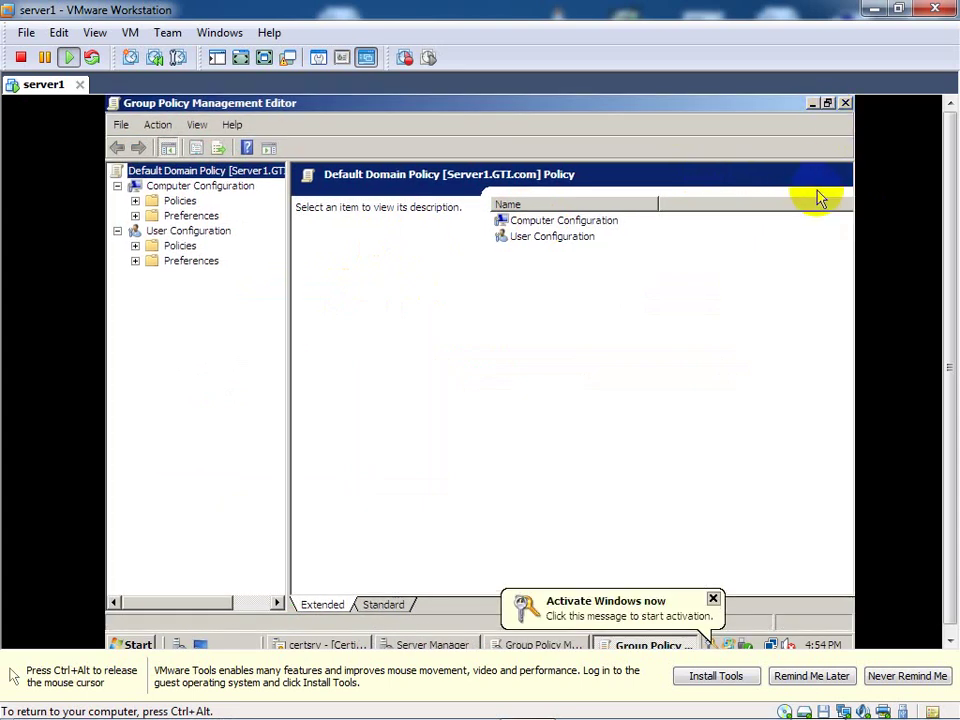
pyautogui.click(845, 103)
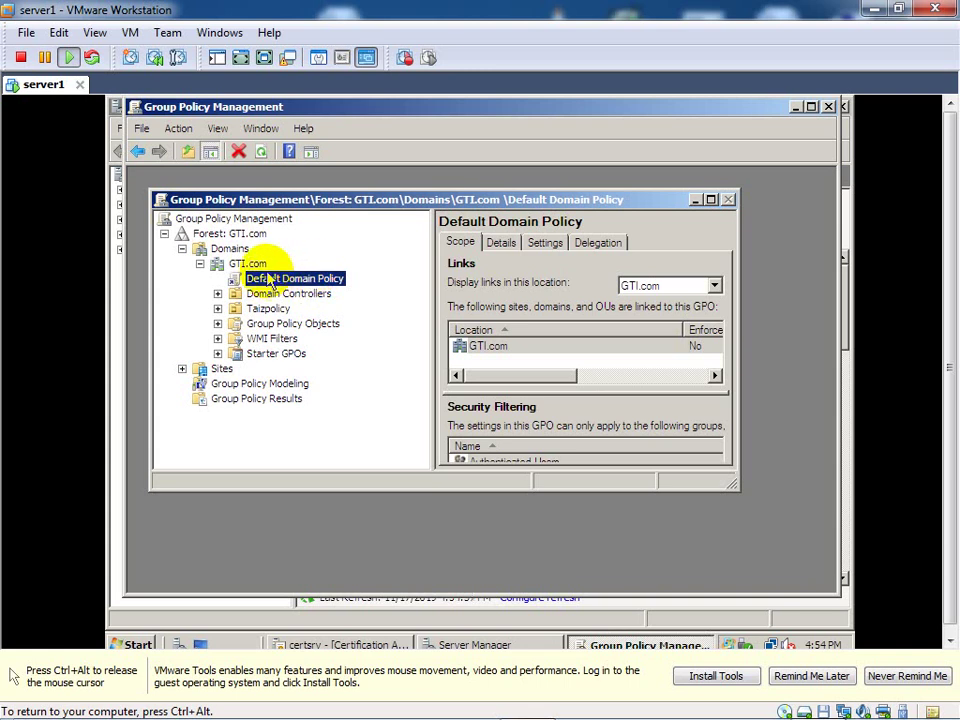
# Create a new organizational unit named IBB.OU directly under the GTI.com domain
pyautogui.click(247, 264)
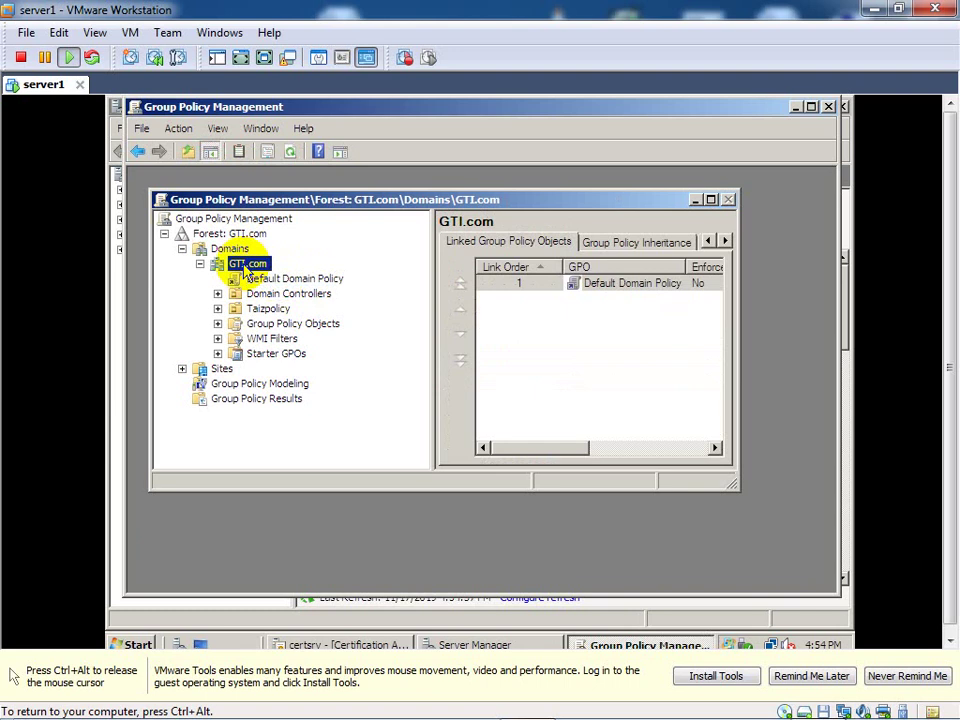
pyautogui.rightClick(245, 270)
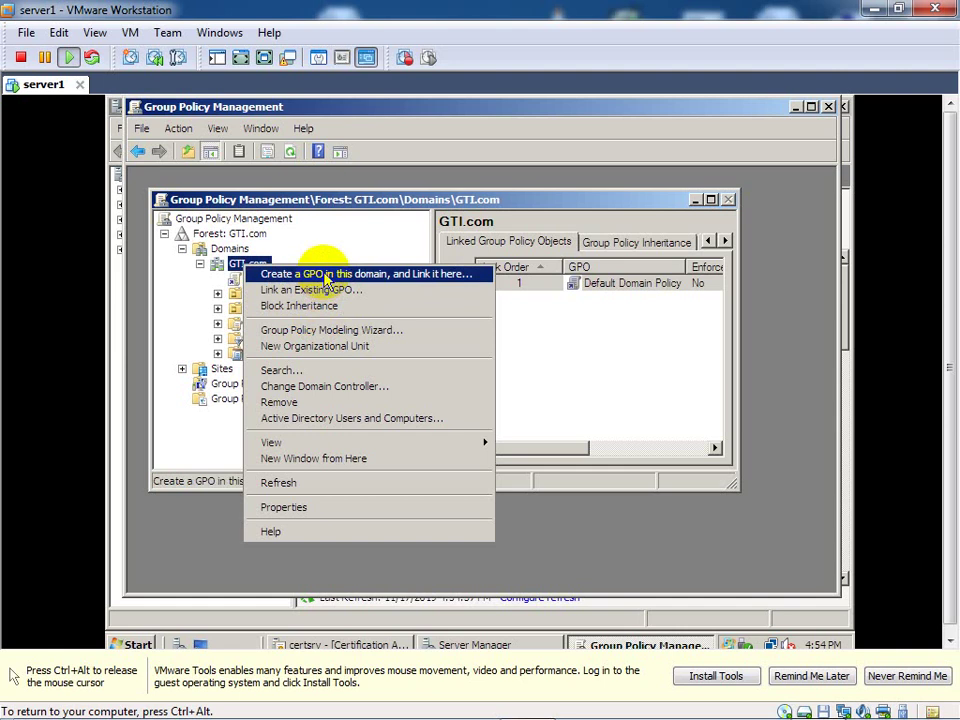
pyautogui.click(338, 347)
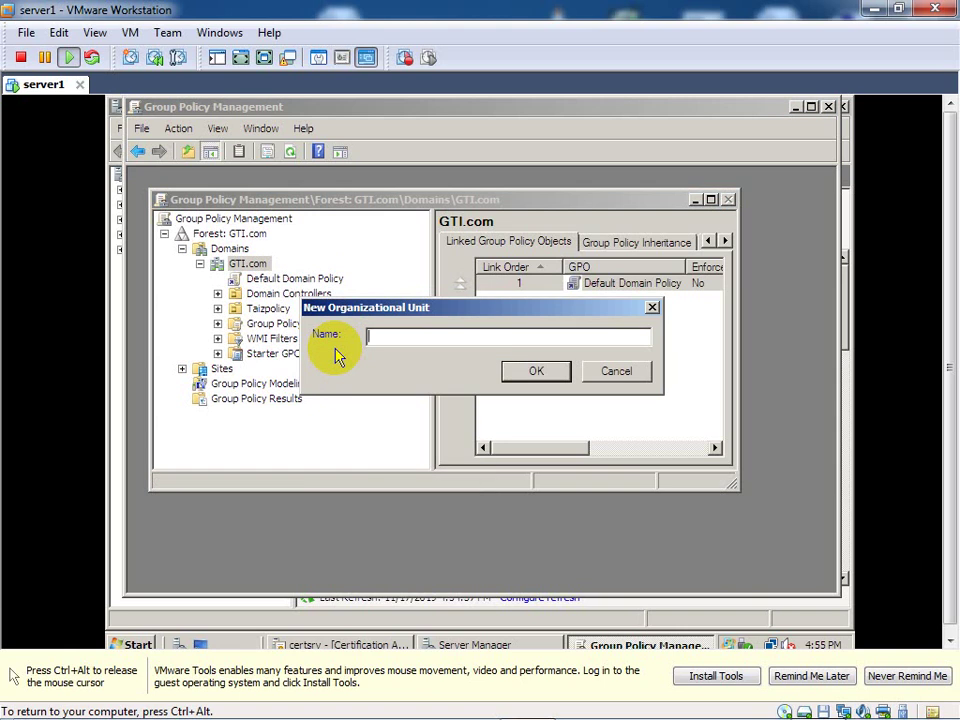
pyautogui.write('IBB.OU')
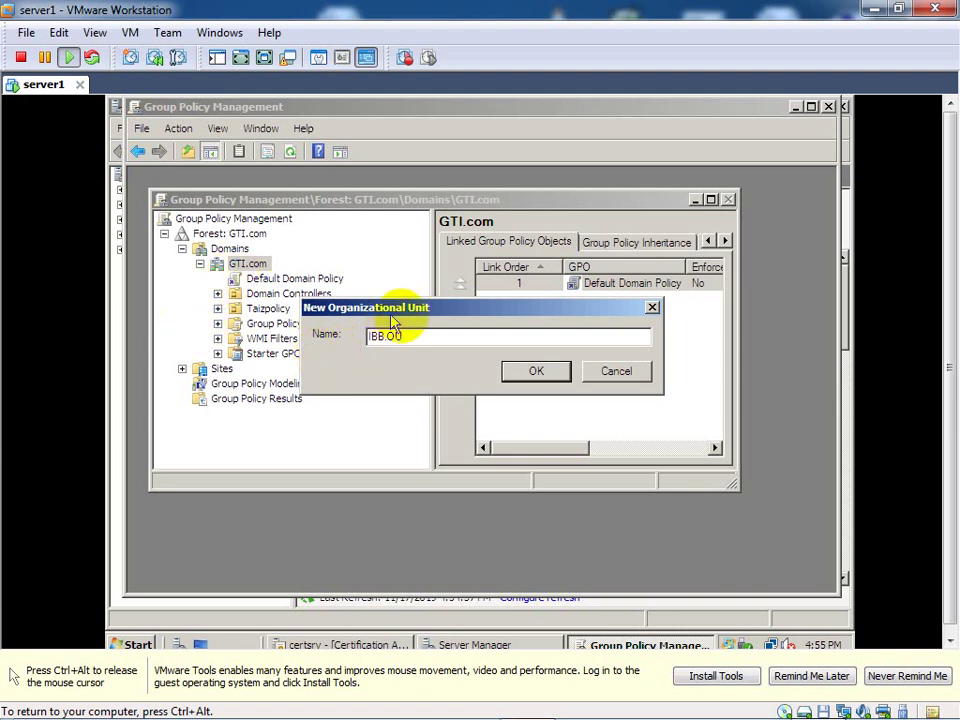
pyautogui.click(536, 370)
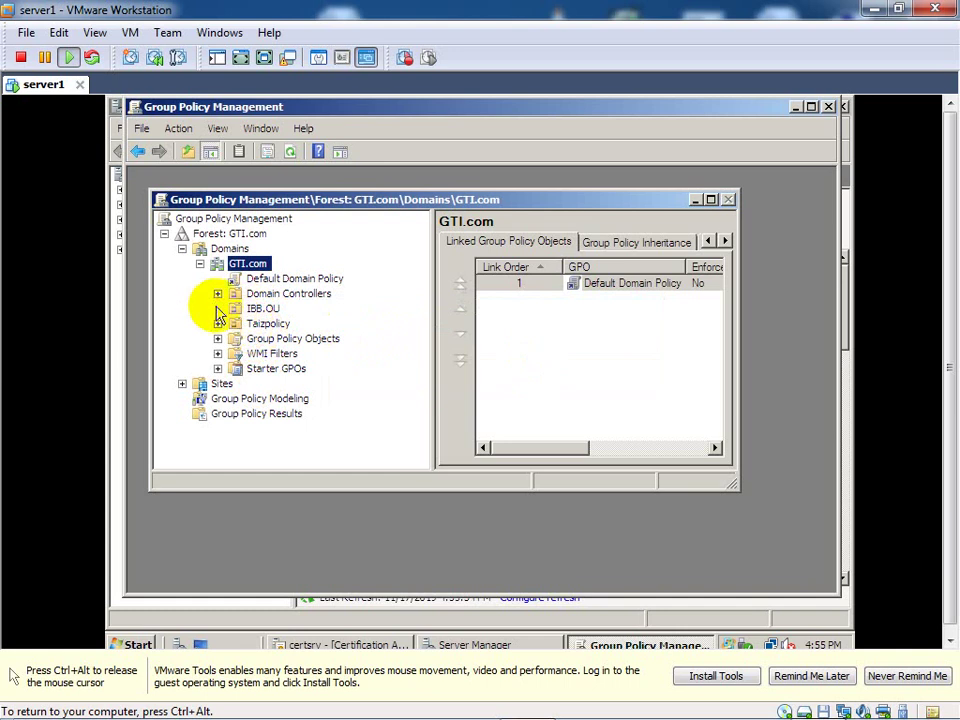
pyautogui.click(258, 310)
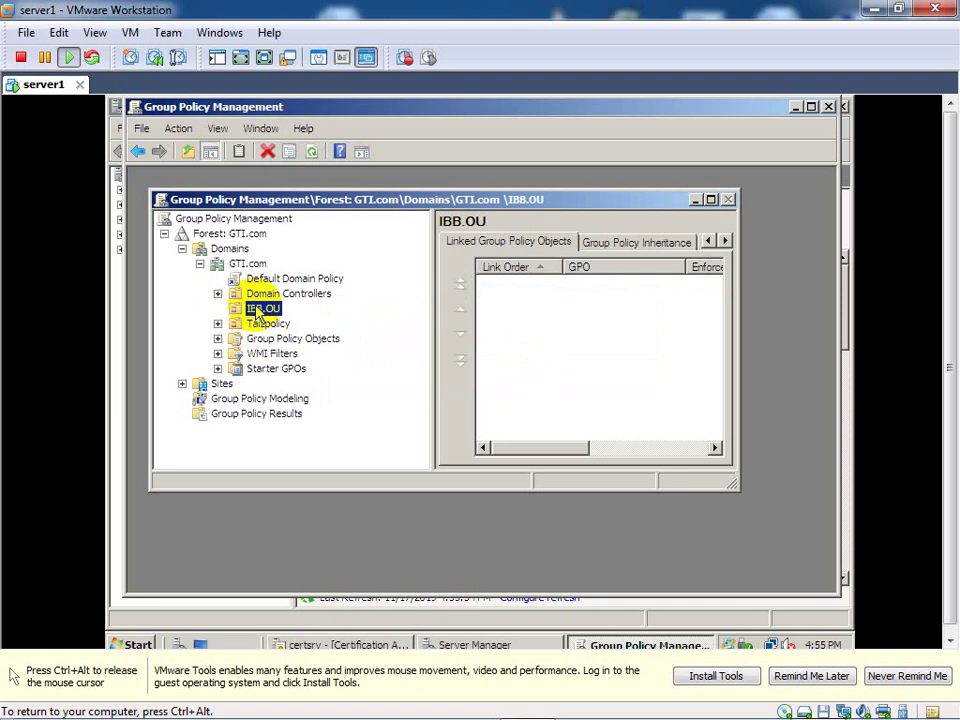
pyautogui.rightClick(258, 312)
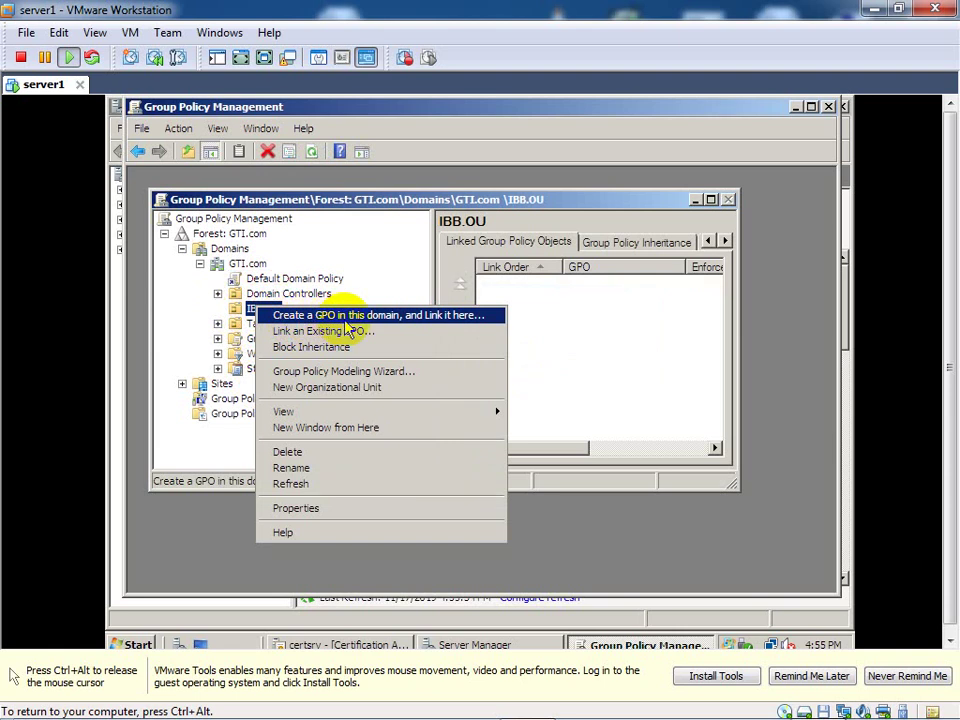
pyautogui.click(452, 318)
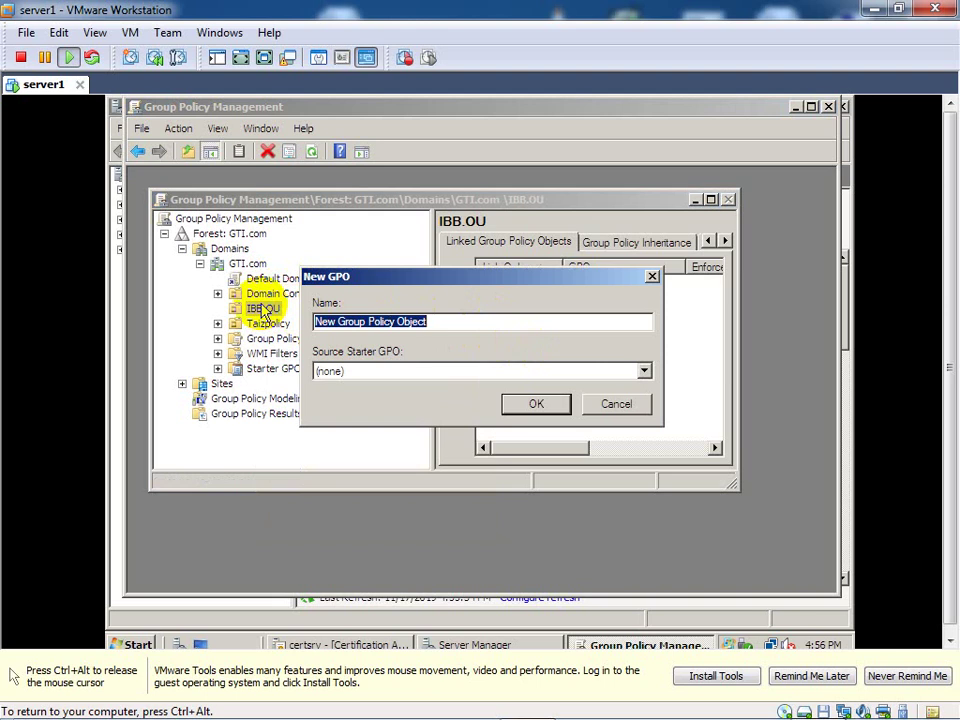
pyautogui.click(653, 277)
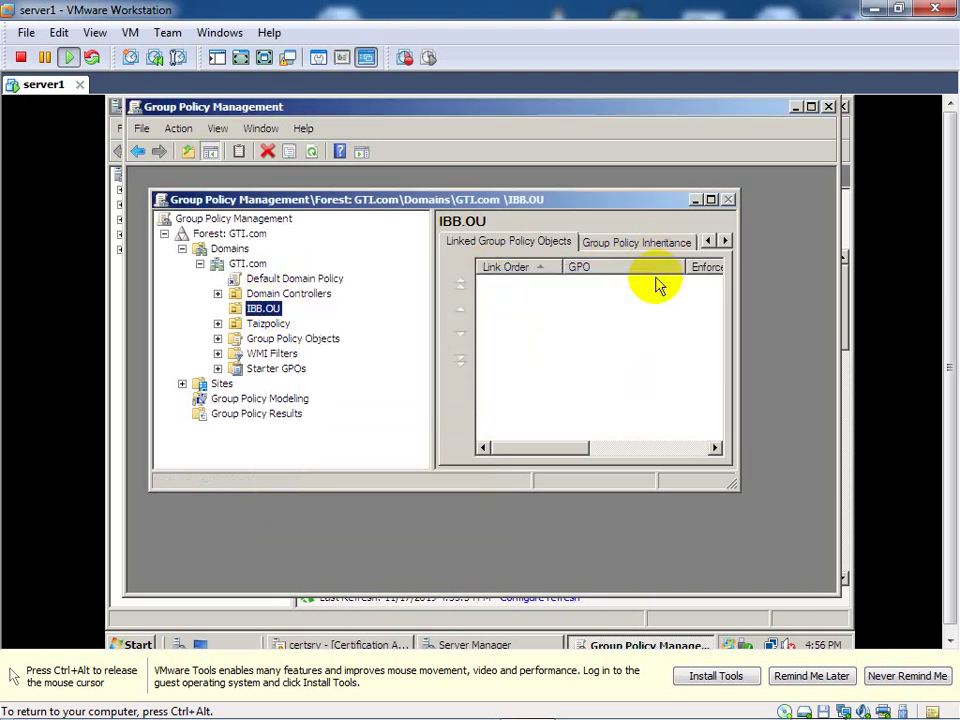
pyautogui.rightClick(277, 313)
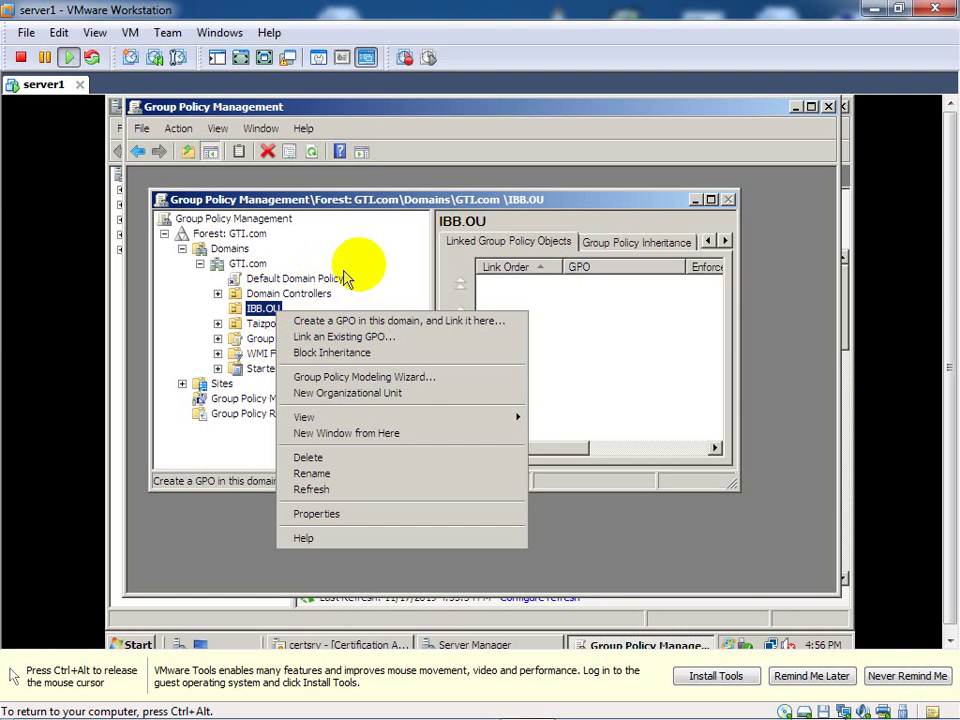
pyautogui.click(458, 265)
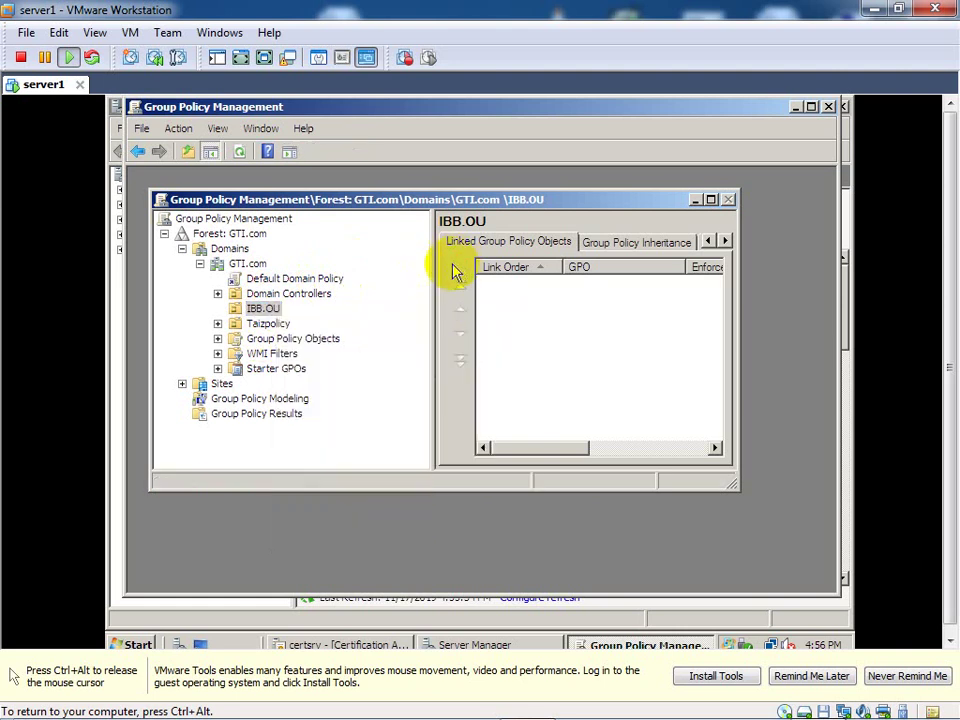
# Create a child organizational unit named yyy inside IBB.OU
pyautogui.rightClick(262, 312)
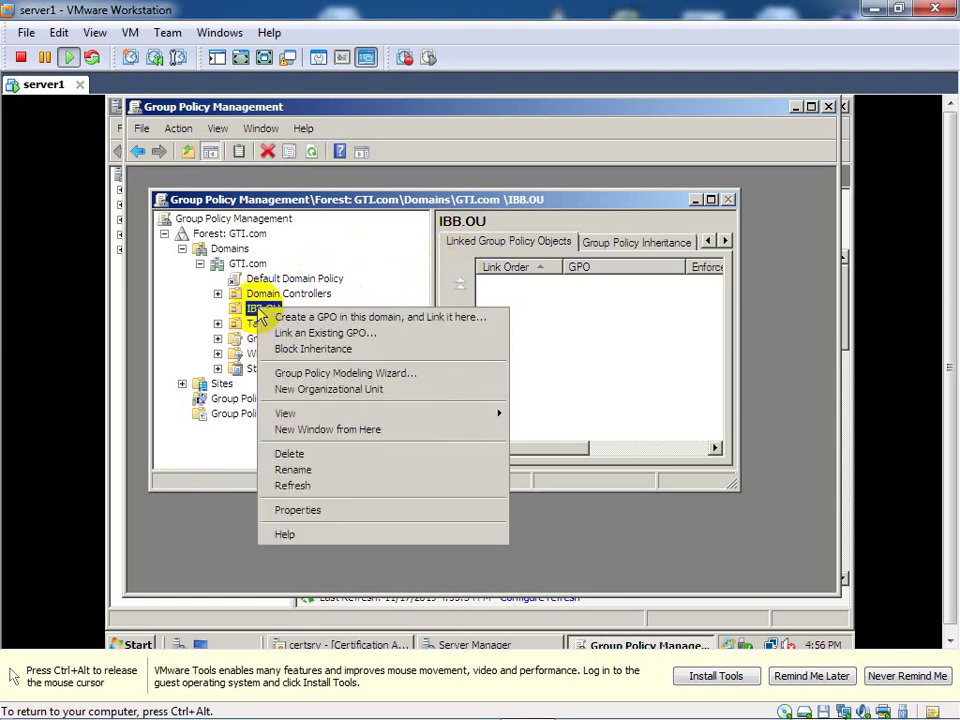
pyautogui.click(288, 389)
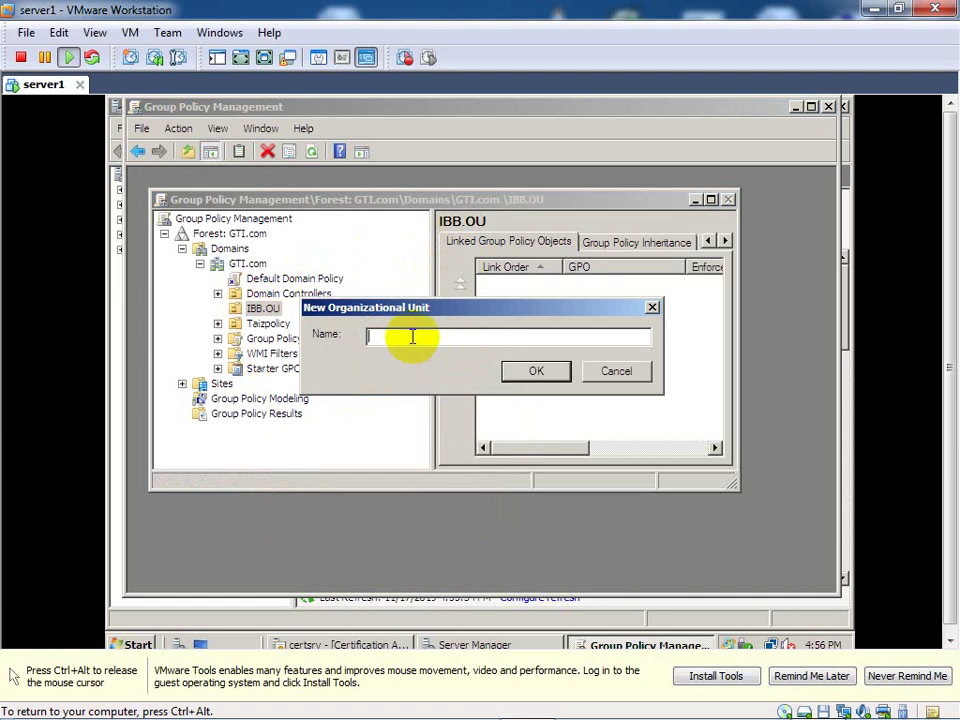
pyautogui.write('yyy')
pyautogui.click(534, 373)
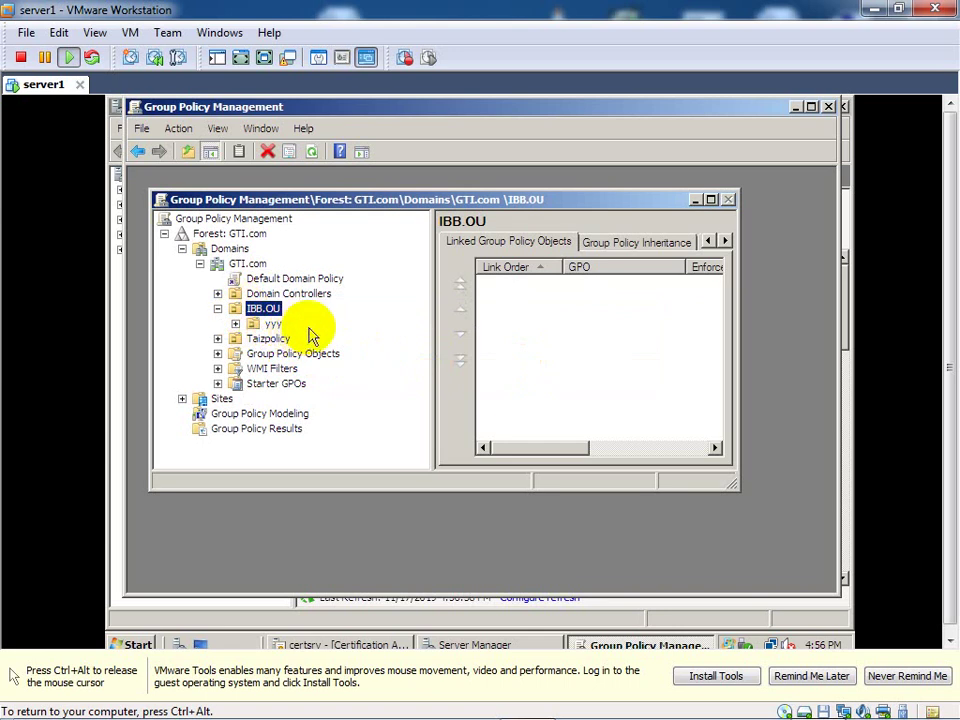
# Delete the yyy organizational unit from IBB.OU and confirm the removal
pyautogui.click(272, 325)
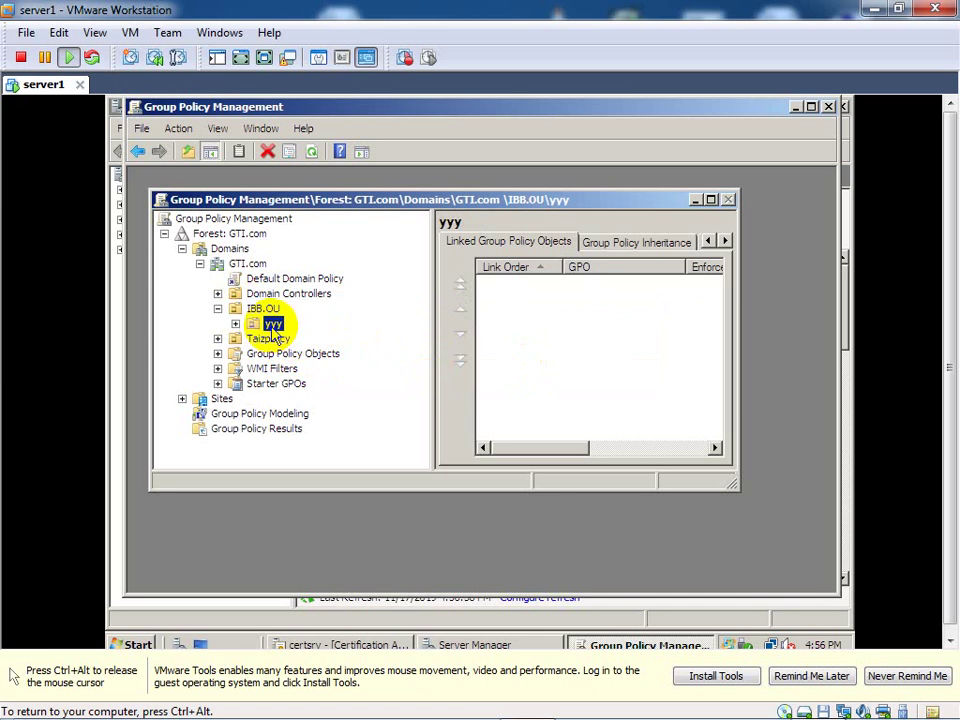
pyautogui.click(261, 311)
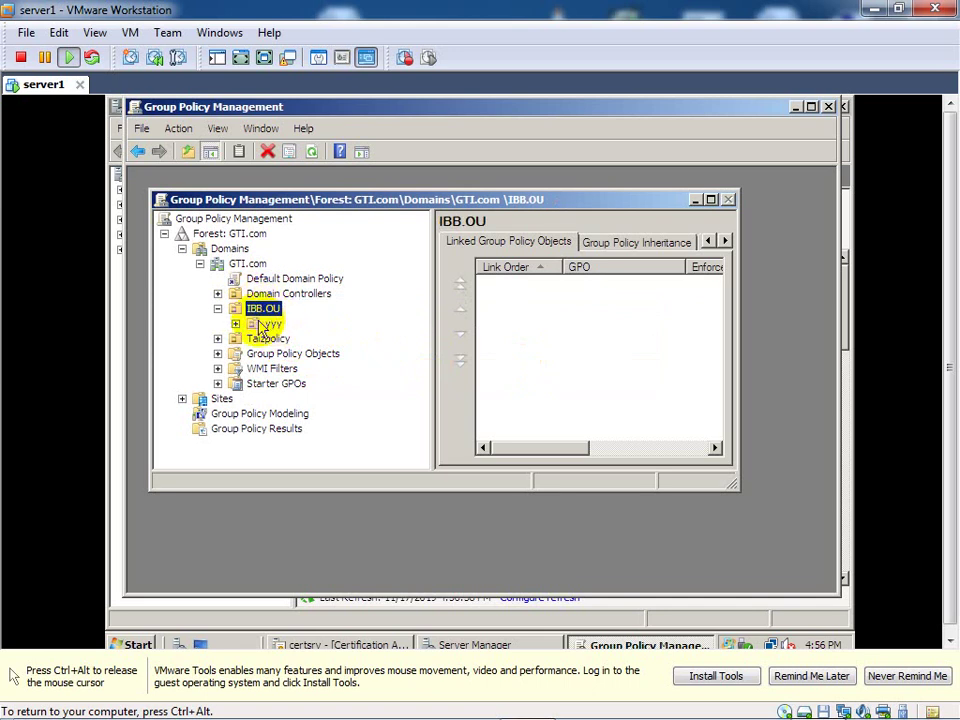
pyautogui.rightClick(263, 321)
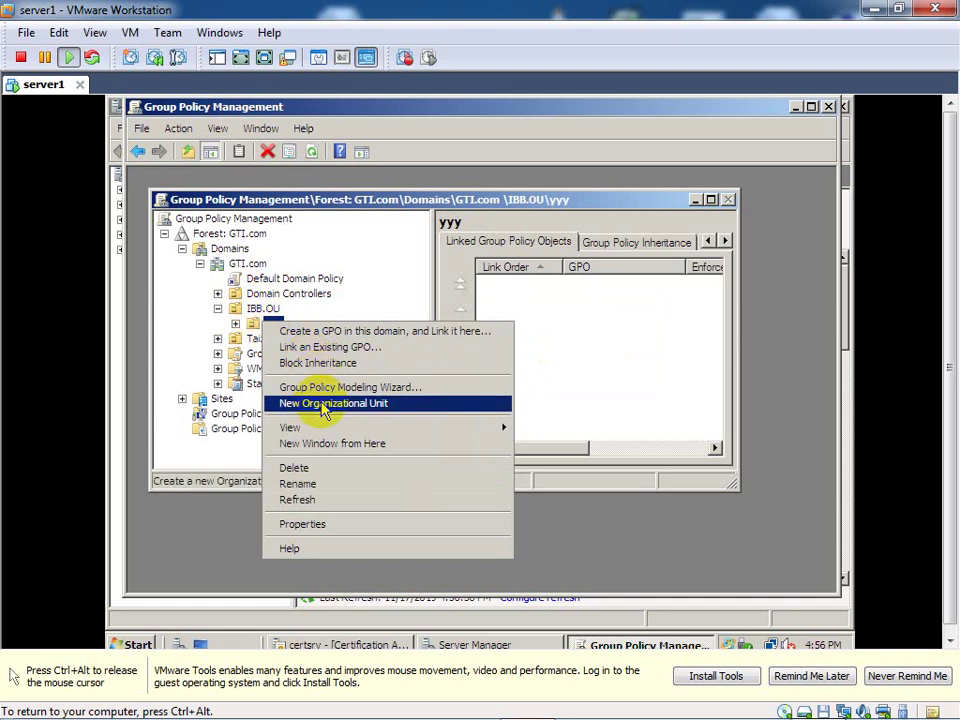
pyautogui.click(330, 469)
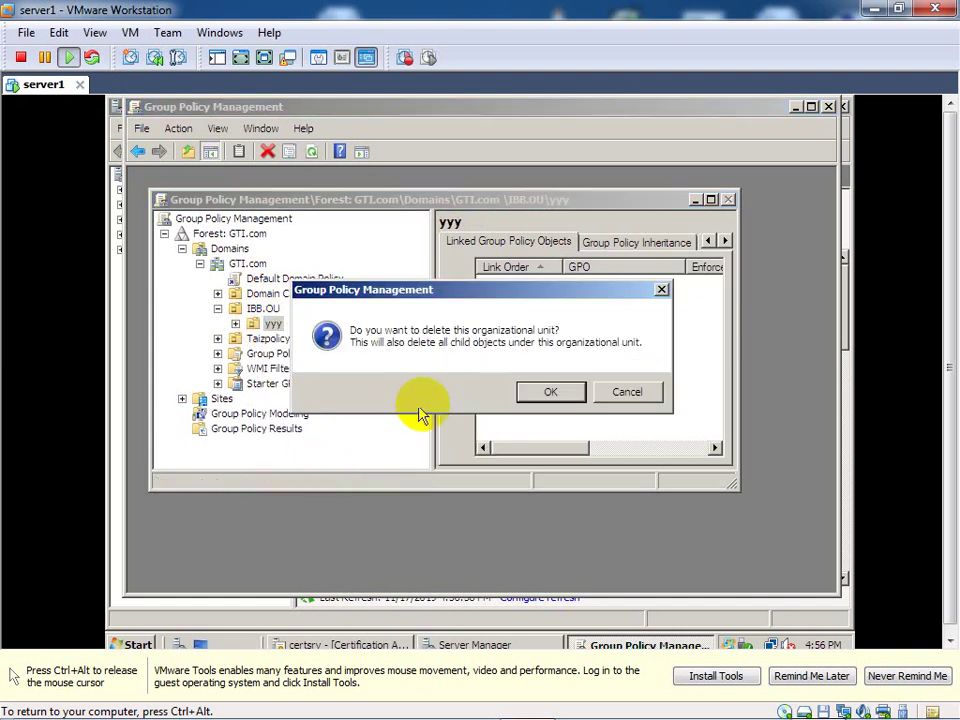
pyautogui.click(548, 392)
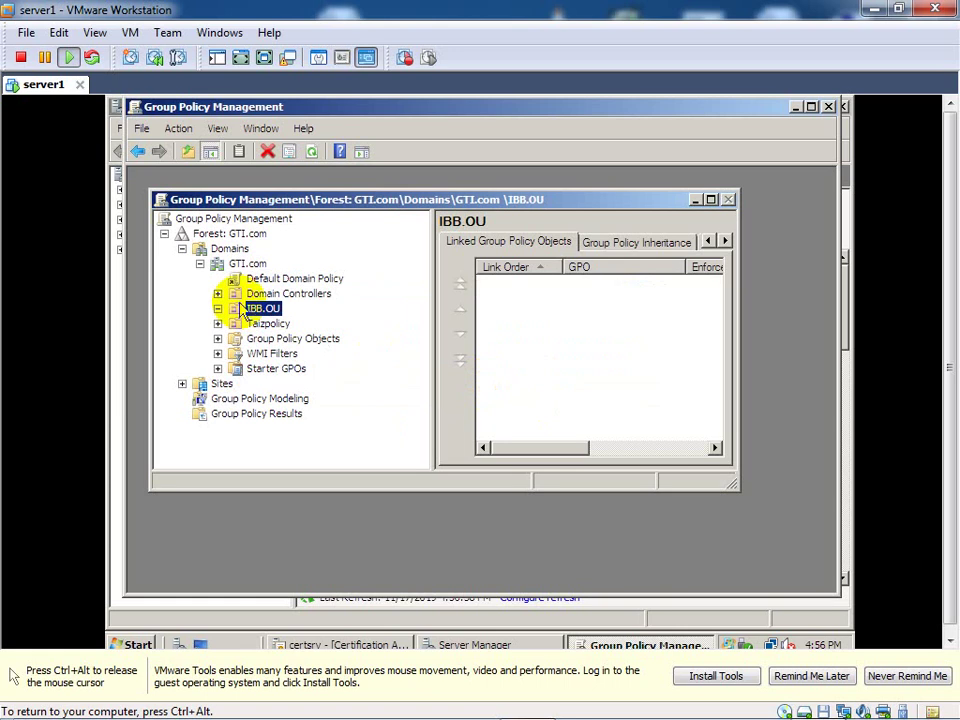
pyautogui.hotkey('ctrl', 'alt')
pyautogui.moveTo(240, 712)
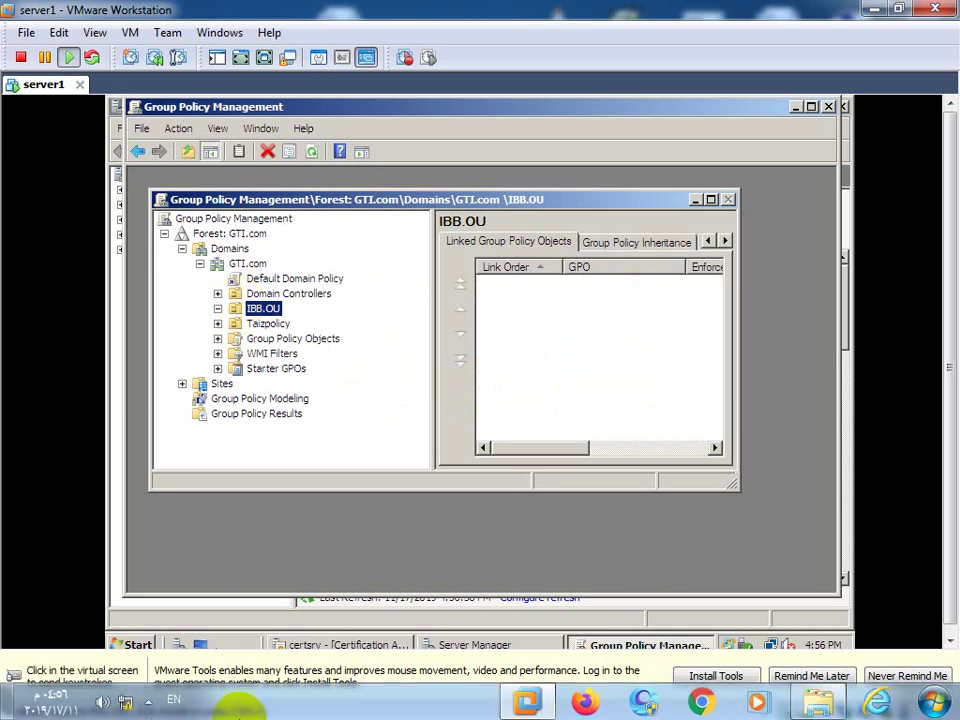